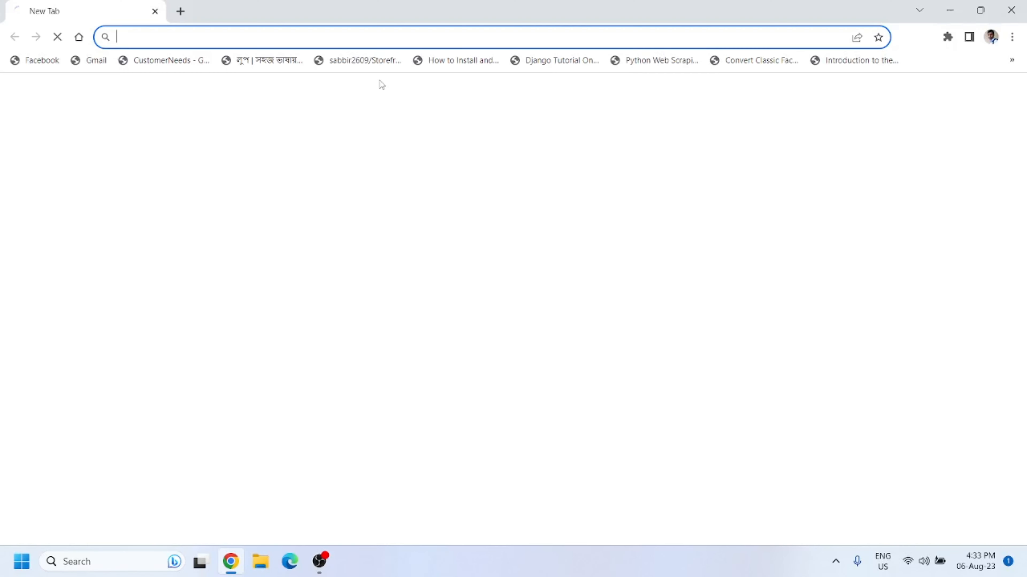
Search the web for mysql and open the official MySQL website from the results.
{"action": "left_click", "coordinate": [367, 35]}
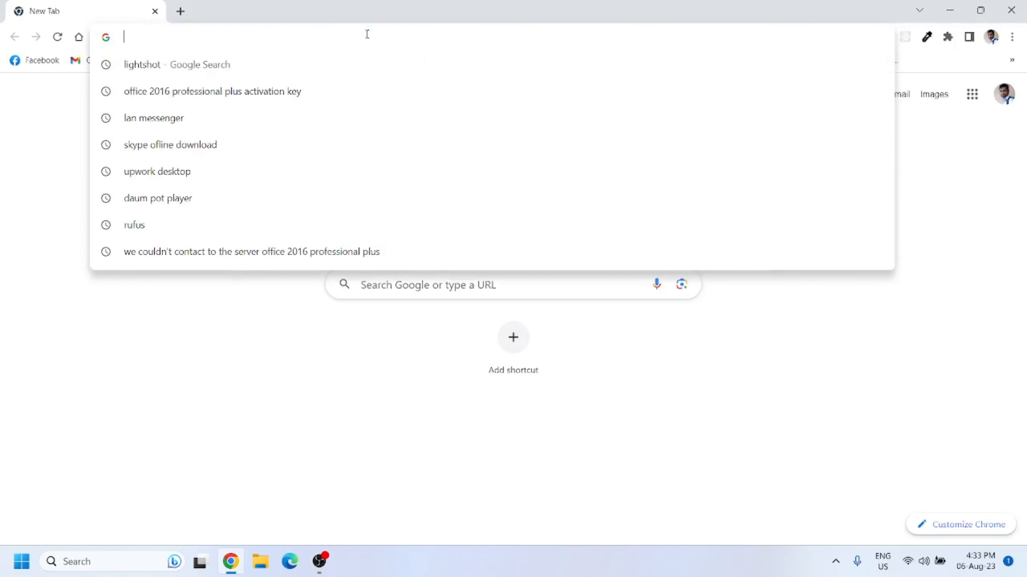
{"action": "type", "text": "my"}
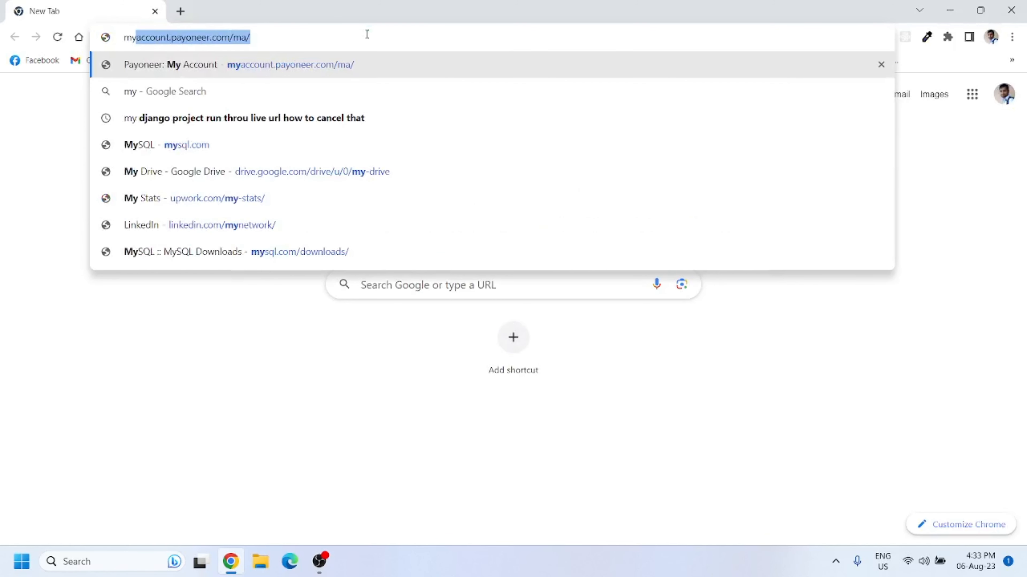
{"action": "type", "text": "sq"}
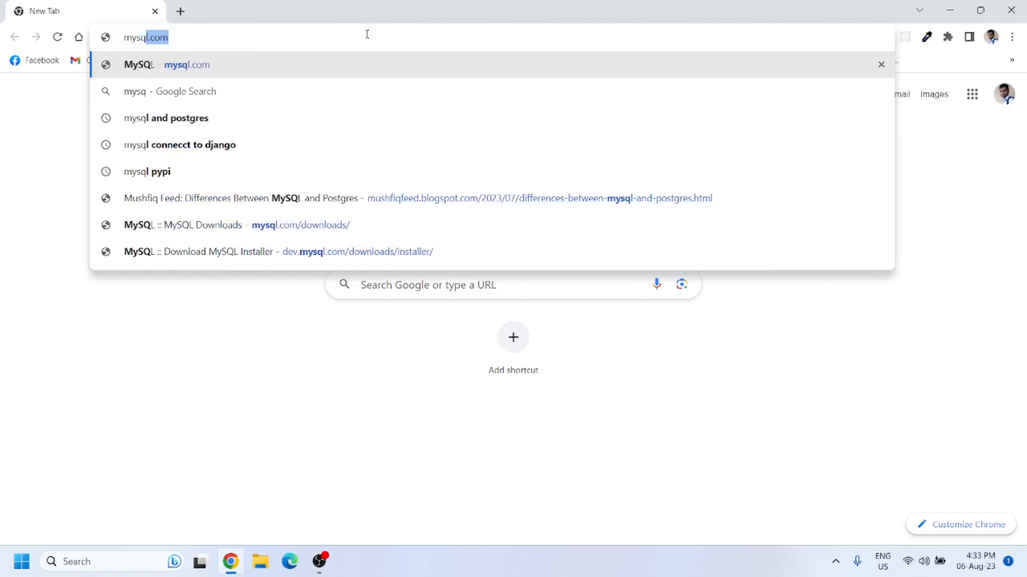
{"action": "type", "text": "l"}
{"action": "key", "text": "Delete"}
{"action": "key", "text": "Return"}
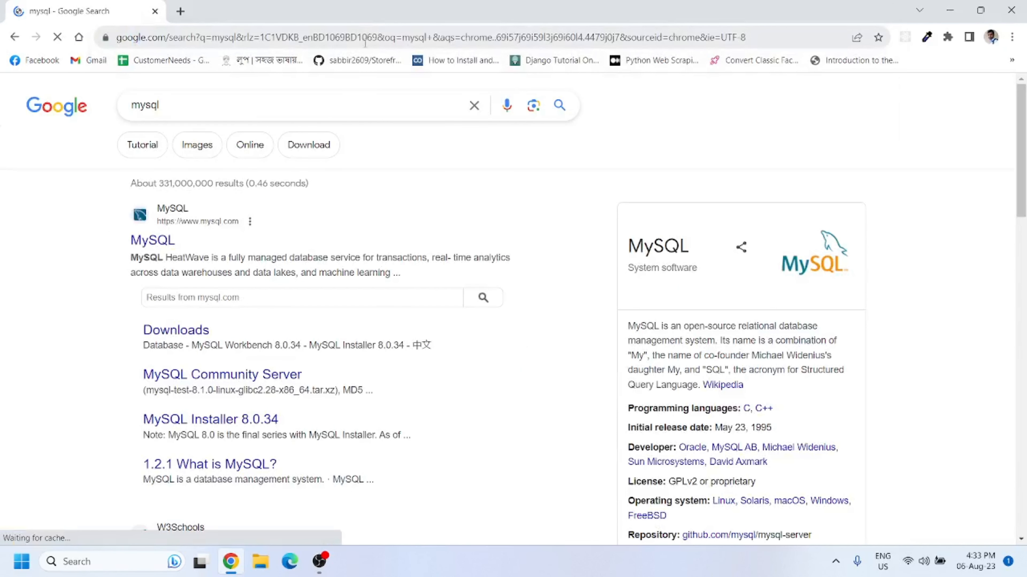
{"action": "left_click", "coordinate": [146, 244]}
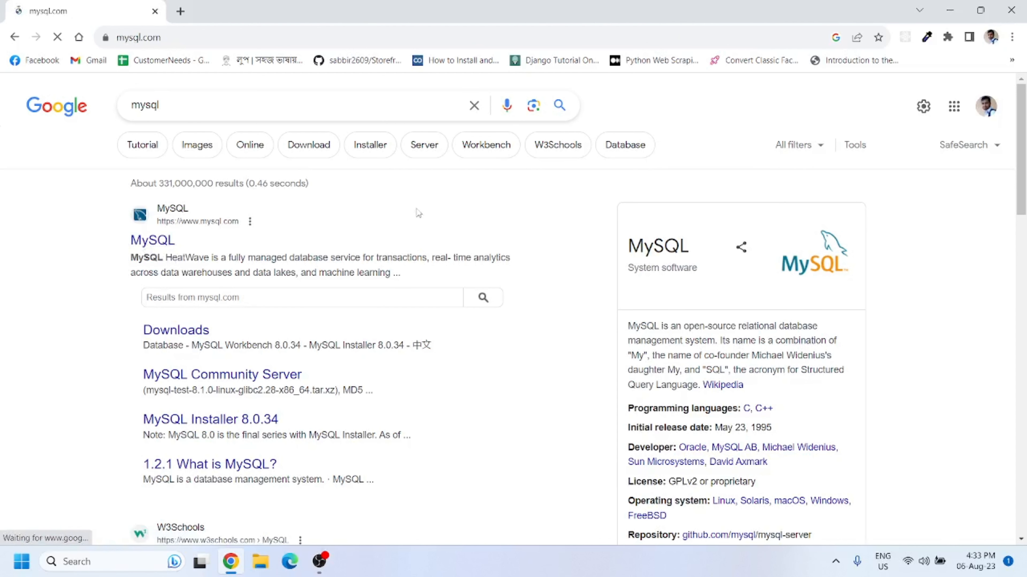
Go through the site's downloads to MySQL Community (GPL) Downloads and open the MySQL Installer for Windows page.
{"action": "scroll", "coordinate": [307, 212], "scroll_direction": "down", "scroll_amount": 5}
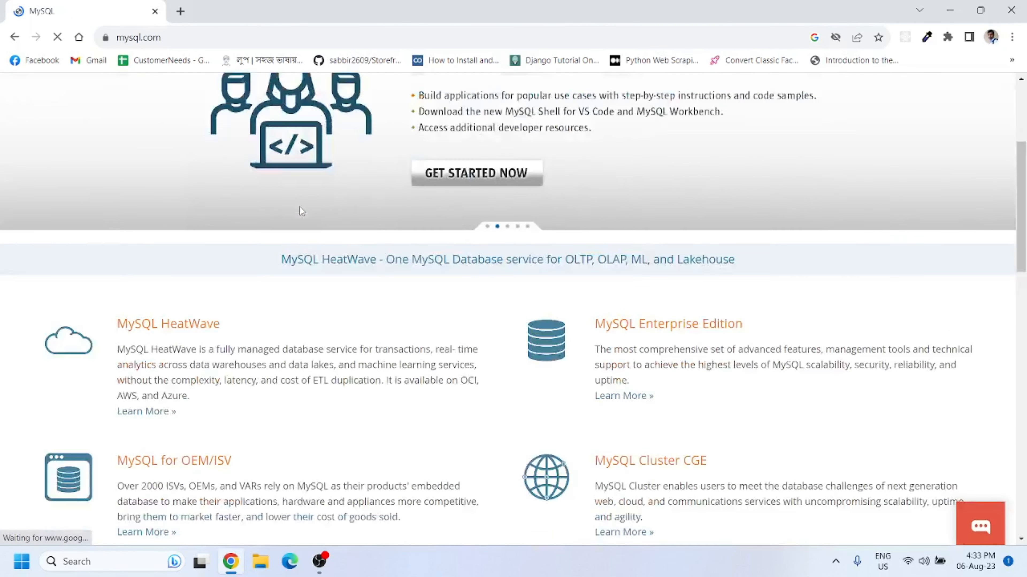
{"action": "scroll", "coordinate": [299, 210], "scroll_direction": "down", "scroll_amount": 4}
{"action": "scroll", "coordinate": [298, 211], "scroll_direction": "up", "scroll_amount": 9}
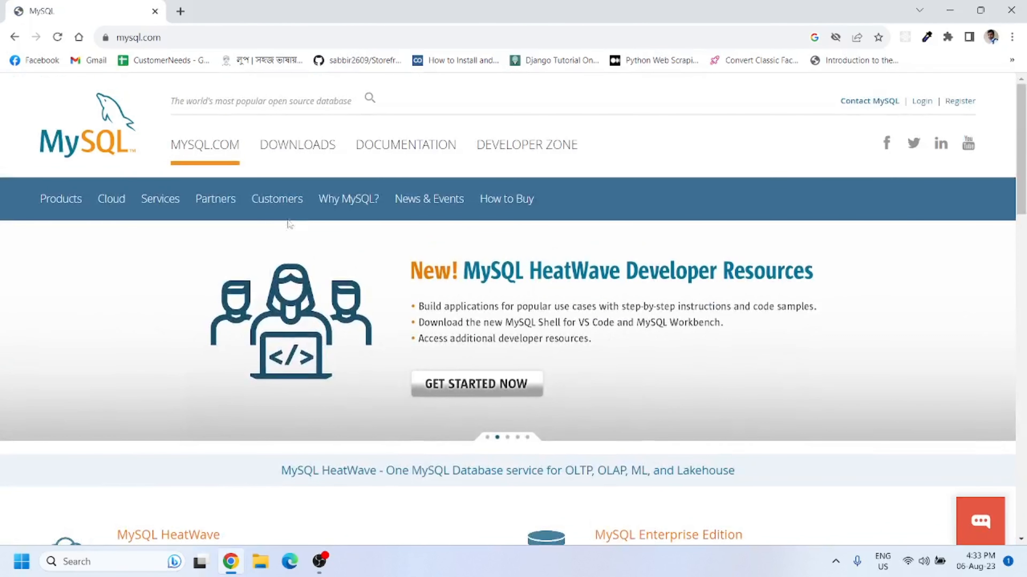
{"action": "left_click", "coordinate": [288, 156]}
{"action": "scroll", "coordinate": [292, 345], "scroll_direction": "down", "scroll_amount": 10}
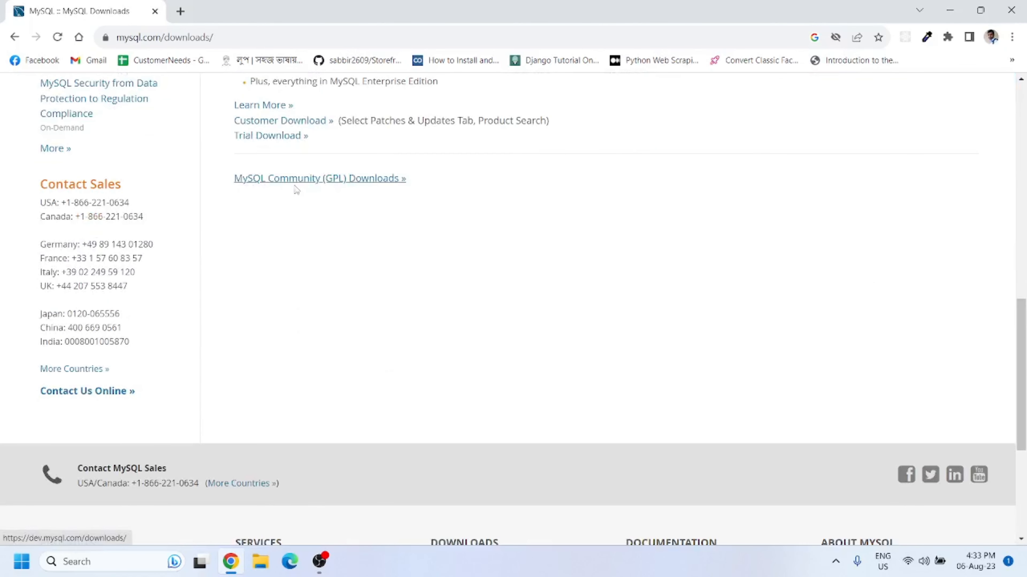
{"action": "left_click", "coordinate": [381, 186]}
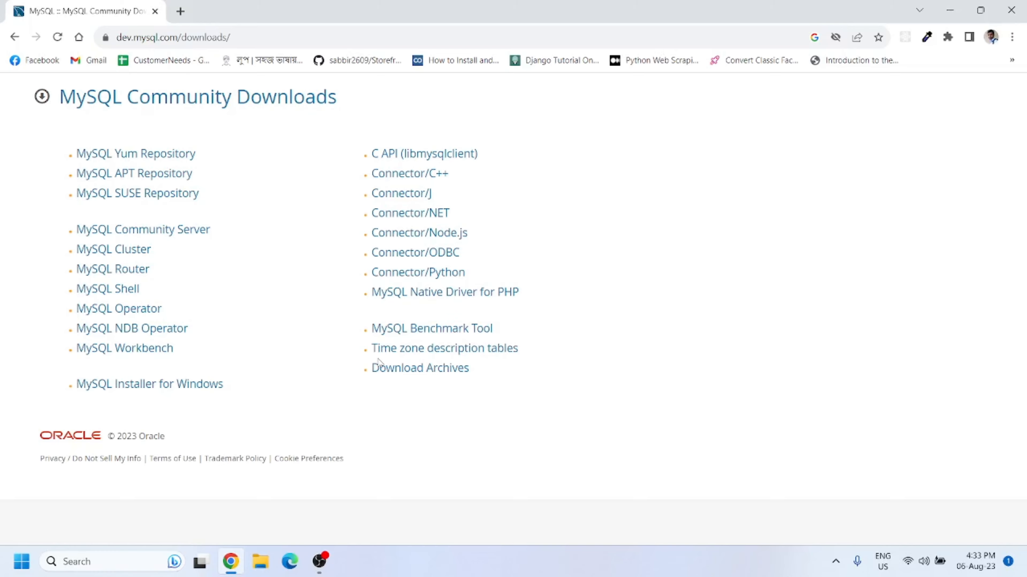
{"action": "left_click", "coordinate": [160, 386]}
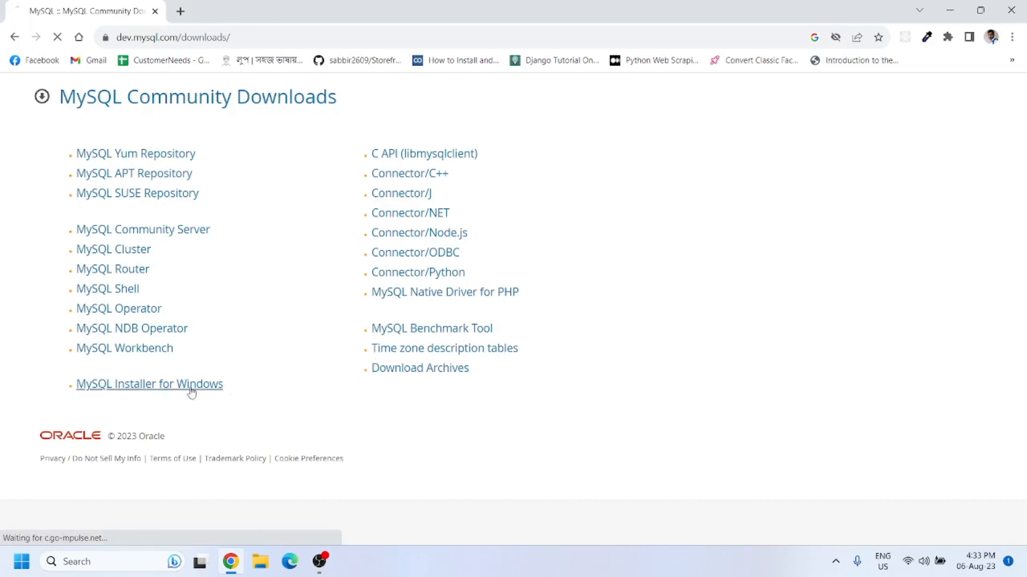
Download the 331.3M Windows MSI installer, version 8.0.34, without an Oracle account and show its download progress.
{"action": "scroll", "coordinate": [452, 365], "scroll_direction": "down", "scroll_amount": 3}
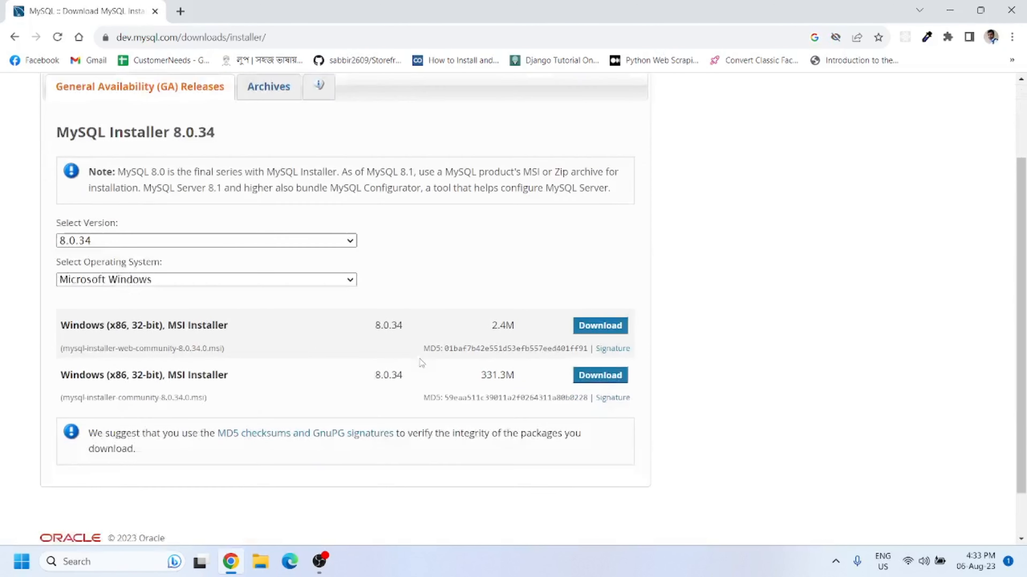
{"action": "left_click", "coordinate": [331, 214]}
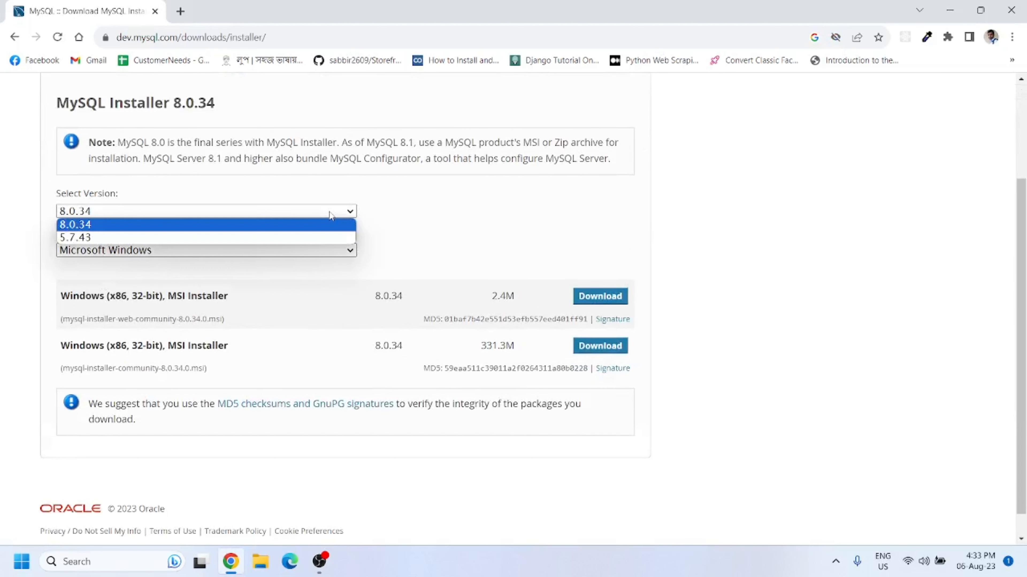
{"action": "left_click", "coordinate": [185, 276]}
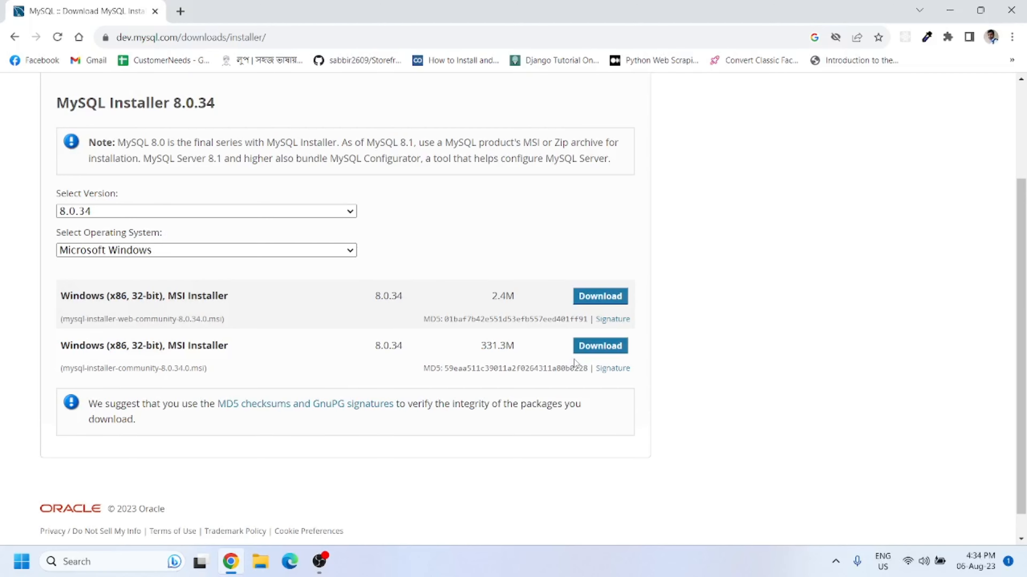
{"action": "left_click", "coordinate": [593, 351]}
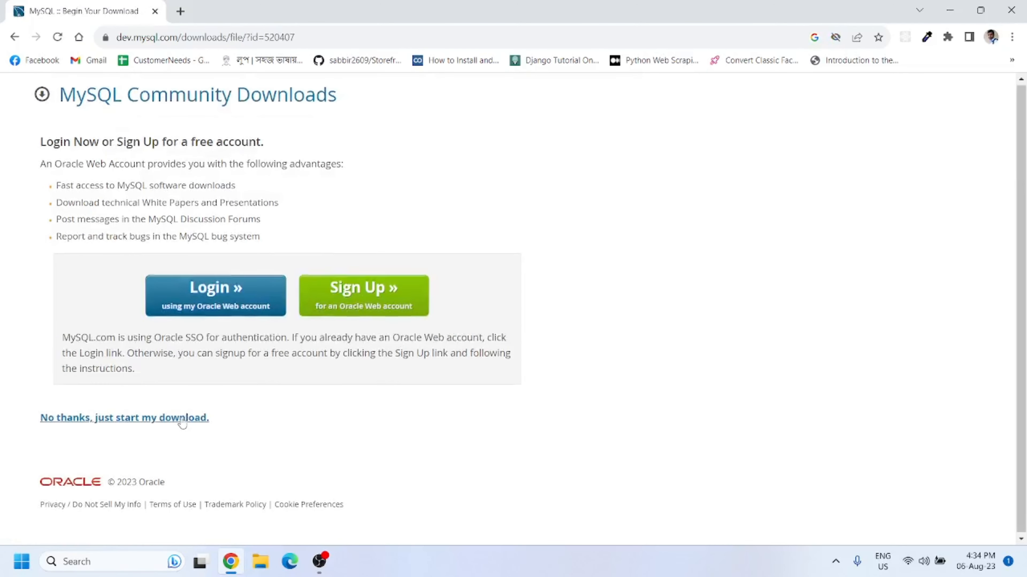
{"action": "left_click", "coordinate": [115, 420]}
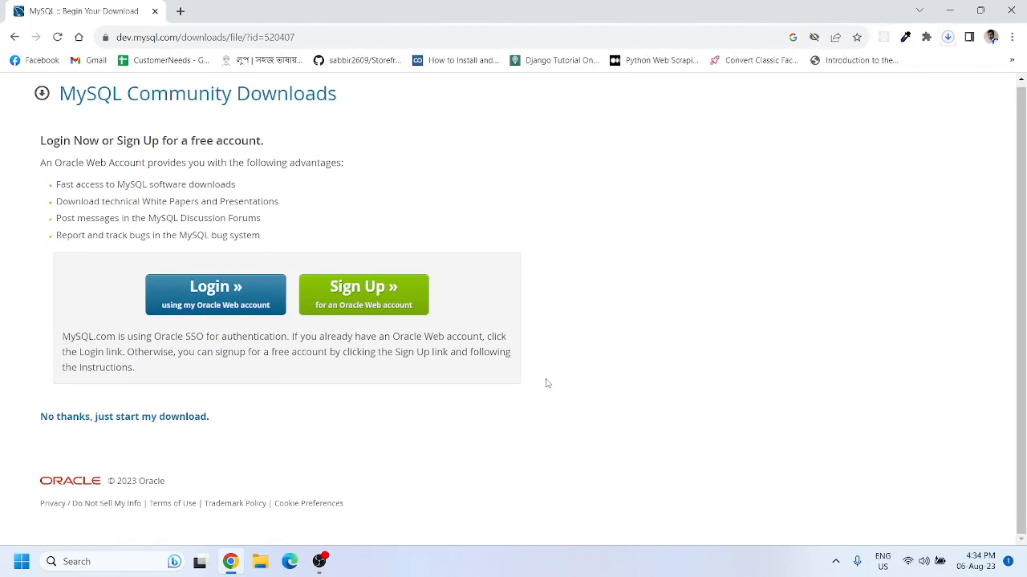
{"action": "left_click", "coordinate": [948, 37]}
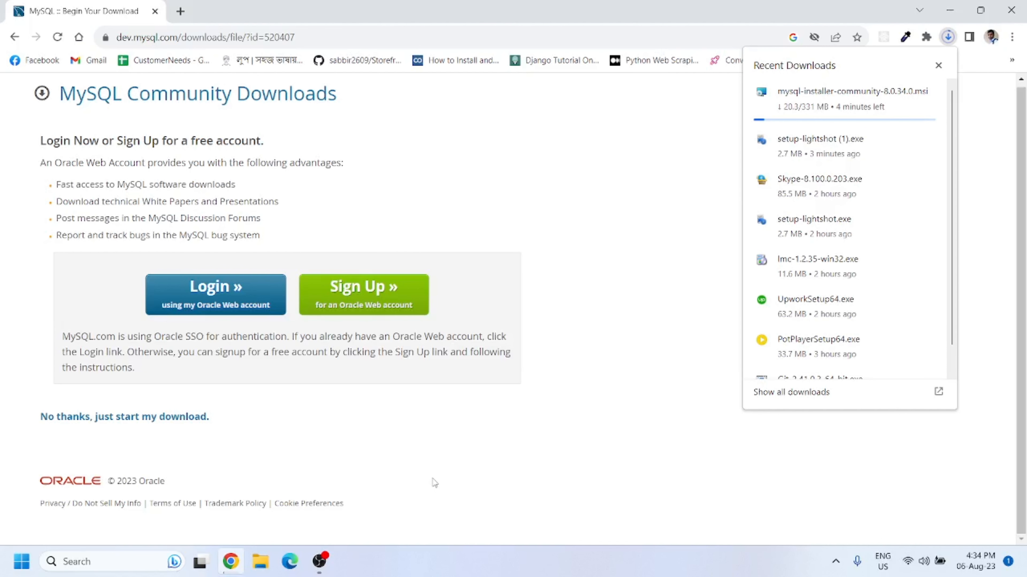
{"action": "left_click", "coordinate": [319, 561]}
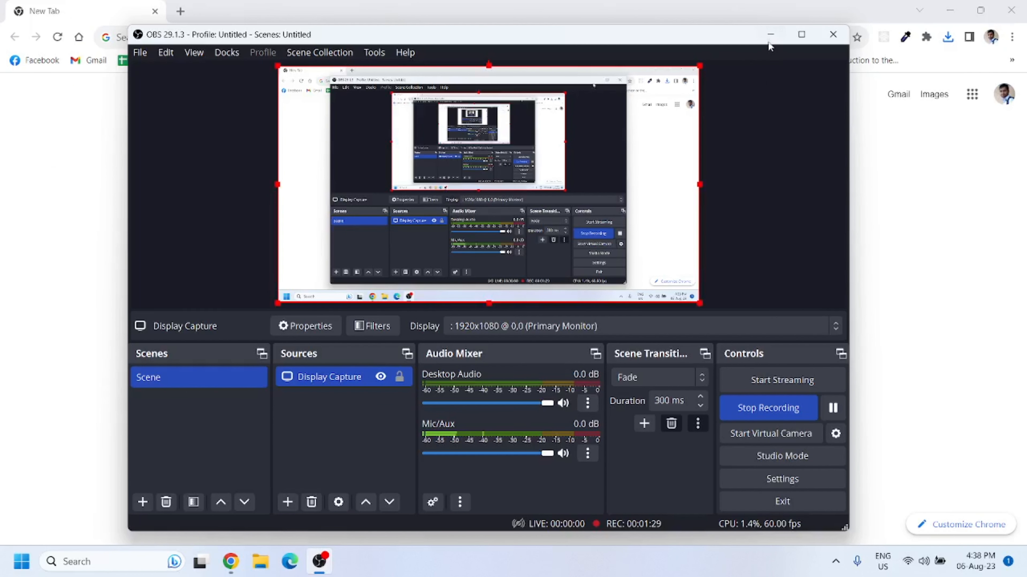
{"action": "left_click", "coordinate": [770, 37]}
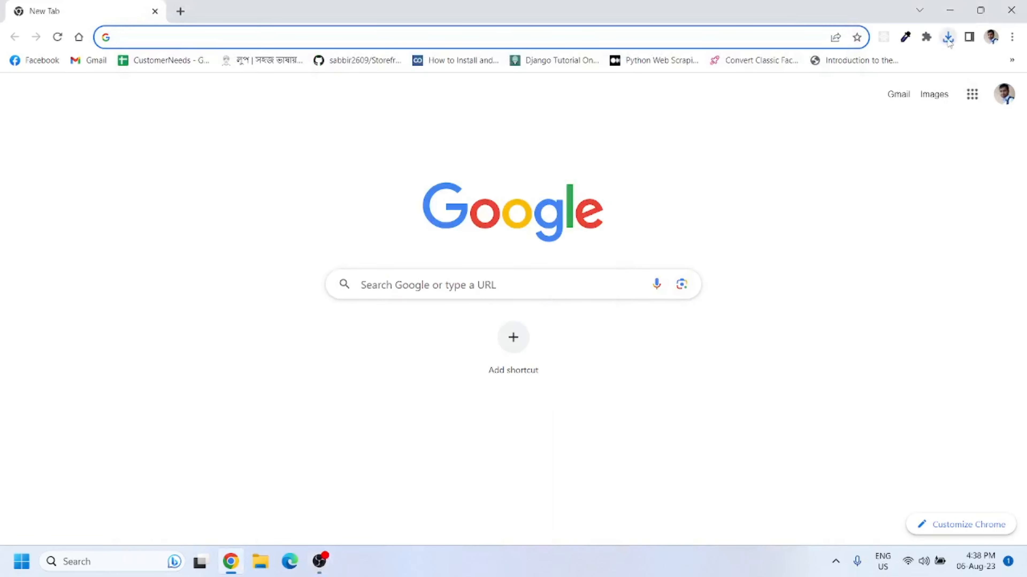
Launch the downloaded mysql-installer-community-8.0.34.0.msi file and close the browser.
{"action": "left_click", "coordinate": [949, 38]}
{"action": "left_click", "coordinate": [808, 97]}
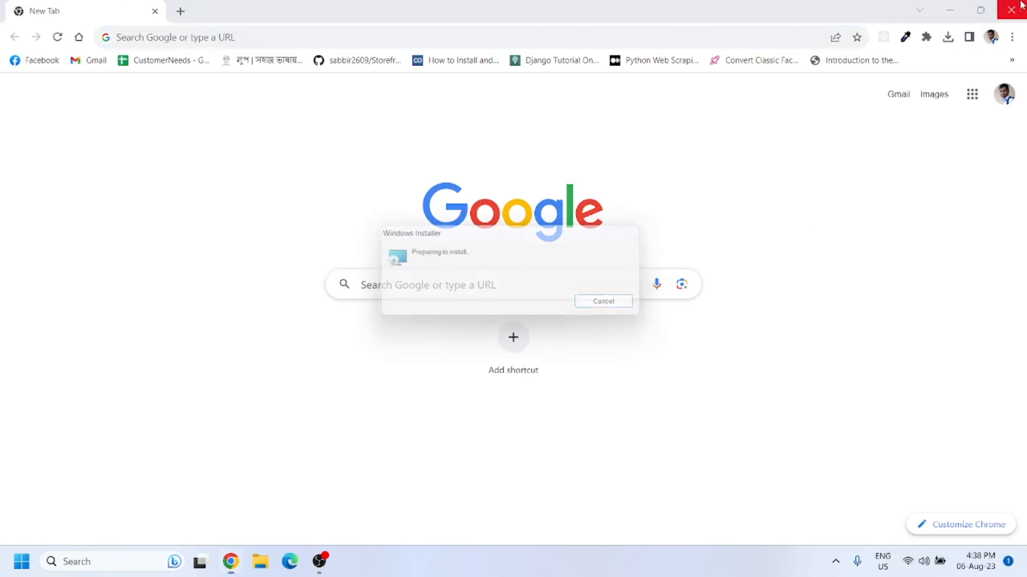
{"action": "left_click", "coordinate": [1012, 9]}
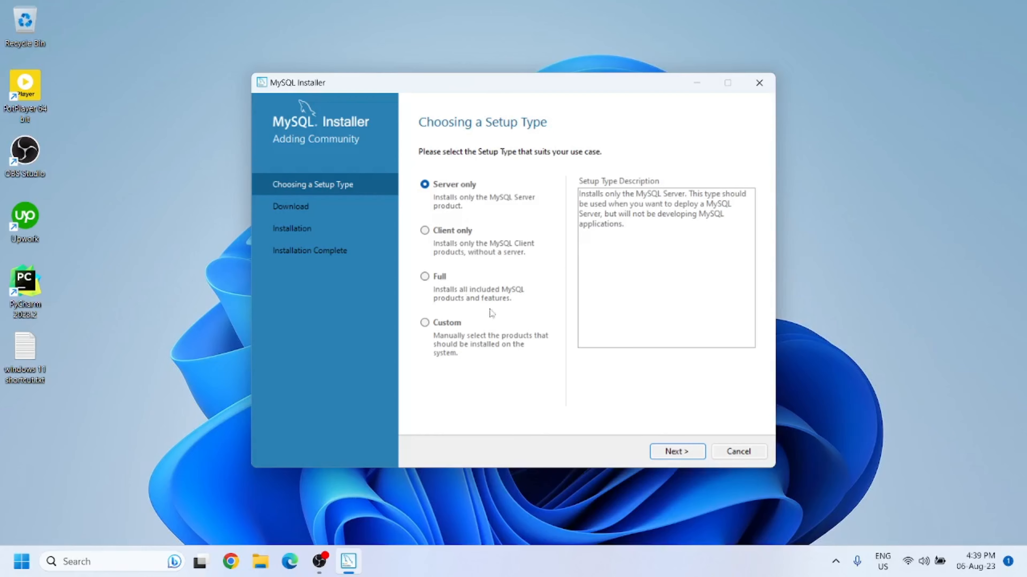
Choose the Custom setup type and expand MySQL Servers in the available products down to MySQL Server 8.0.34 - X64.
{"action": "left_click", "coordinate": [444, 328]}
{"action": "left_click", "coordinate": [667, 452]}
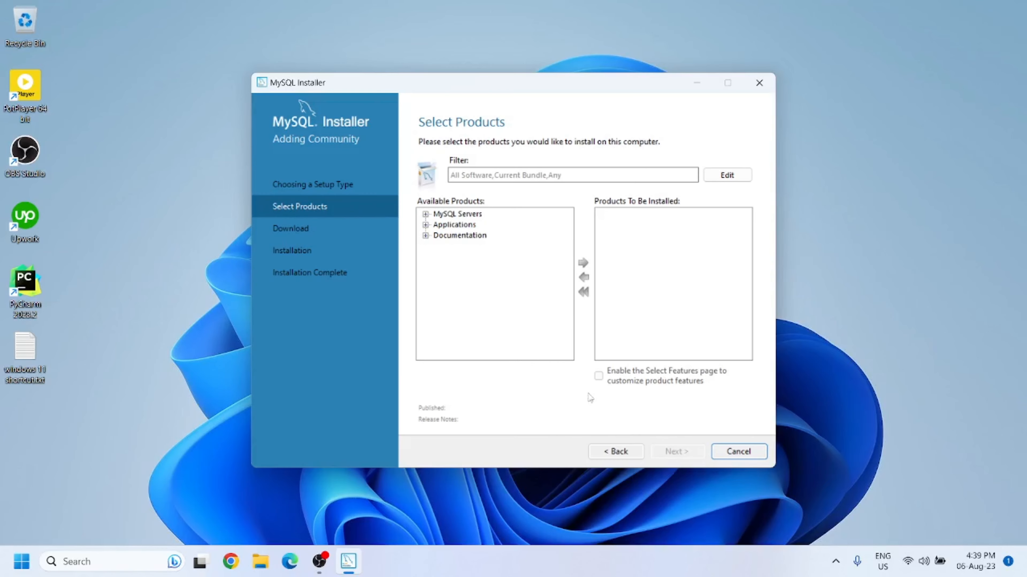
{"action": "left_click", "coordinate": [426, 214]}
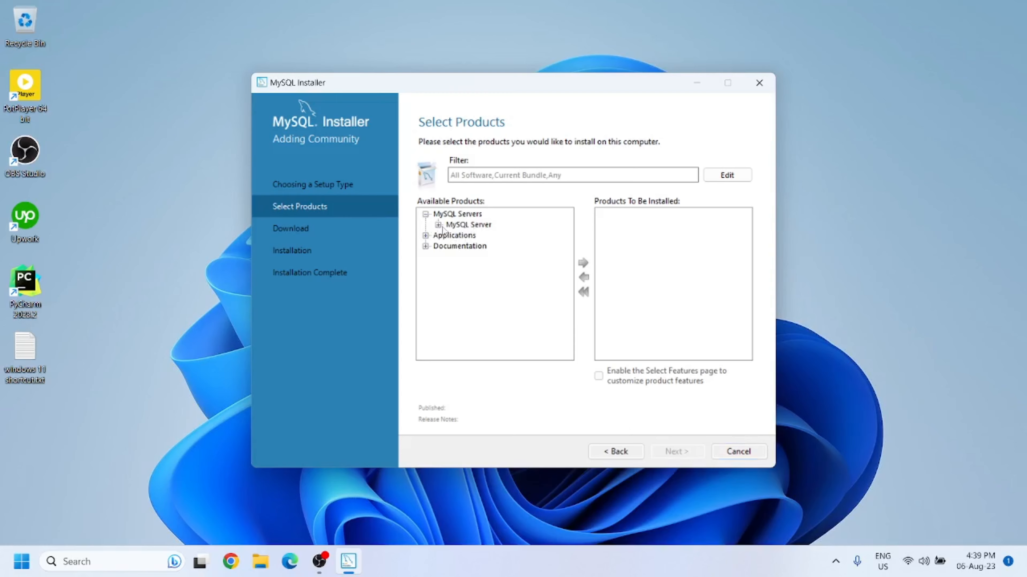
{"action": "left_click", "coordinate": [438, 225]}
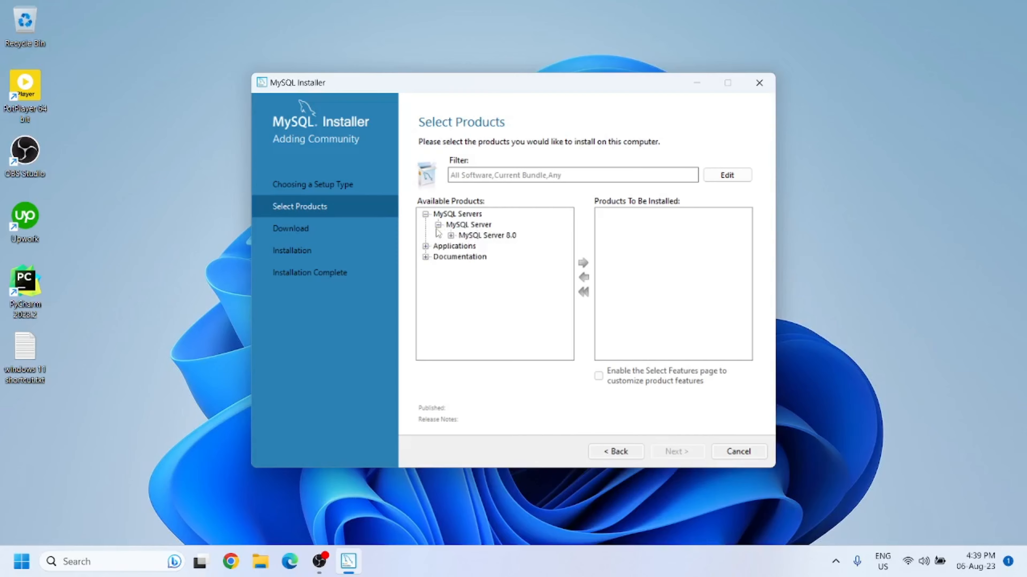
{"action": "left_click", "coordinate": [450, 235]}
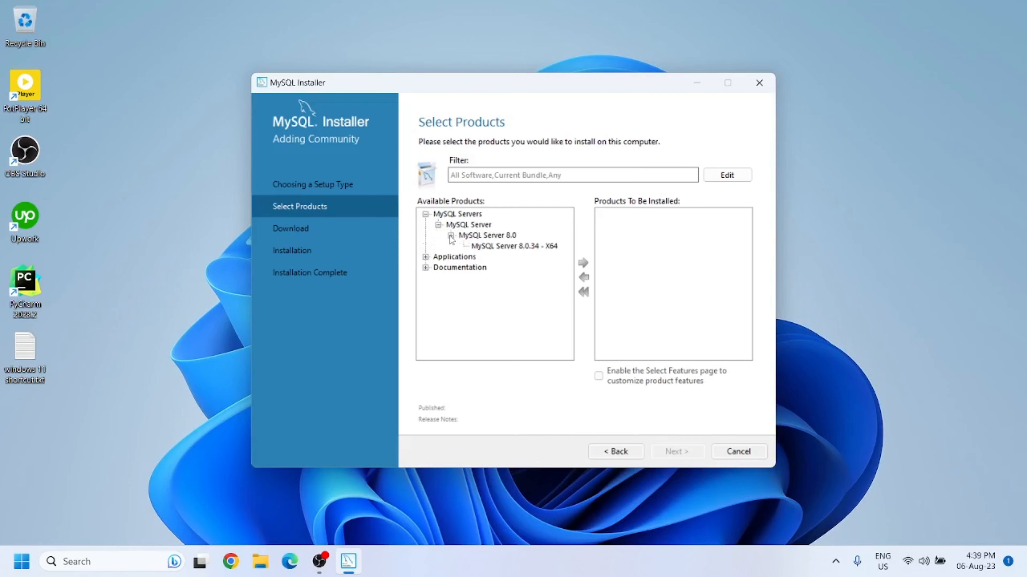
{"action": "left_click", "coordinate": [515, 247]}
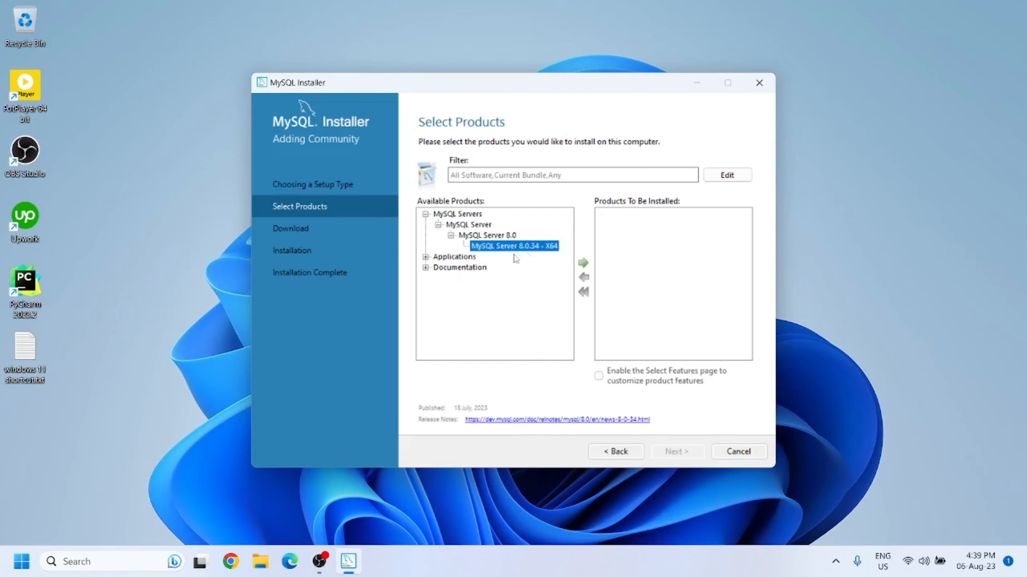
Expand Applications in the available products down to MySQL Workbench 8.0.34 - X64 and MySQL Shell 8.0.34 - X64.
{"action": "left_click", "coordinate": [426, 257]}
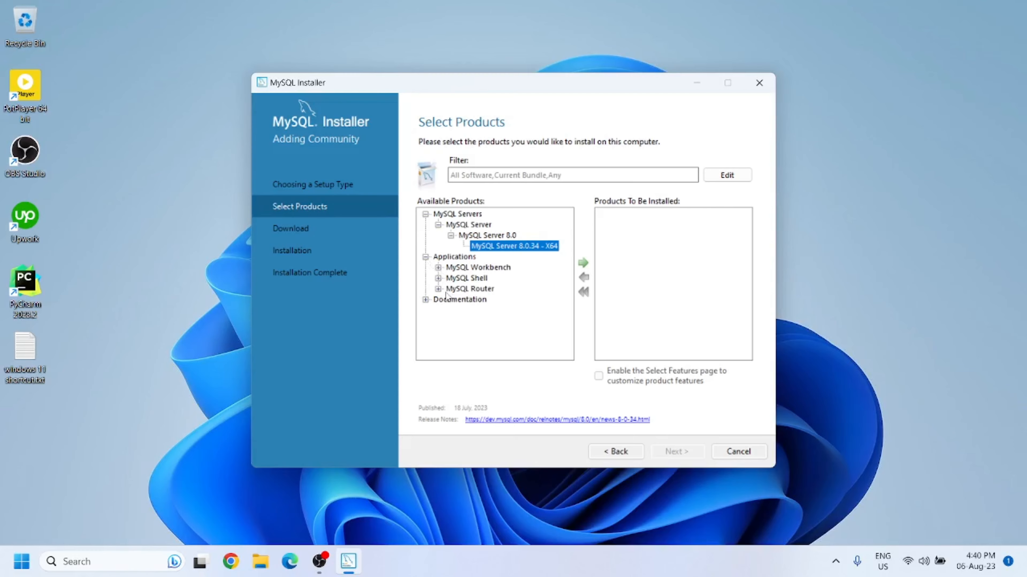
{"action": "left_click", "coordinate": [438, 267]}
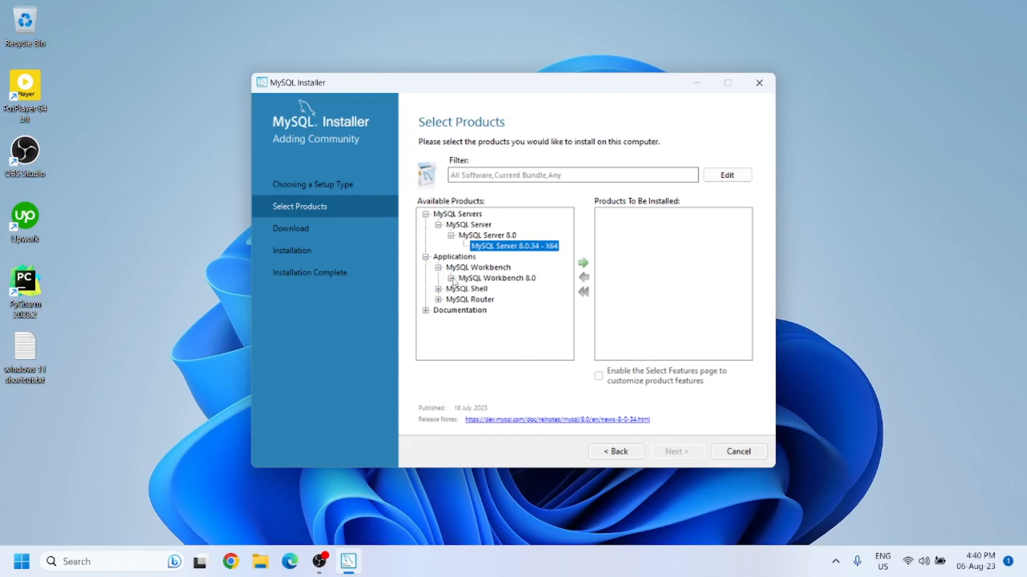
{"action": "left_click", "coordinate": [451, 279]}
{"action": "left_click", "coordinate": [514, 289]}
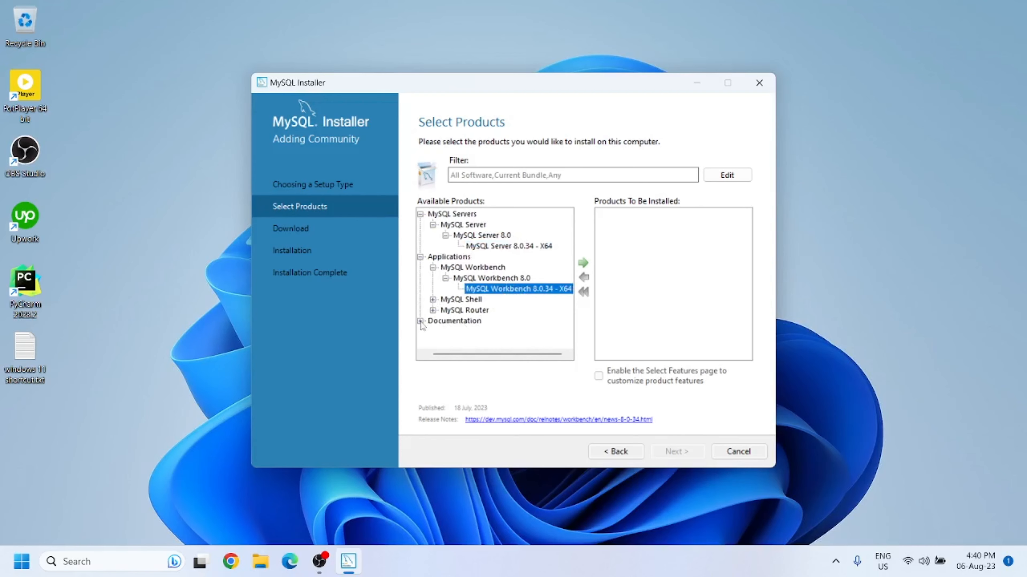
{"action": "left_click", "coordinate": [433, 300]}
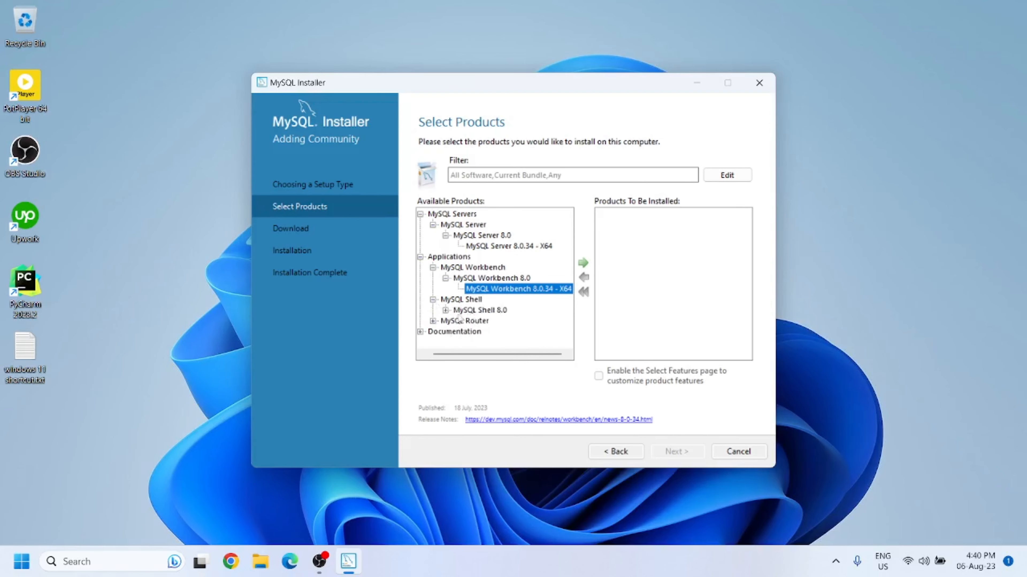
{"action": "left_click", "coordinate": [446, 311]}
{"action": "left_click", "coordinate": [498, 322]}
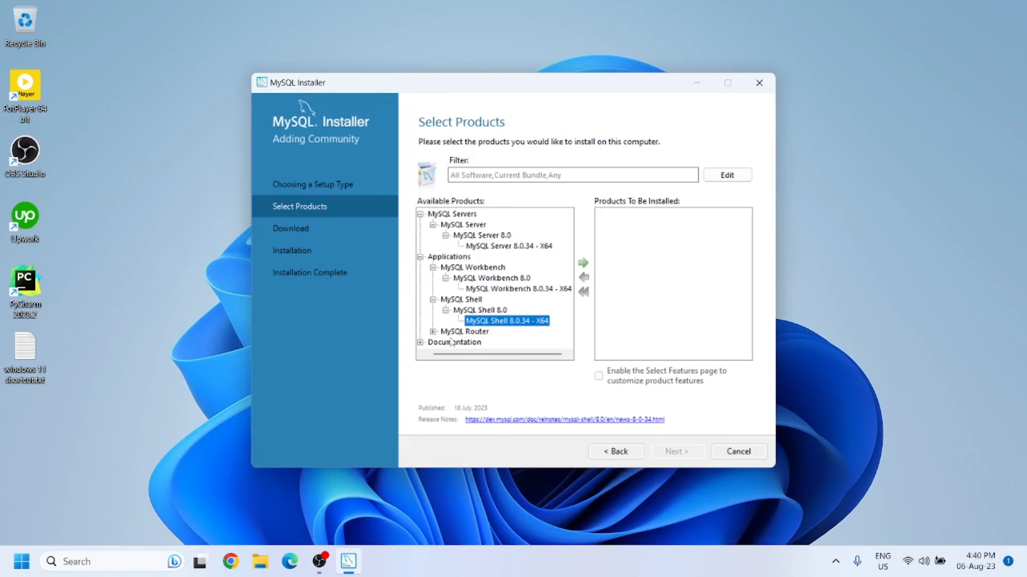
Add MySQL Server, MySQL Workbench and MySQL Shell 8.0.34 - X64 to the products to install and proceed to the Installation page.
{"action": "left_click", "coordinate": [532, 247]}
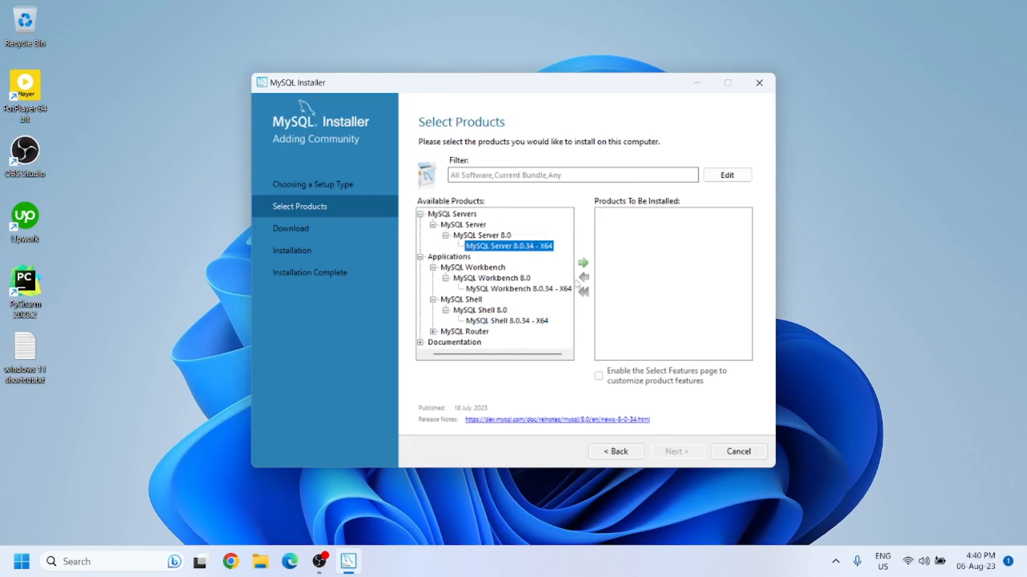
{"action": "left_click", "coordinate": [583, 264]}
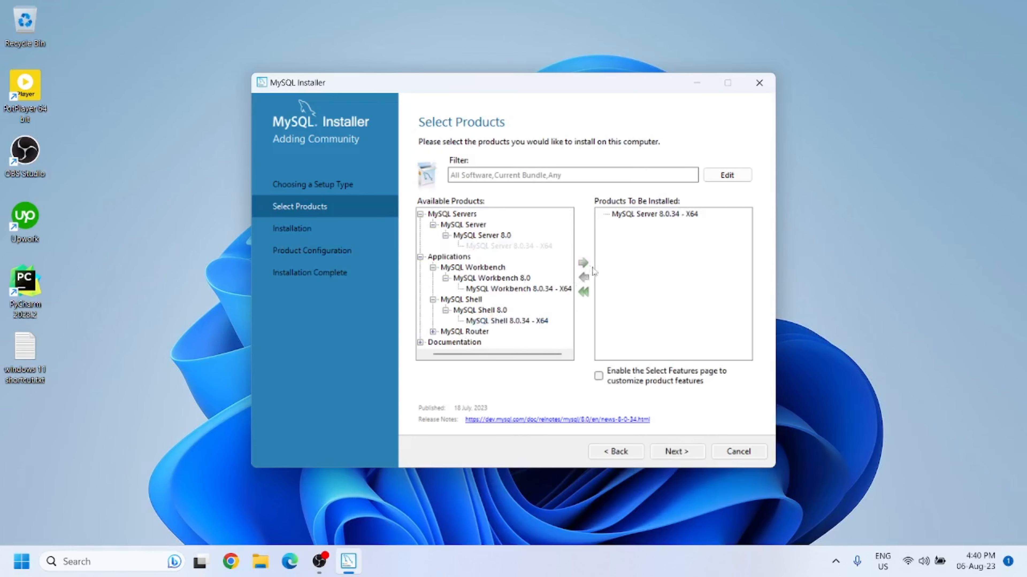
{"action": "left_click", "coordinate": [511, 289]}
{"action": "left_click", "coordinate": [583, 264]}
{"action": "left_click", "coordinate": [498, 322]}
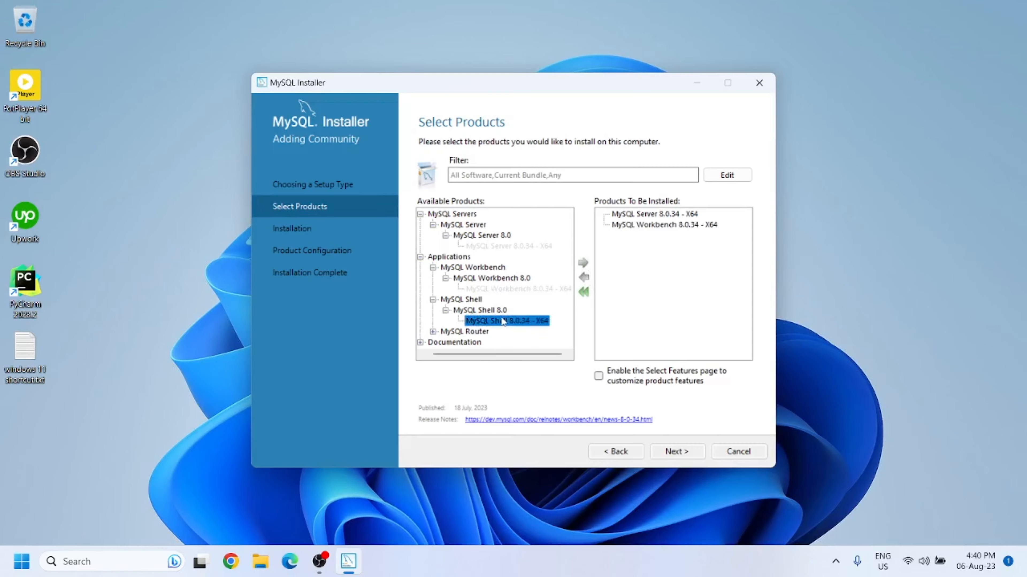
{"action": "left_click", "coordinate": [582, 263]}
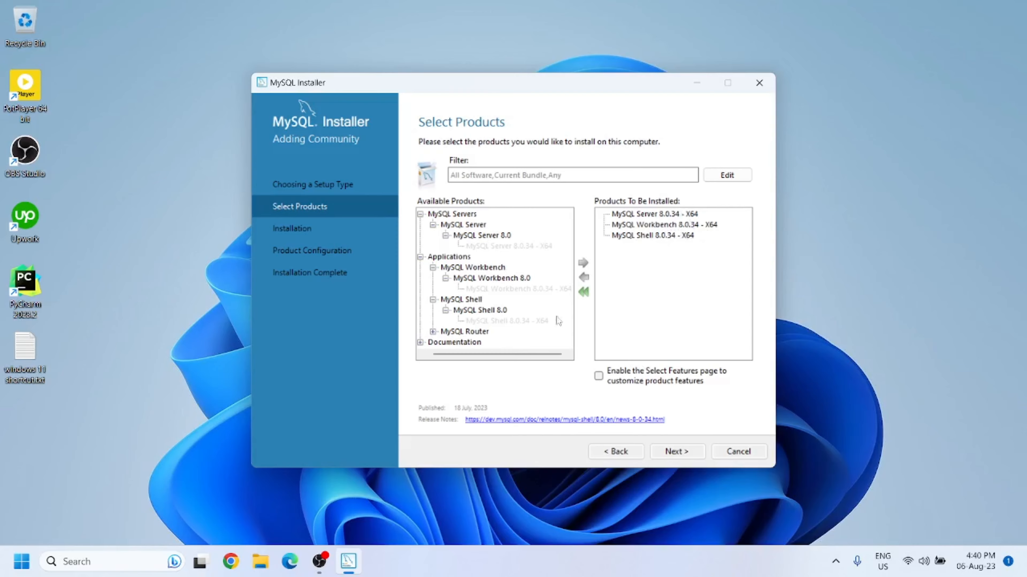
{"action": "left_click", "coordinate": [686, 454]}
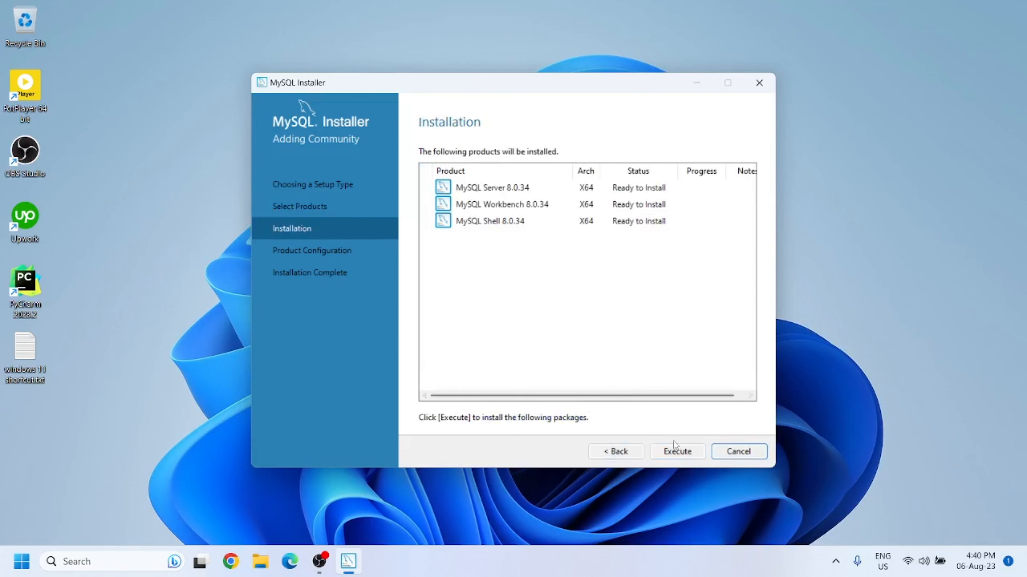
Install the listed products MySQL Server, MySQL Workbench and MySQL Shell 8.0.34.
{"action": "left_click", "coordinate": [679, 450]}
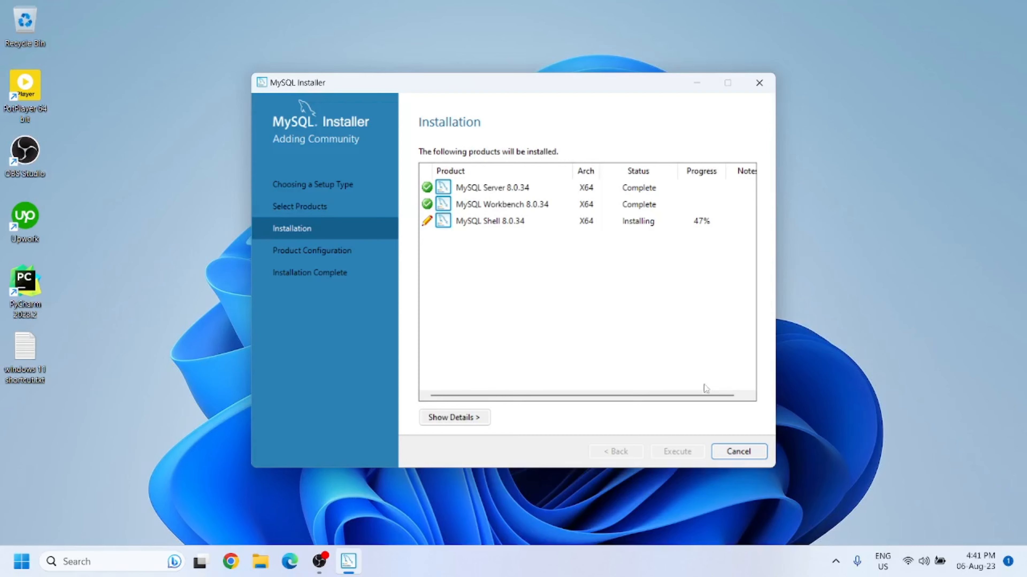
Enable the Computer desktop icon in the Windows Themes desktop icon settings and return to the desktop.
{"action": "left_click", "coordinate": [21, 563]}
{"action": "left_click", "coordinate": [21, 565]}
{"action": "right_click", "coordinate": [887, 239]}
{"action": "left_click", "coordinate": [947, 400]}
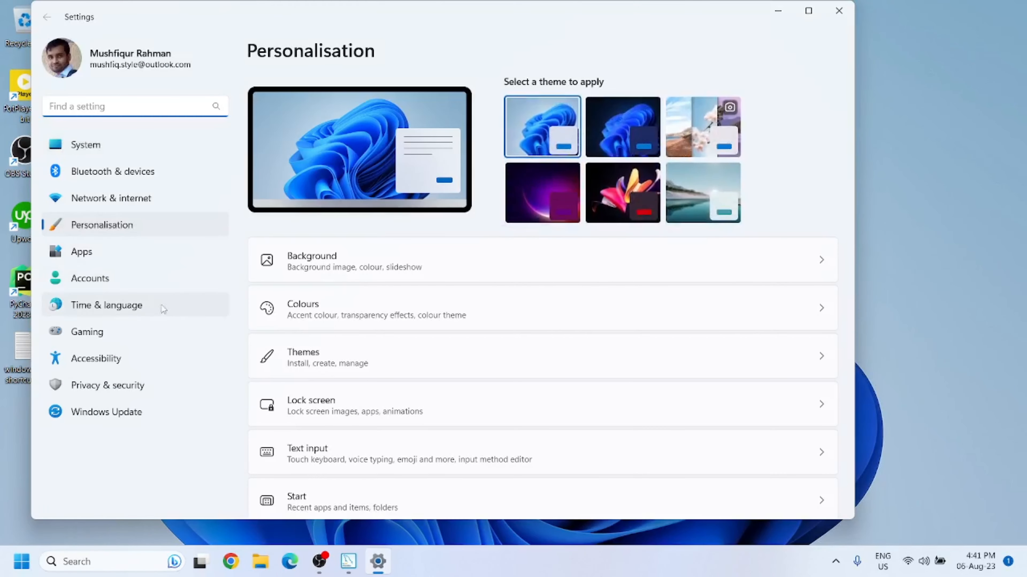
{"action": "scroll", "coordinate": [633, 283], "scroll_direction": "down", "scroll_amount": 2}
{"action": "left_click", "coordinate": [632, 283]}
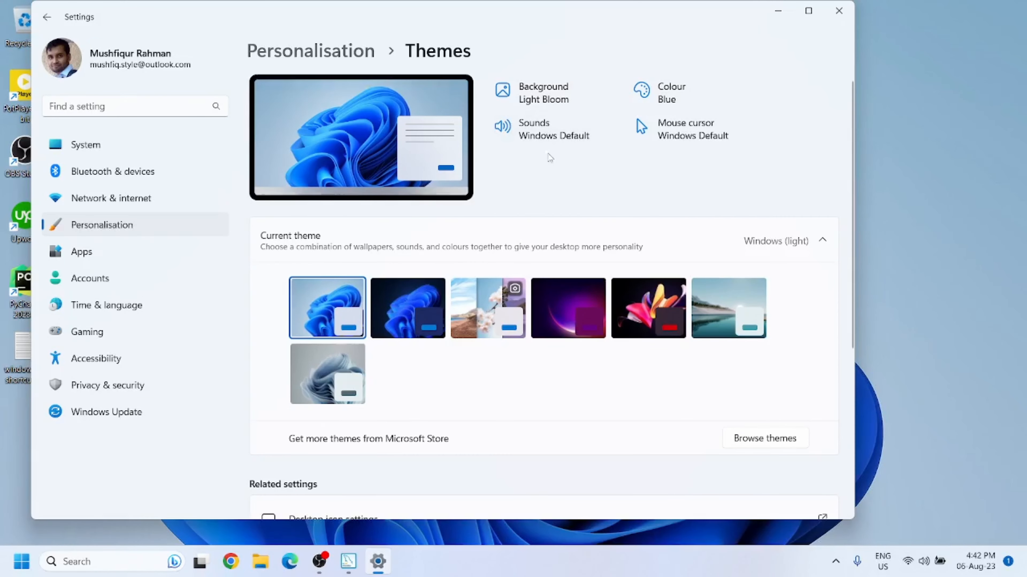
{"action": "scroll", "coordinate": [525, 243], "scroll_direction": "down", "scroll_amount": 5}
{"action": "left_click", "coordinate": [332, 262]}
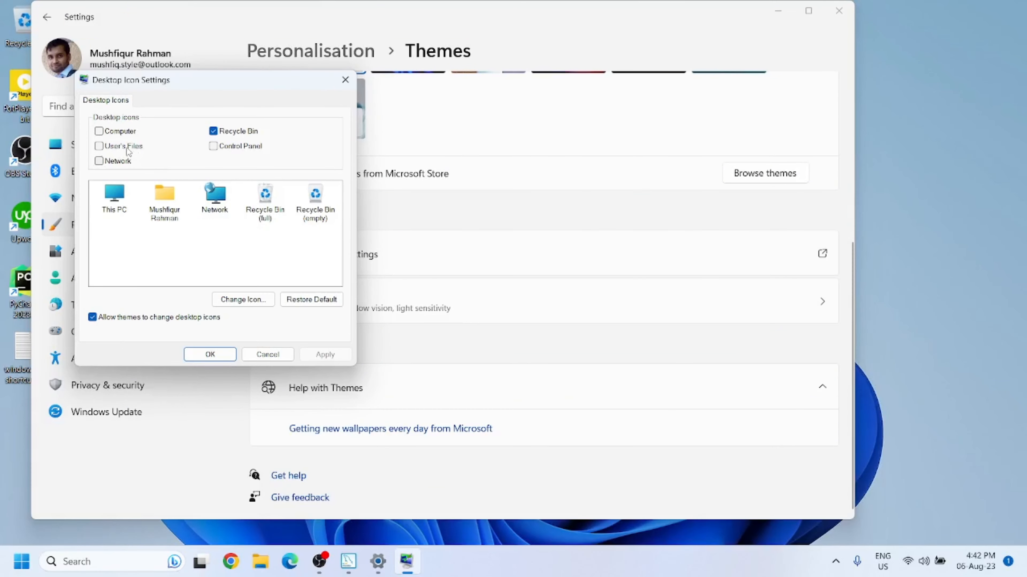
{"action": "left_click", "coordinate": [99, 131]}
{"action": "left_click", "coordinate": [209, 353]}
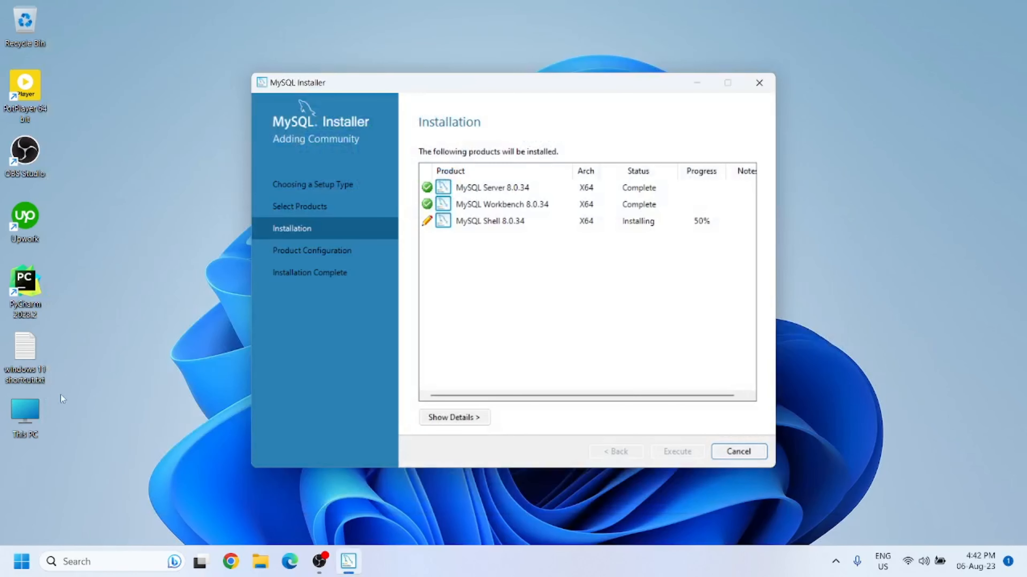
Rearrange the desktop icon column so This PC comes first, followed by Recycle Bin, PotPlayer and Upwork.
{"action": "left_click_drag", "start_coordinate": [24, 28], "coordinate": [24, 93]}
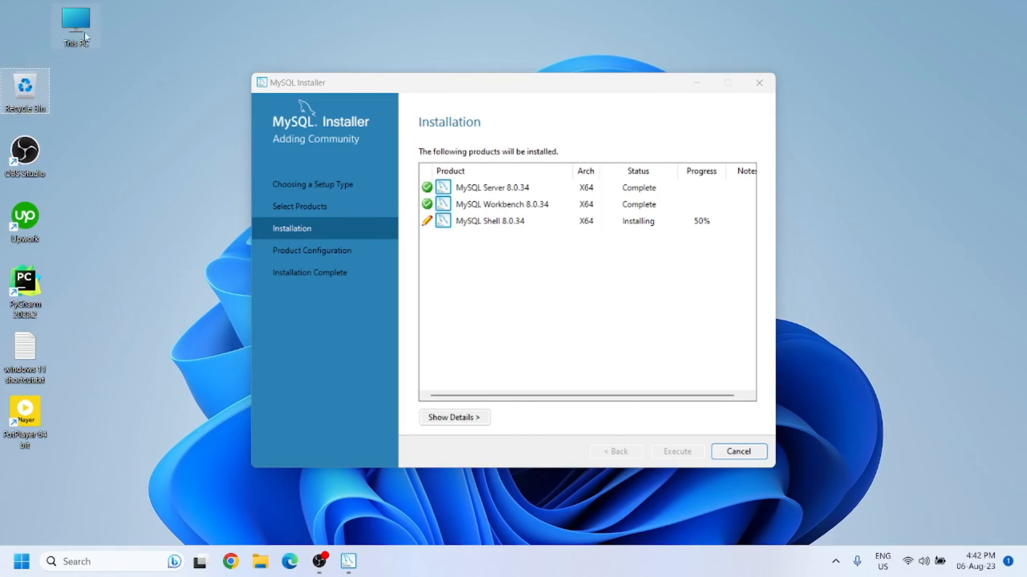
{"action": "left_click_drag", "start_coordinate": [83, 29], "coordinate": [32, 29]}
{"action": "left_click_drag", "start_coordinate": [26, 156], "coordinate": [177, 221]}
{"action": "left_click_drag", "start_coordinate": [35, 409], "coordinate": [25, 151]}
{"action": "left_click_drag", "start_coordinate": [25, 224], "coordinate": [24, 417]}
{"action": "left_click_drag", "start_coordinate": [174, 225], "coordinate": [25, 471]}
{"action": "left_click_drag", "start_coordinate": [24, 414], "coordinate": [25, 221]}
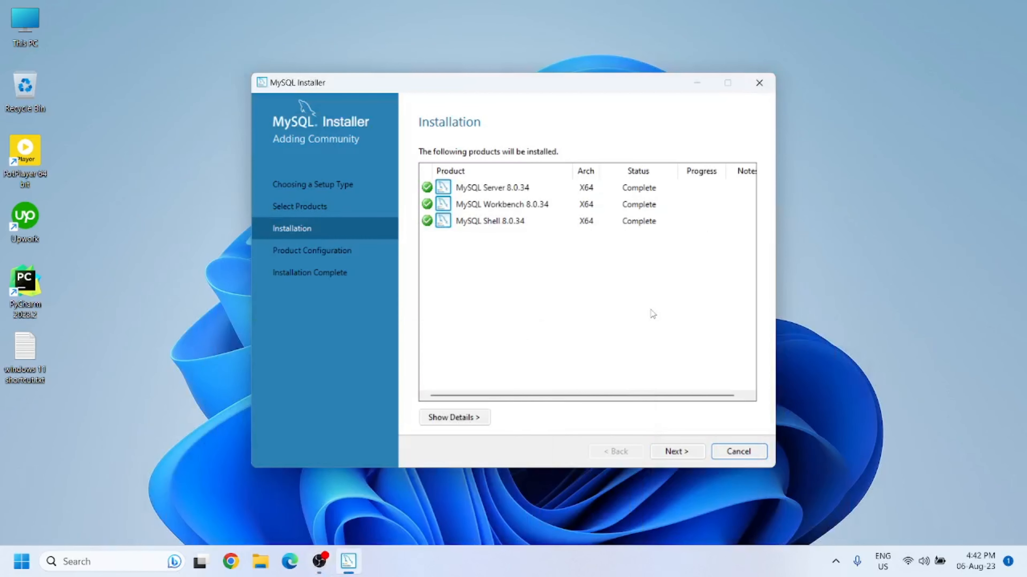
Start the MySQL Server configuration, accepting Development Computer with TCP/IP port 3306 and strong password encryption for authentication.
{"action": "left_click", "coordinate": [673, 452]}
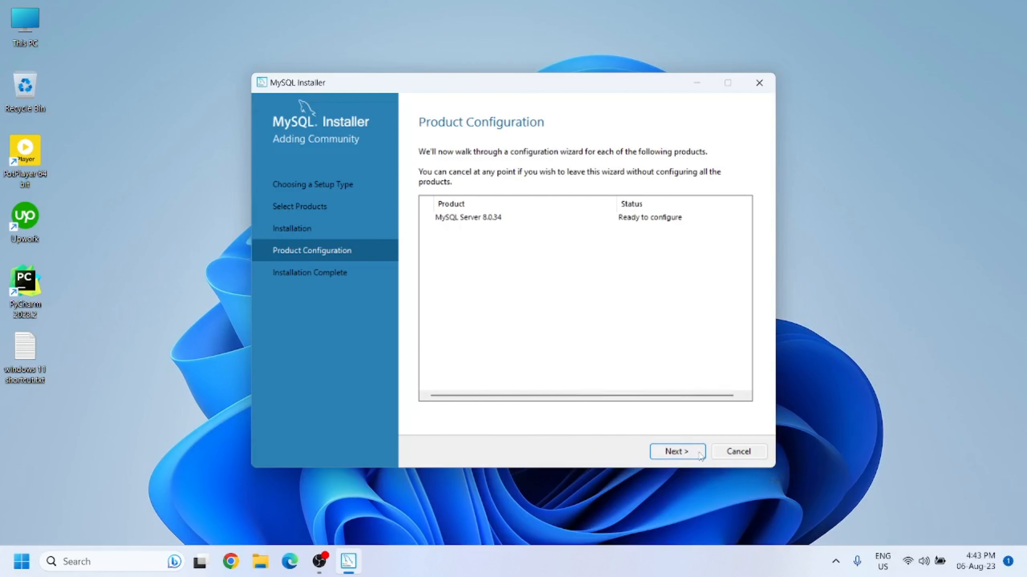
{"action": "left_click", "coordinate": [673, 452]}
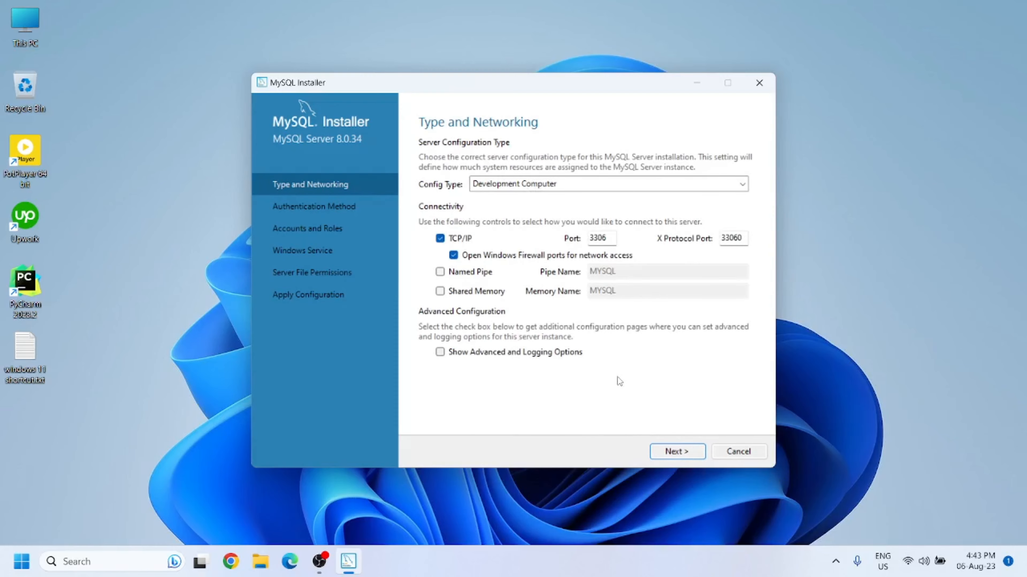
{"action": "left_click", "coordinate": [676, 451]}
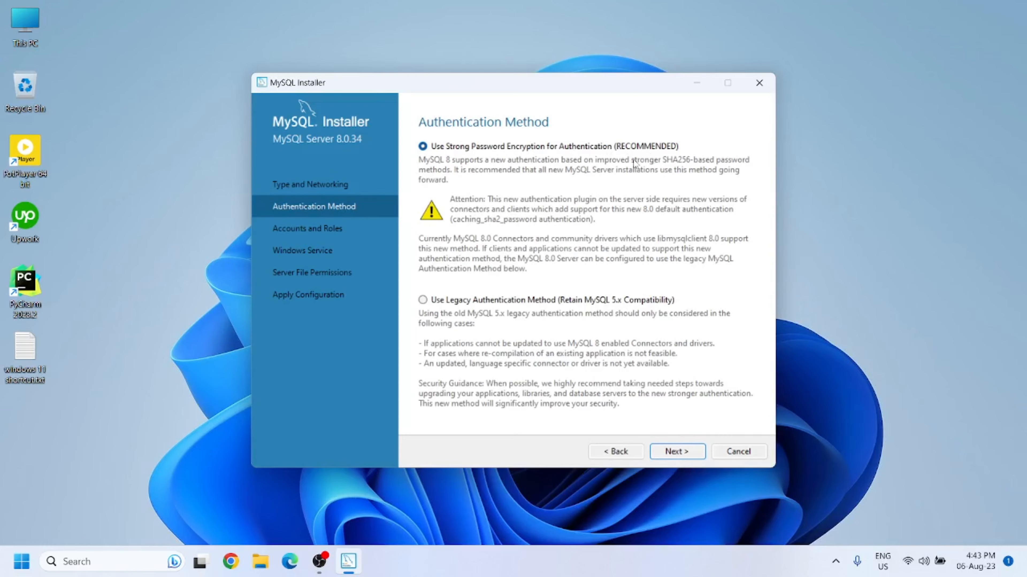
{"action": "left_click", "coordinate": [670, 453]}
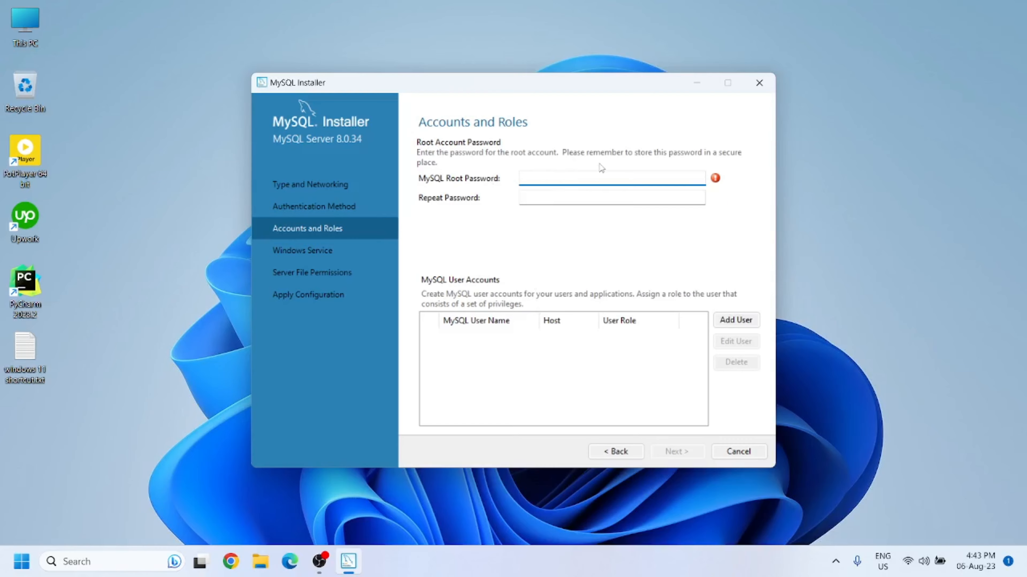
Enter and repeat the MySQL root password and proceed to the Windows Service page.
{"action": "type", "text": "*********"}
{"action": "left_click", "coordinate": [604, 200]}
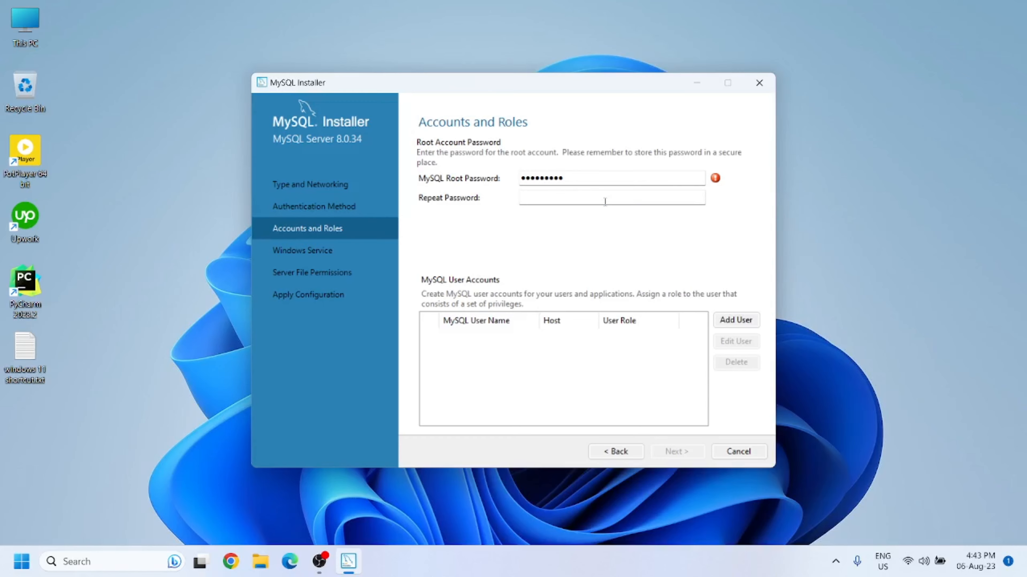
{"action": "type", "text": "*********"}
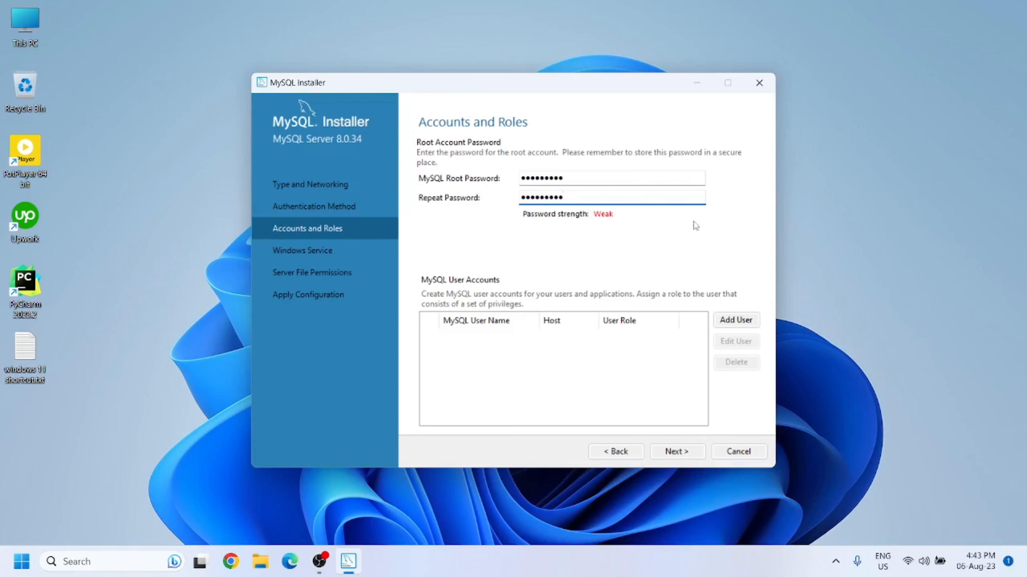
{"action": "left_click", "coordinate": [683, 452]}
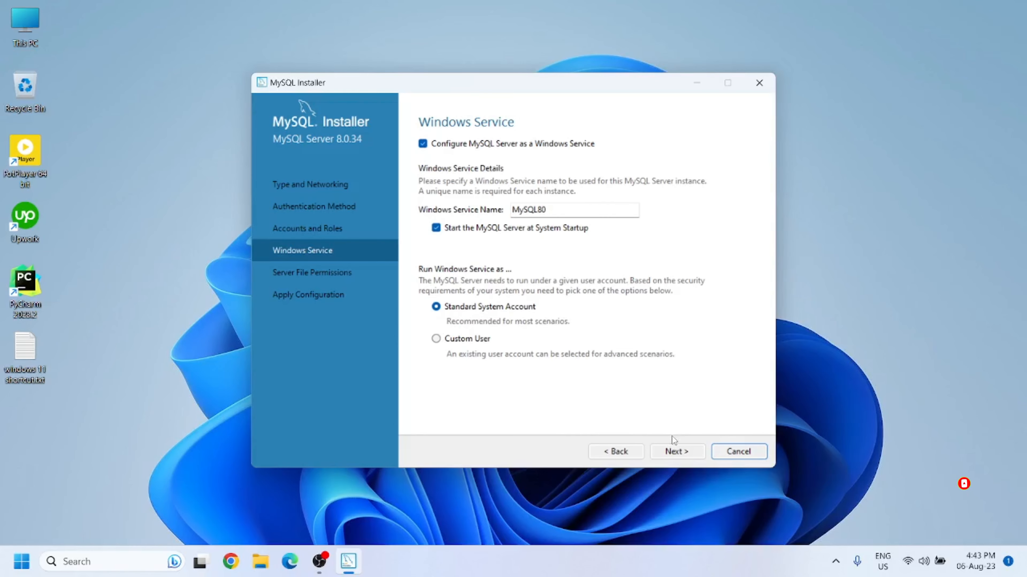
Accept the MySQL80 Windows service defaults and full-access server file permissions, and execute the configuration.
{"action": "left_click", "coordinate": [679, 449]}
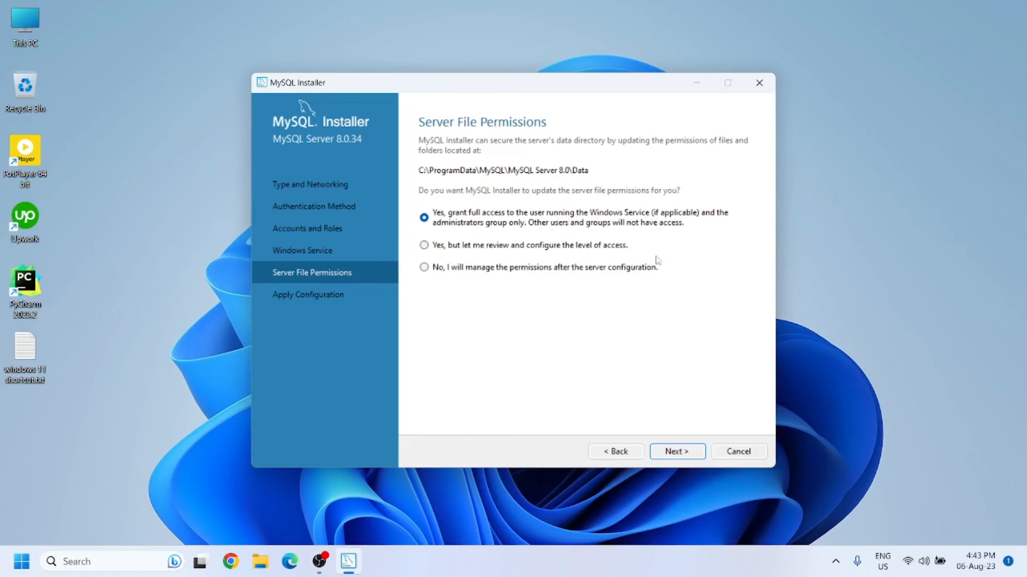
{"action": "left_click", "coordinate": [668, 452]}
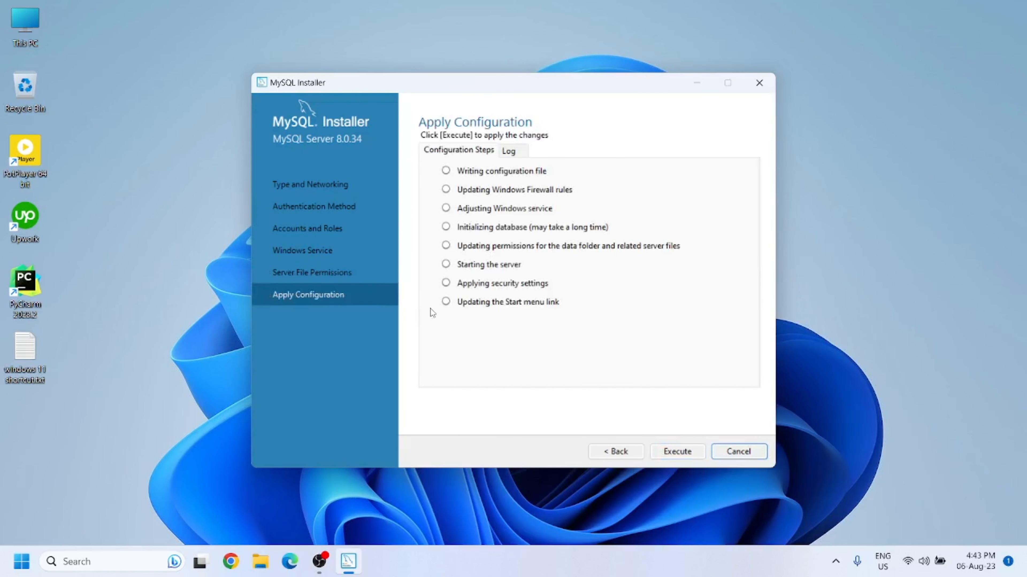
{"action": "left_click", "coordinate": [673, 453]}
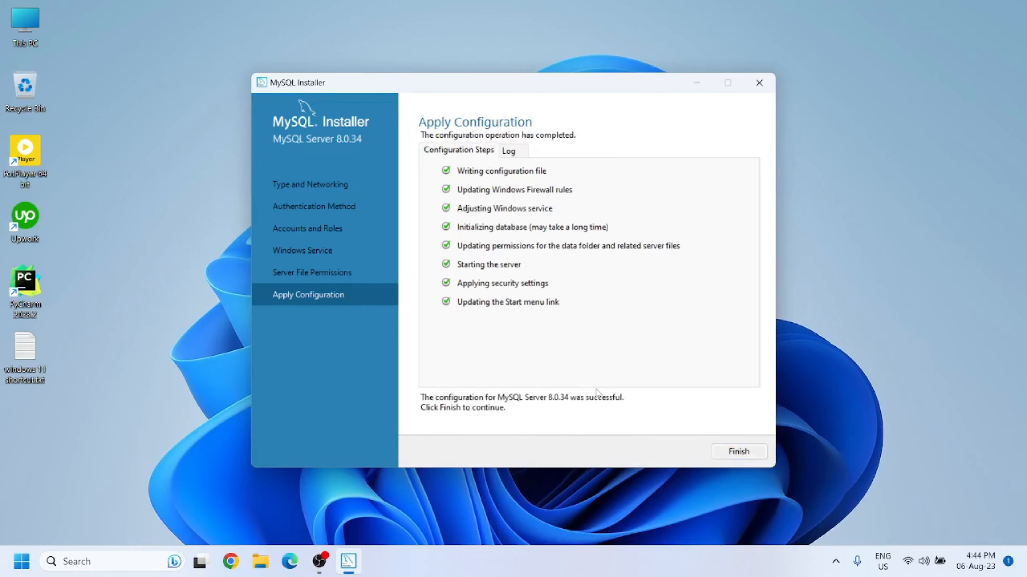
Finish the server configuration and complete the setup, keeping MySQL Workbench and MySQL Shell set to start after it.
{"action": "left_click", "coordinate": [740, 452]}
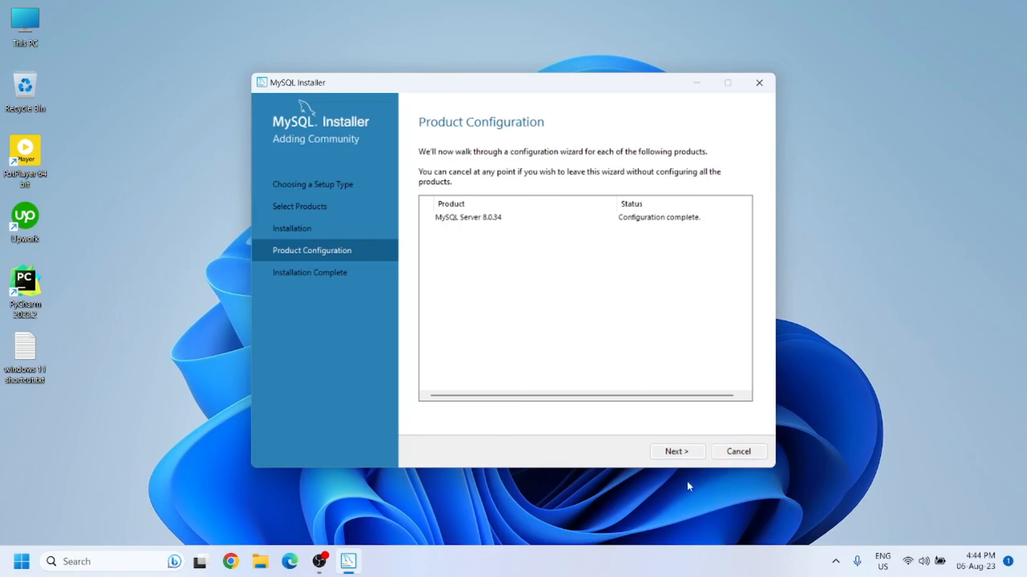
{"action": "left_click", "coordinate": [683, 455]}
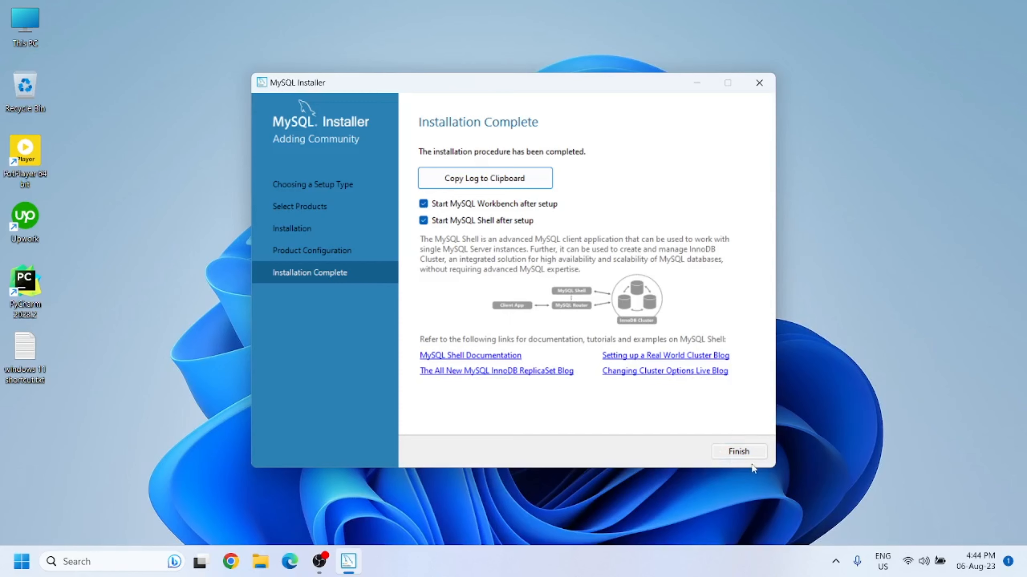
{"action": "left_click", "coordinate": [740, 453]}
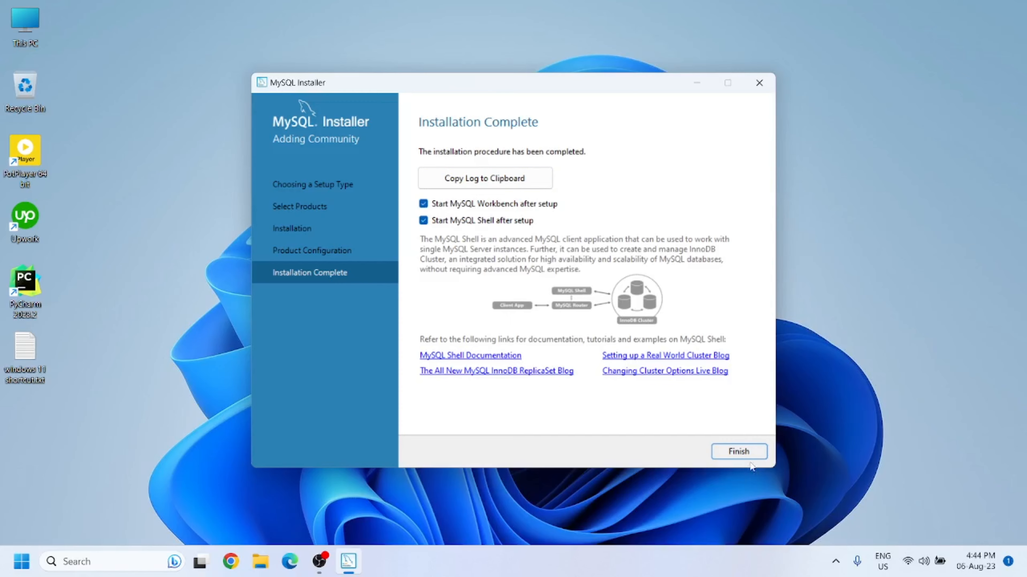
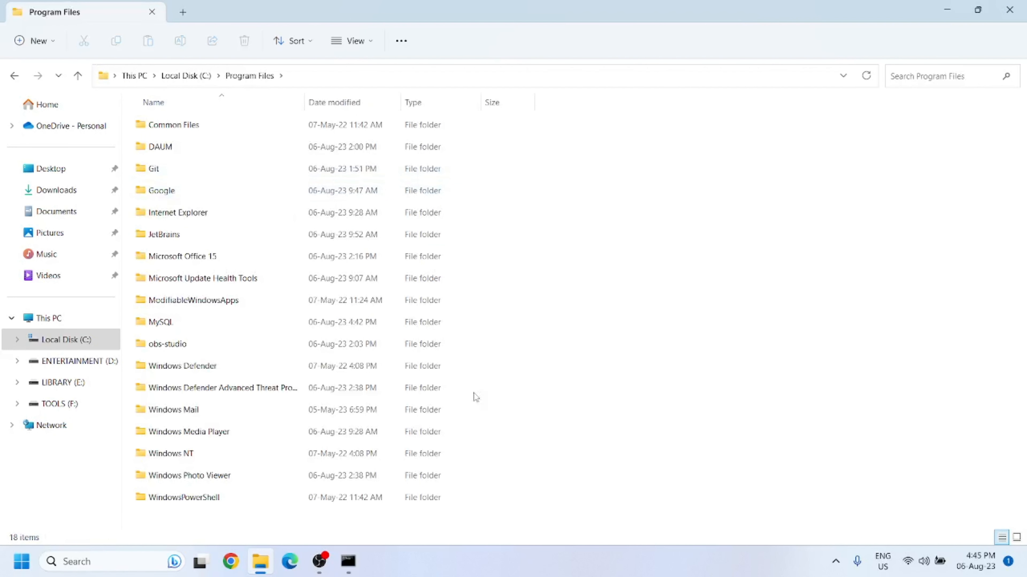
Open the bin folder of MySQL Server 8.0 inside Program Files\MySQL and copy its full path.
{"action": "left_click", "coordinate": [1017, 537]}
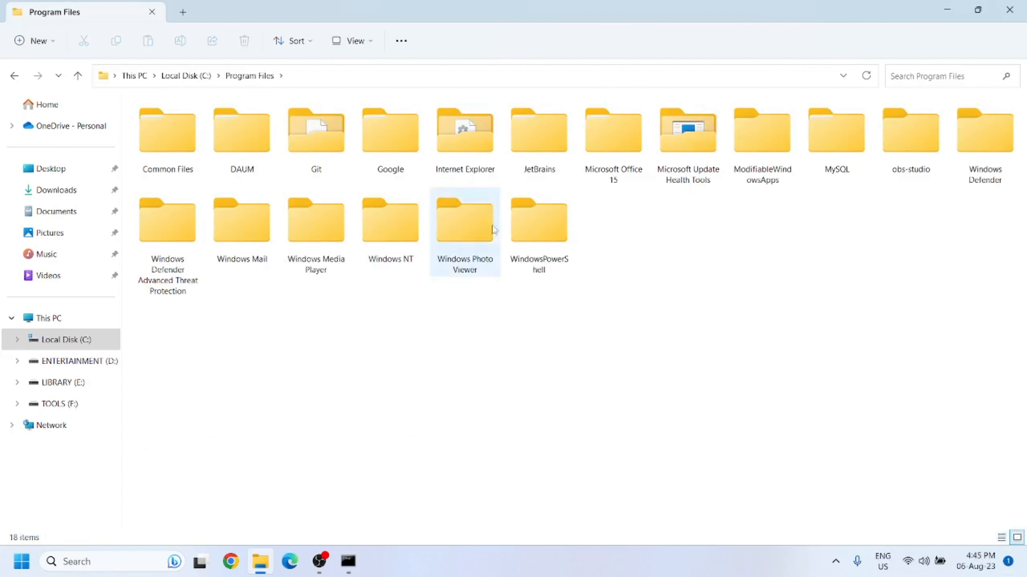
{"action": "double_click", "coordinate": [837, 165]}
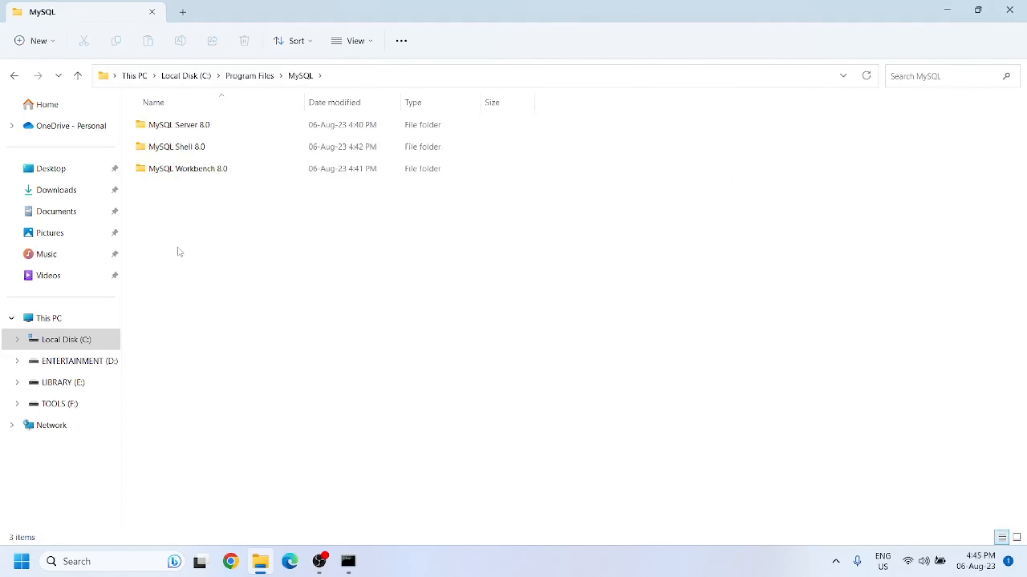
{"action": "double_click", "coordinate": [190, 128]}
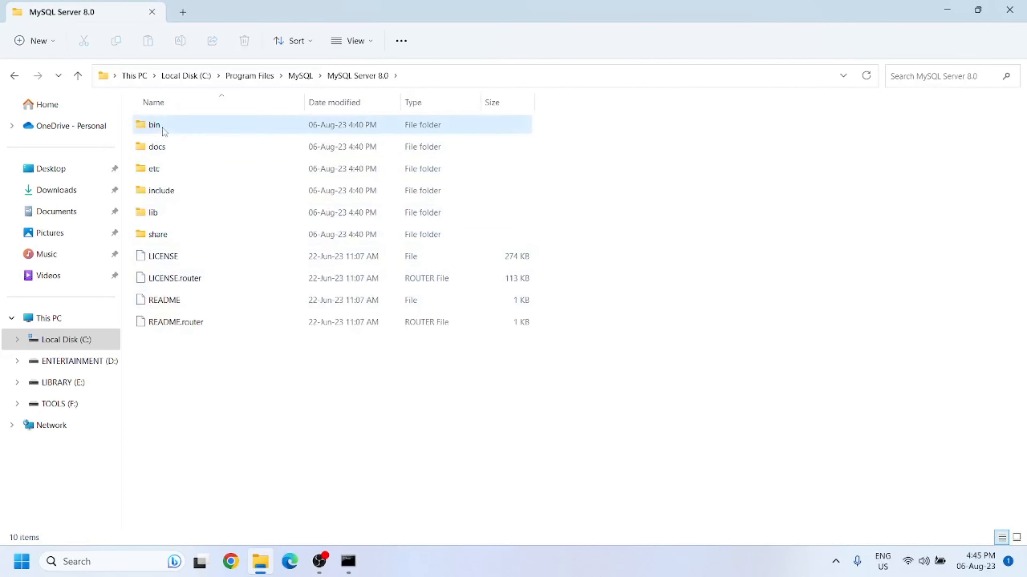
{"action": "double_click", "coordinate": [164, 129]}
{"action": "left_click", "coordinate": [468, 78]}
{"action": "key", "text": "ctrl+c"}
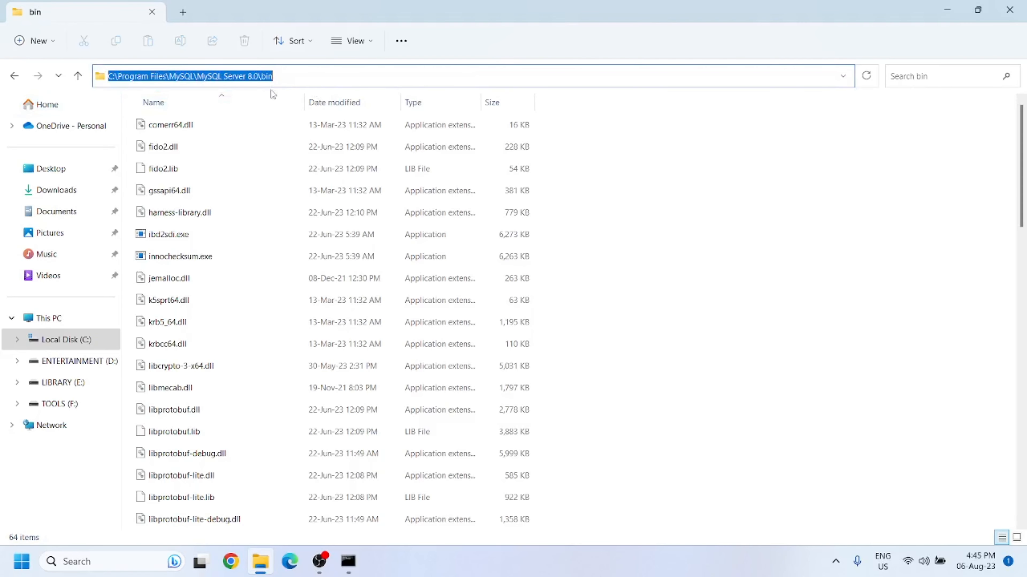
Search Windows for "envi" and open the environment variables for your account.
{"action": "left_click", "coordinate": [109, 567]}
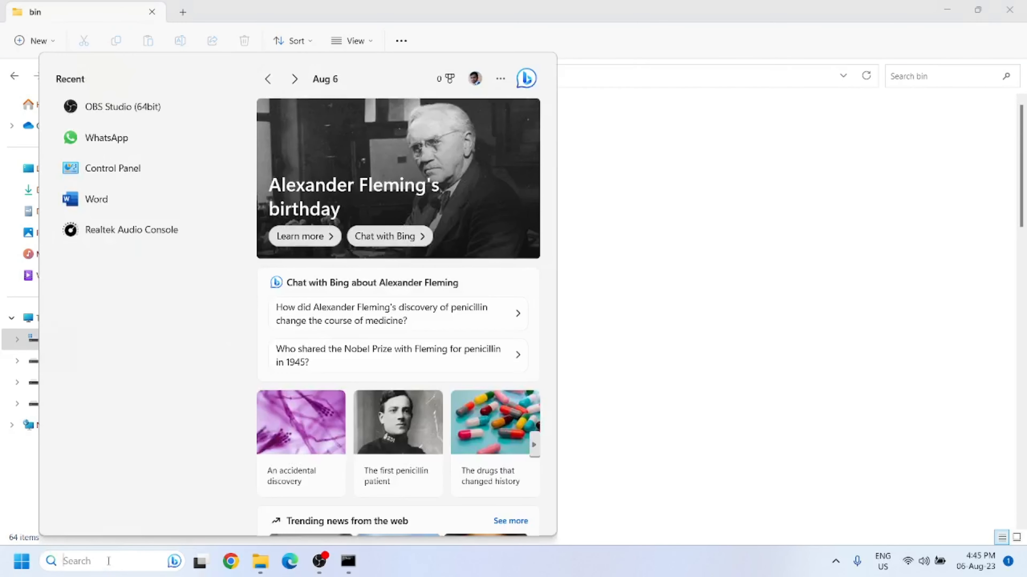
{"action": "type", "text": "envi"}
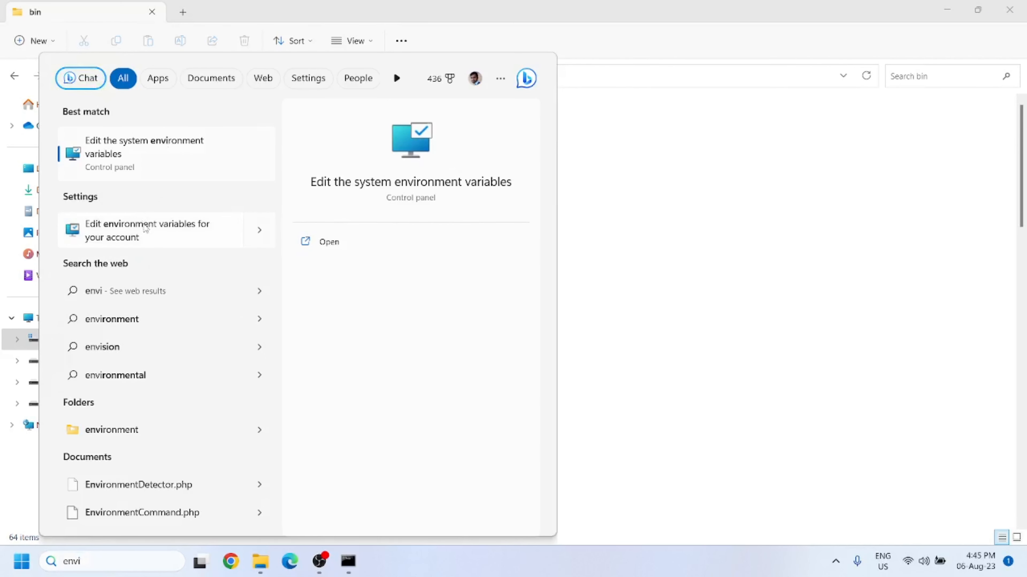
{"action": "left_click", "coordinate": [146, 229]}
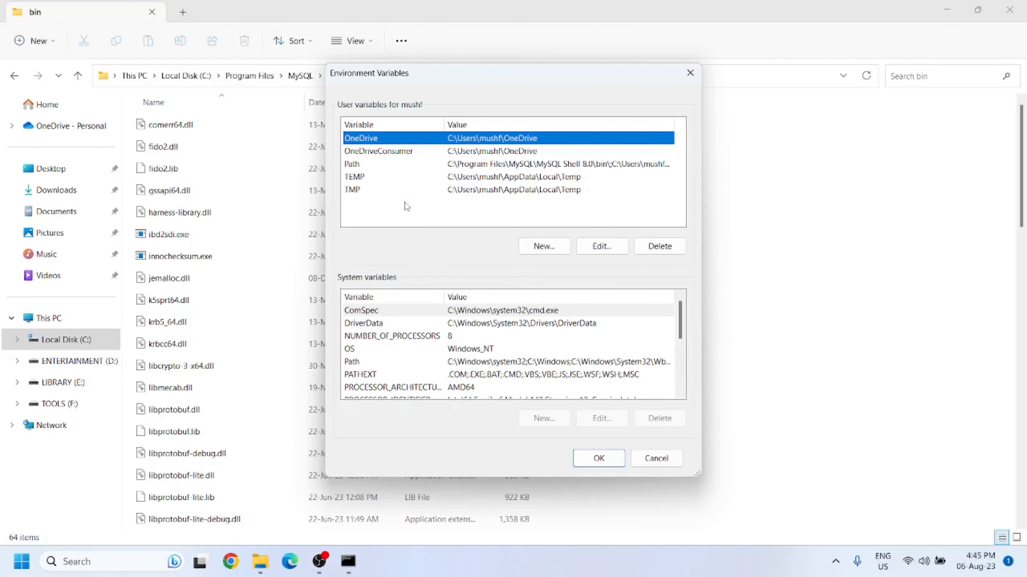
Add C:\Program Files\MySQL\MySQL Server 8.0\bin as a new entry in the user Path variable and save the environment variables.
{"action": "left_click", "coordinate": [578, 165]}
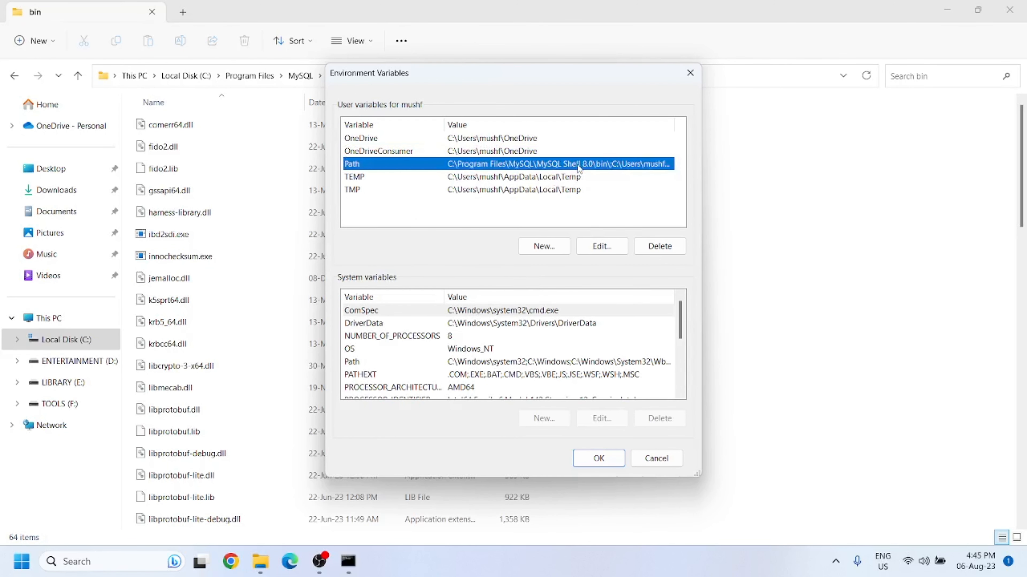
{"action": "double_click", "coordinate": [579, 165]}
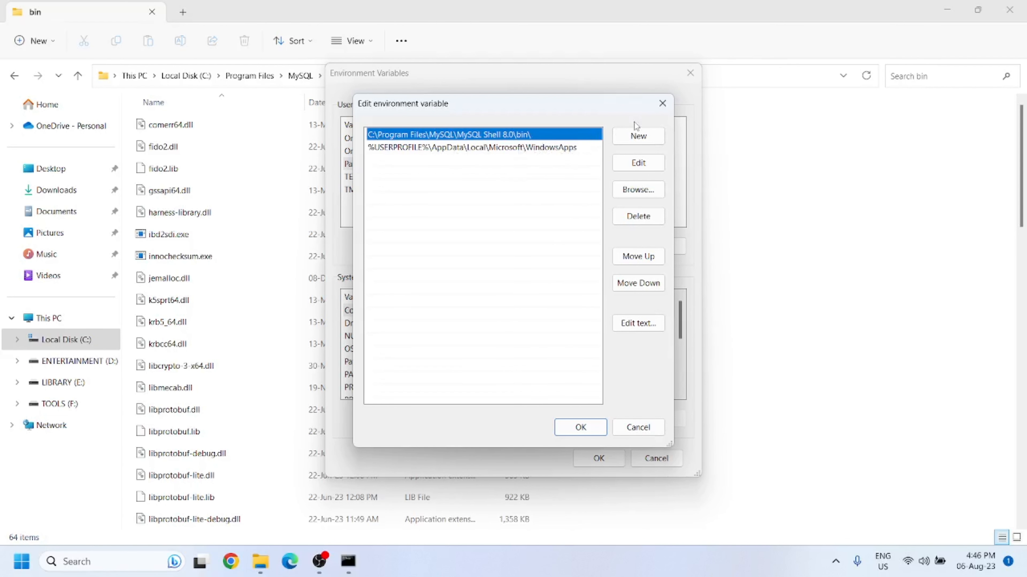
{"action": "left_click", "coordinate": [572, 176]}
{"action": "left_click", "coordinate": [630, 139]}
{"action": "key", "text": "ctrl+v"}
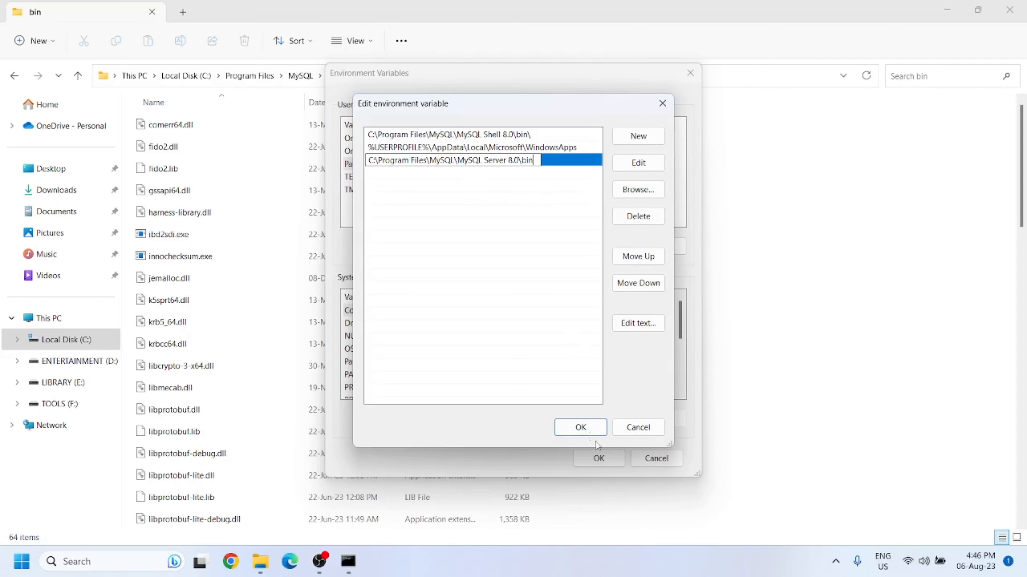
{"action": "left_click", "coordinate": [592, 430]}
{"action": "left_click", "coordinate": [602, 459]}
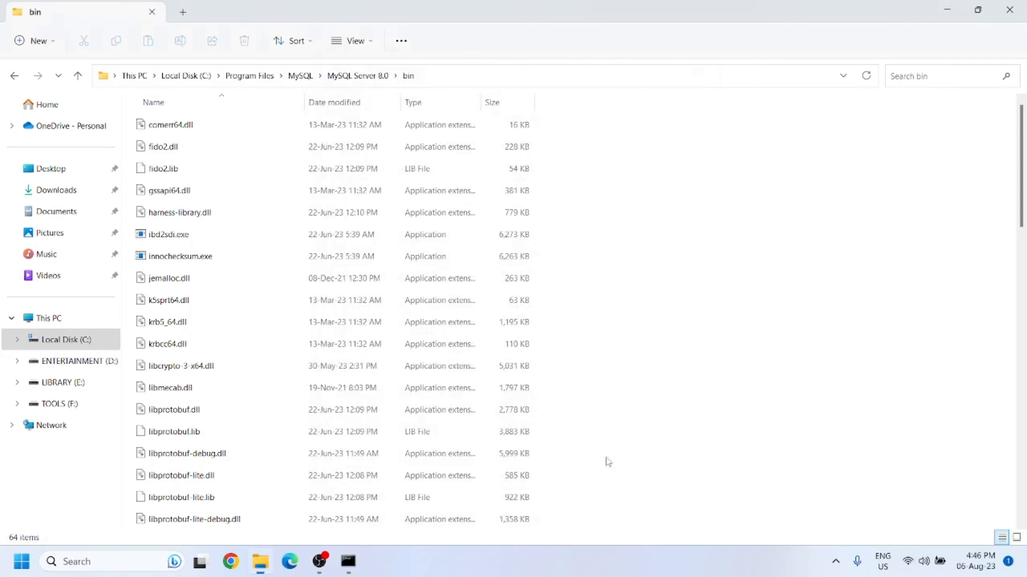
Check the MySQL version in the already open Command Prompt by running mysql --v and mysql -v.
{"action": "left_click", "coordinate": [348, 561]}
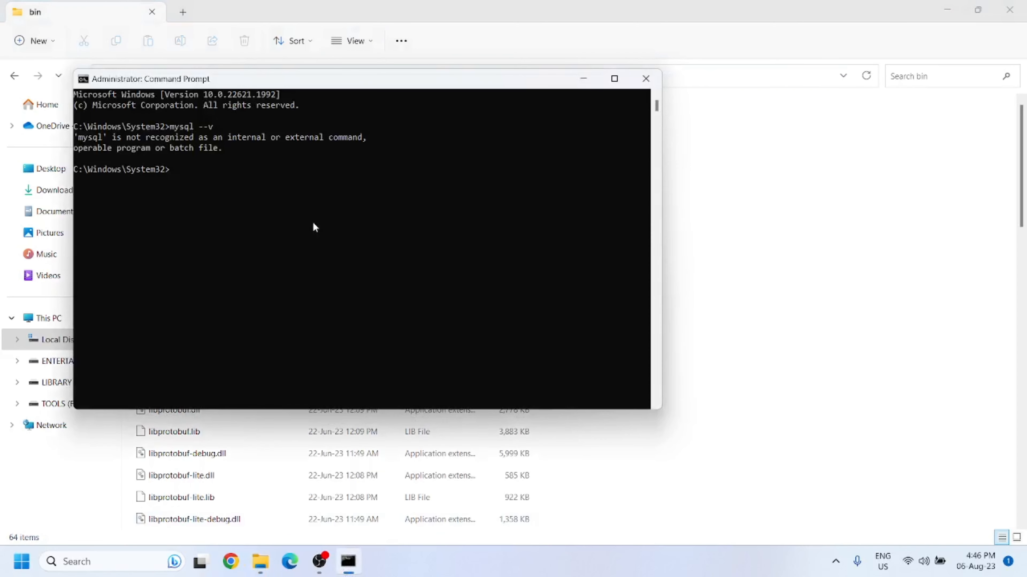
{"action": "key", "text": "Up"}
{"action": "key", "text": "Return"}
{"action": "key", "text": "Up"}
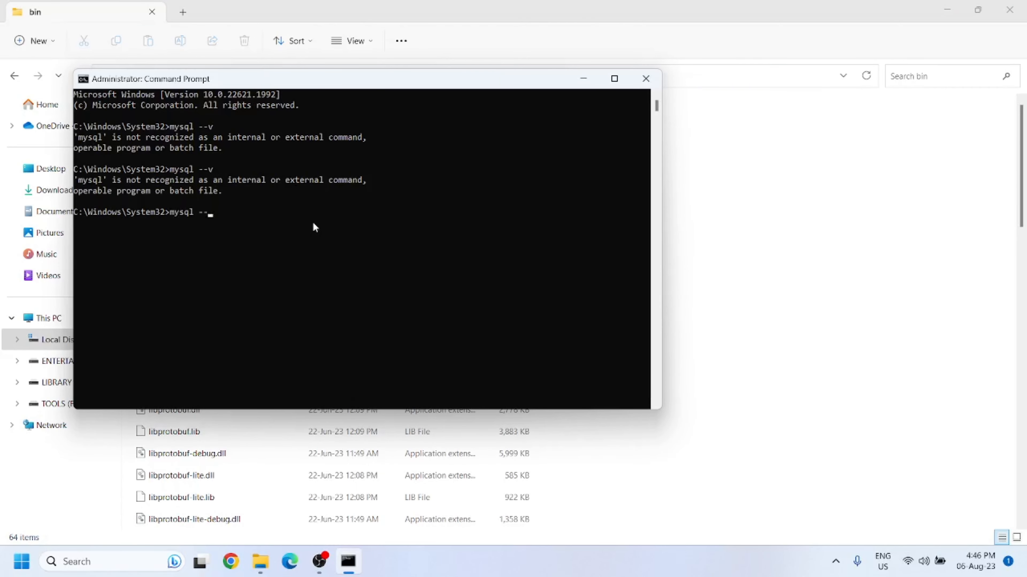
{"action": "key", "text": "BackSpace"}
{"action": "key", "text": "BackSpace"}
{"action": "type", "text": "v"}
{"action": "key", "text": "Return"}
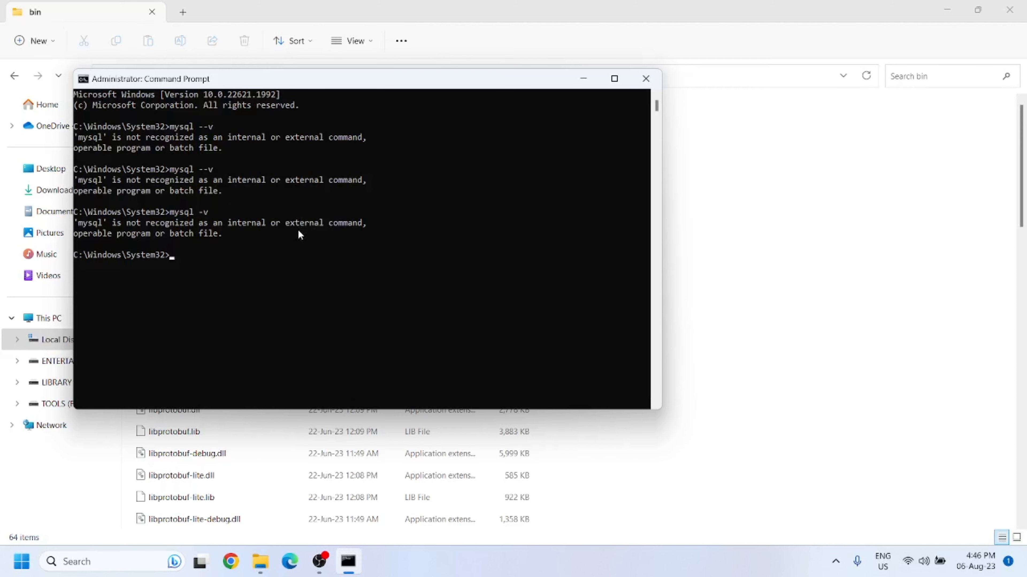
Run the plain mysql command in the already open Command Prompt.
{"action": "type", "text": "mysql"}
{"action": "key", "text": "Return"}
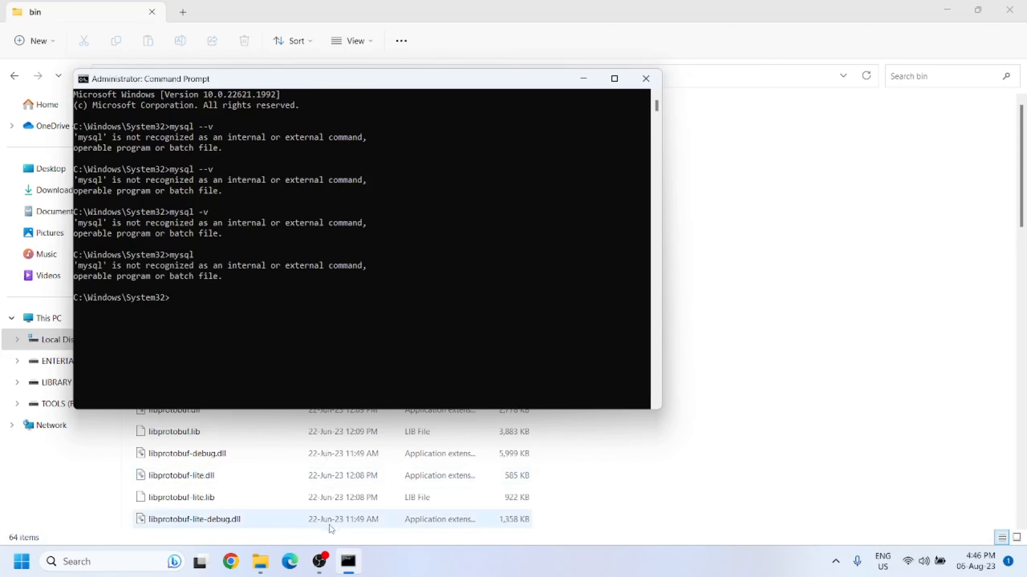
{"action": "left_click", "coordinate": [319, 561]}
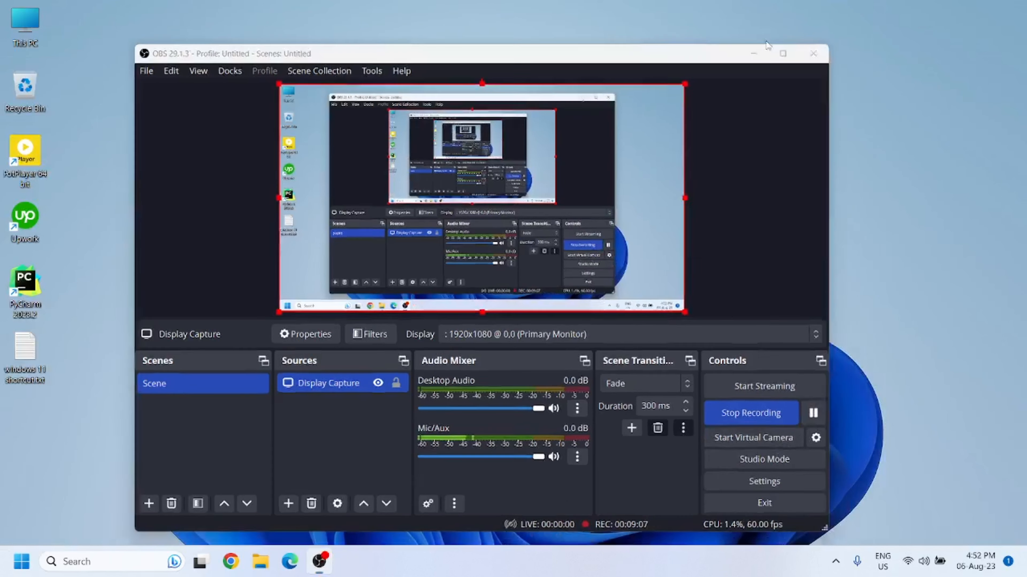
{"action": "left_click", "coordinate": [754, 53]}
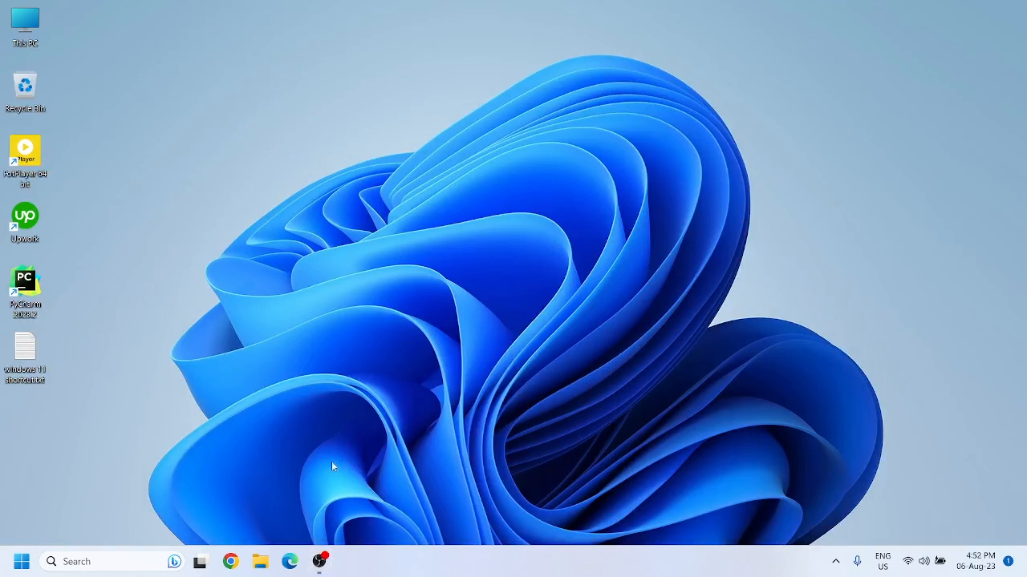
Try to edit the system Path variable from the environment variables for your account, and close the dialog.
{"action": "left_click", "coordinate": [110, 553]}
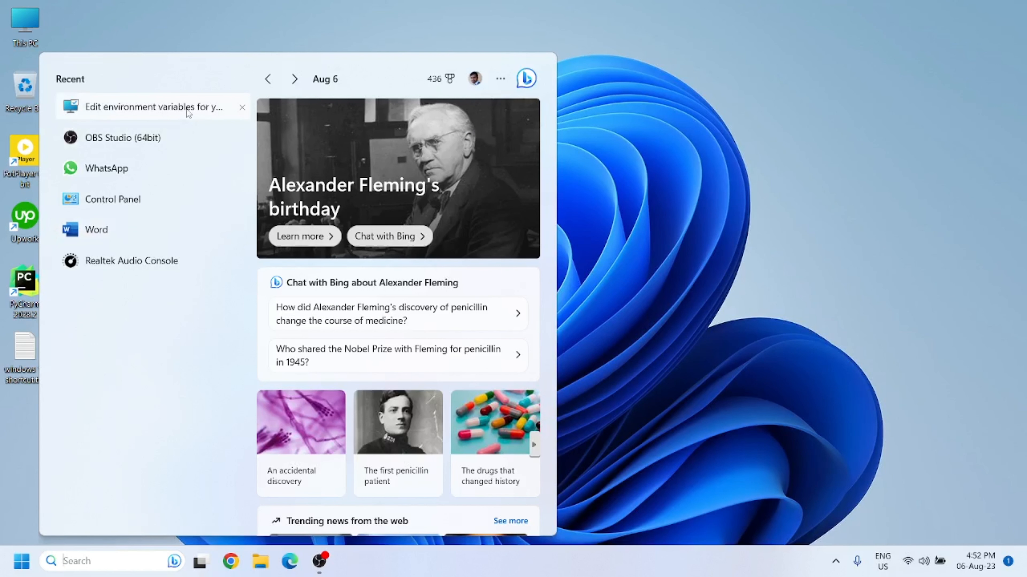
{"action": "left_click", "coordinate": [188, 109]}
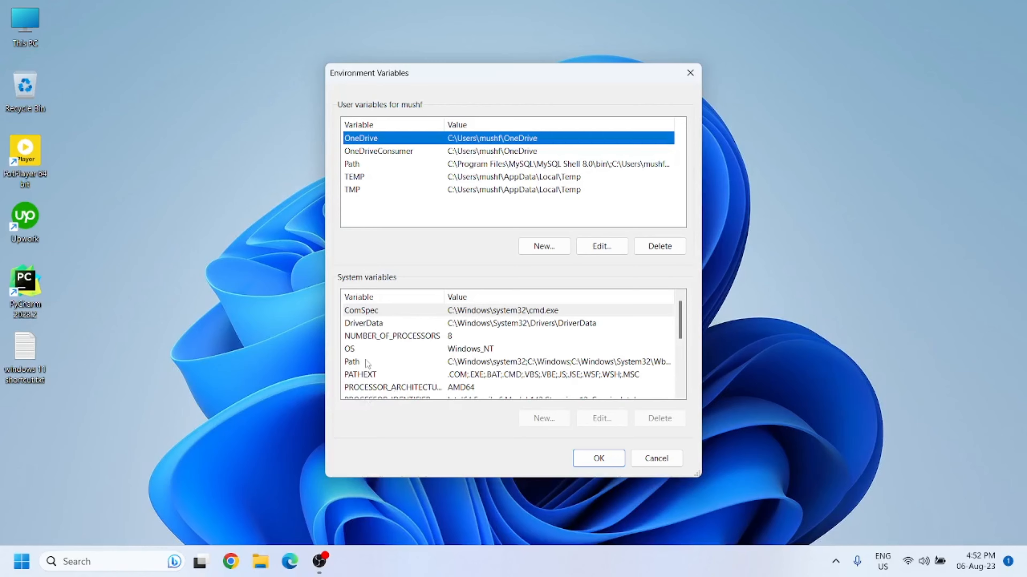
{"action": "left_click", "coordinate": [506, 364]}
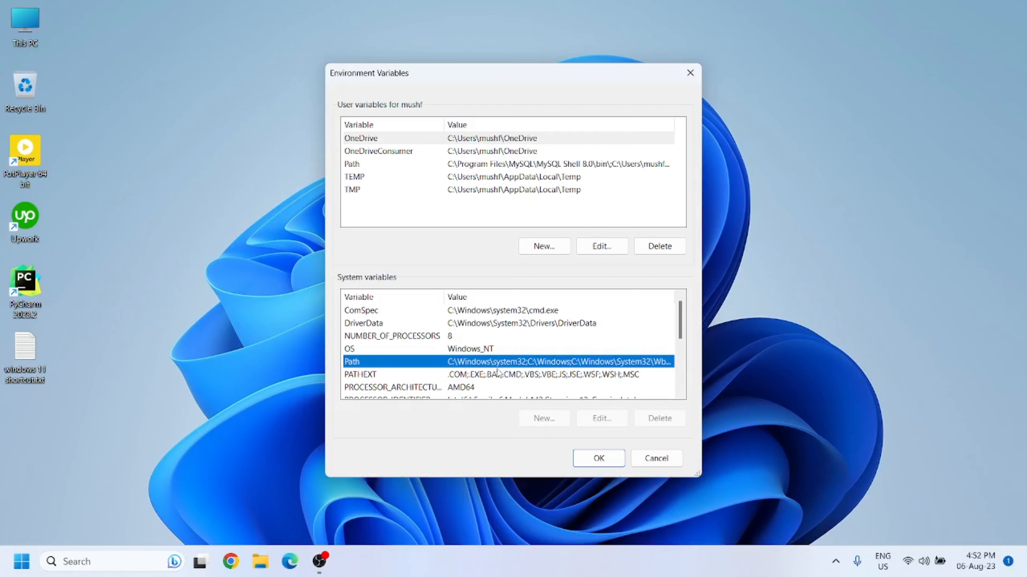
{"action": "left_click", "coordinate": [691, 74]}
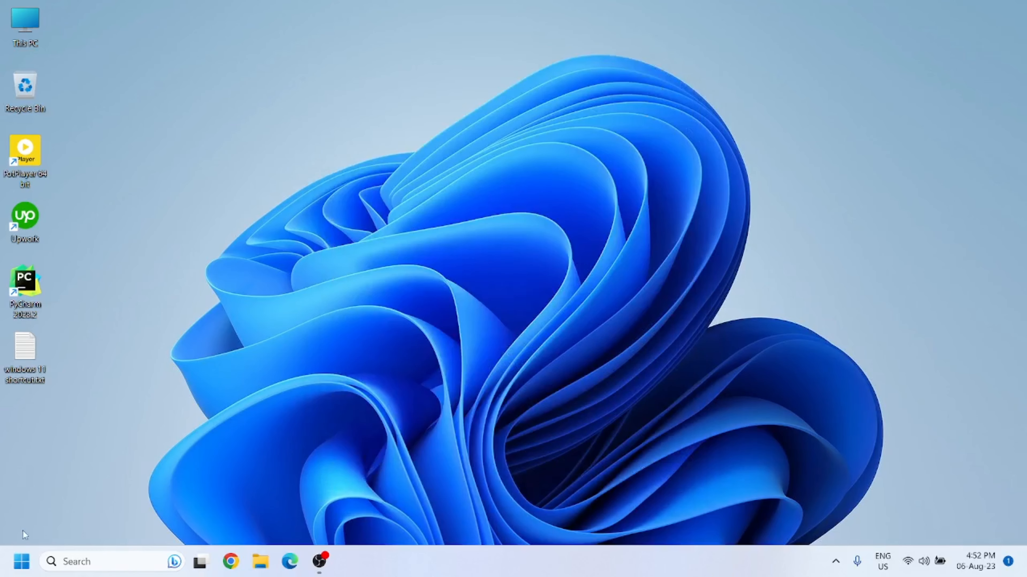
Open the Environment Variables dialog via Windows Settings, using the advanced system settings on the System > About page.
{"action": "left_click", "coordinate": [22, 566]}
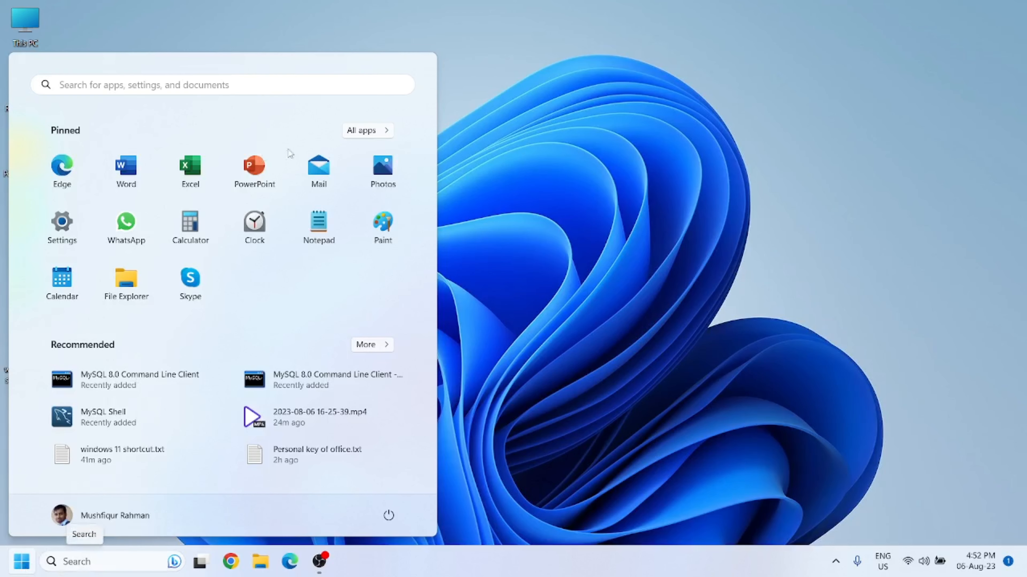
{"action": "left_click", "coordinate": [63, 223]}
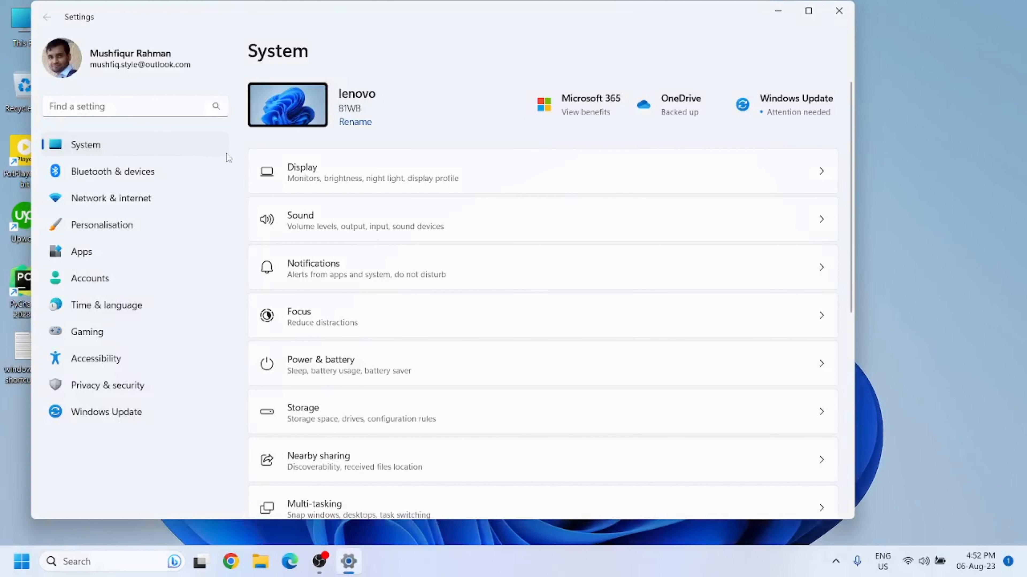
{"action": "scroll", "coordinate": [396, 258], "scroll_direction": "down", "scroll_amount": 3}
{"action": "scroll", "coordinate": [395, 252], "scroll_direction": "down", "scroll_amount": 5}
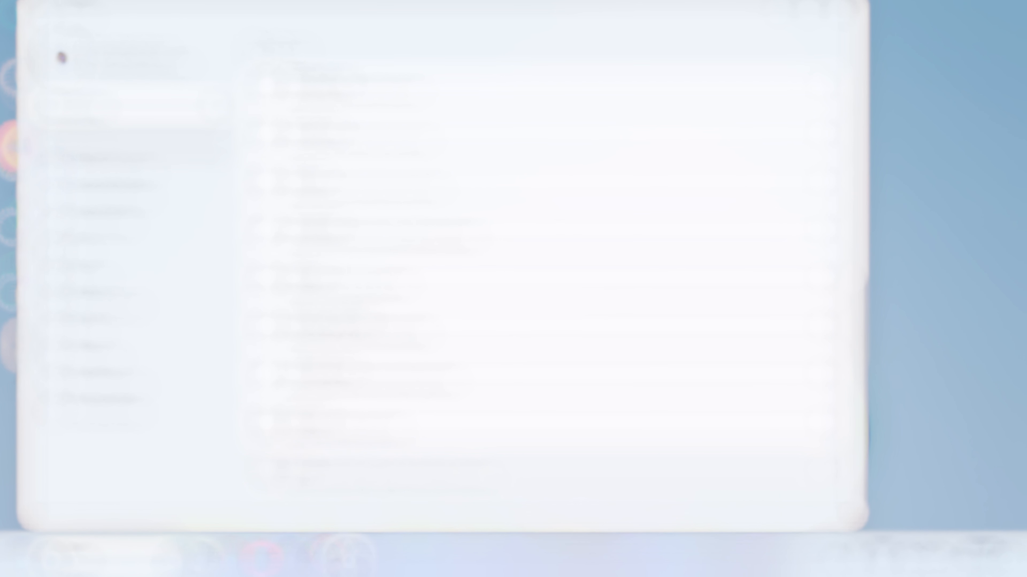
{"action": "left_click", "coordinate": [373, 474]}
{"action": "scroll", "coordinate": [542, 324], "scroll_direction": "down", "scroll_amount": 5}
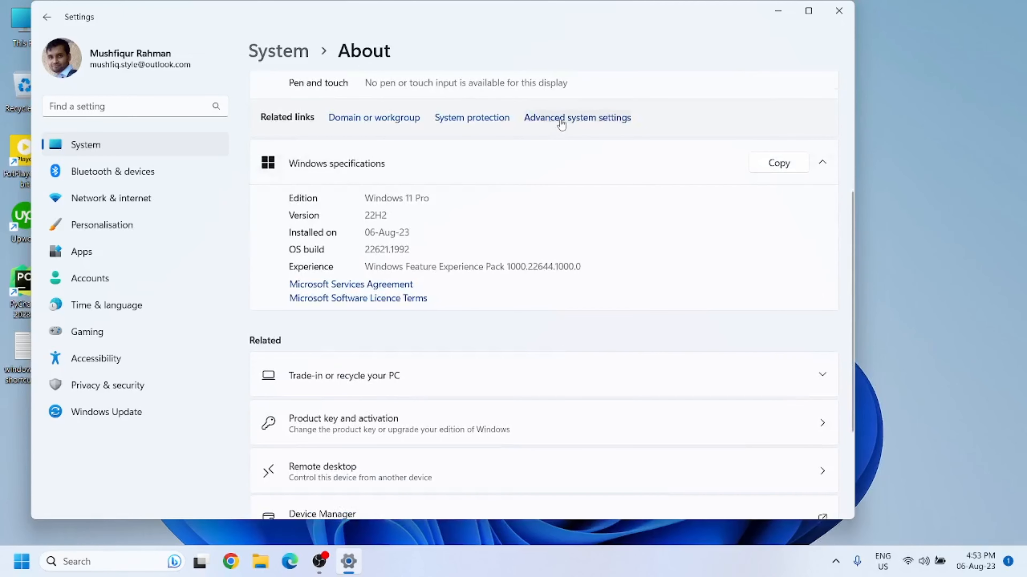
{"action": "left_click", "coordinate": [561, 119]}
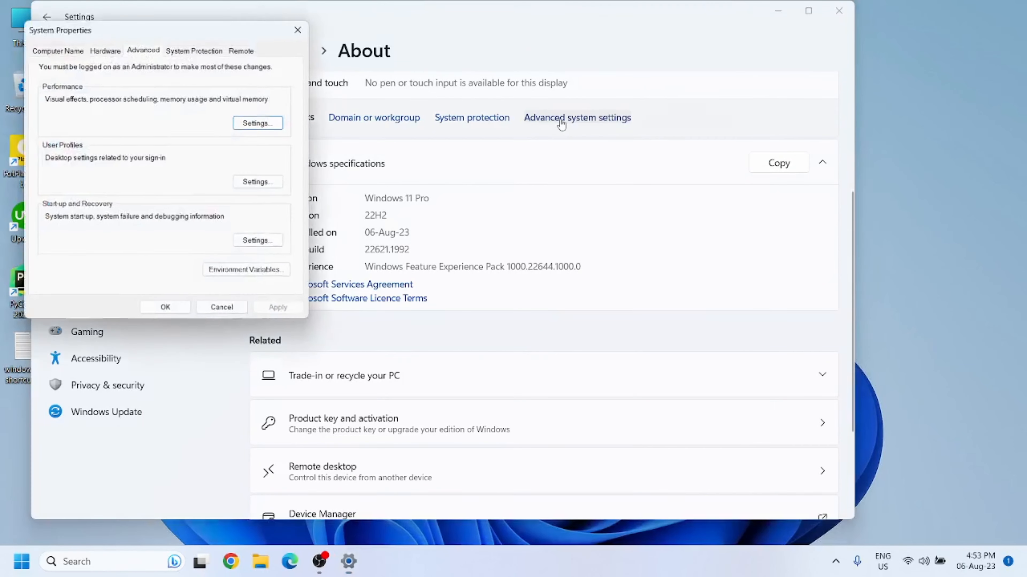
{"action": "left_click", "coordinate": [240, 275]}
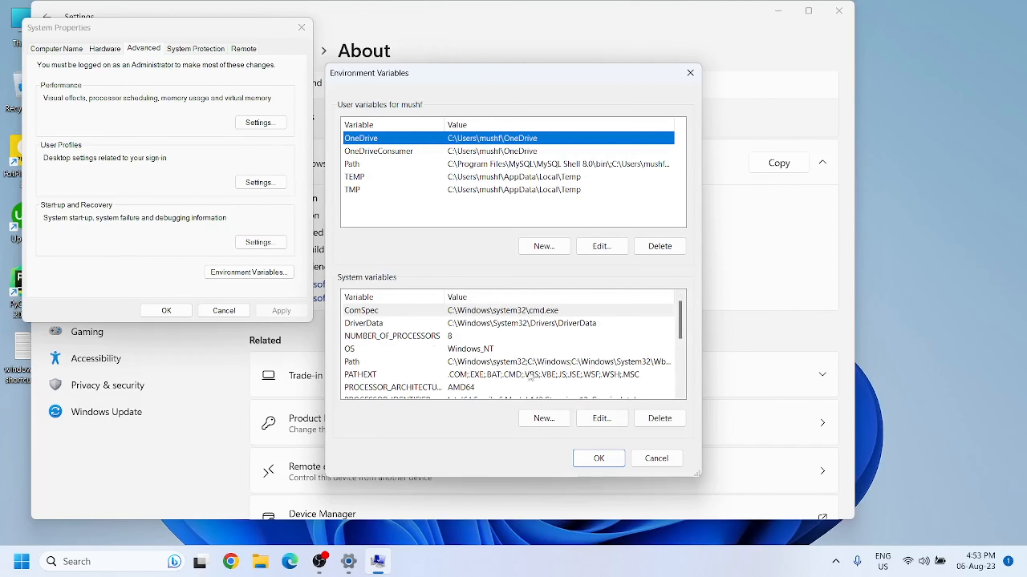
Open the Path variable in the system variables for editing.
{"action": "scroll", "coordinate": [496, 372], "scroll_direction": "down", "scroll_amount": 1}
{"action": "scroll", "coordinate": [422, 370], "scroll_direction": "up", "scroll_amount": 1}
{"action": "scroll", "coordinate": [415, 366], "scroll_direction": "down", "scroll_amount": 3}
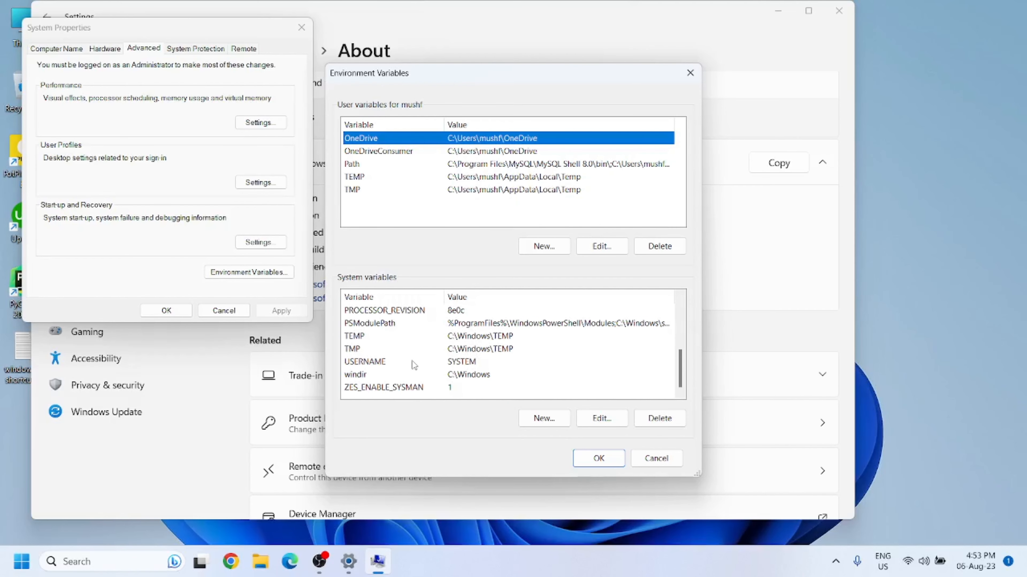
{"action": "scroll", "coordinate": [414, 366], "scroll_direction": "up", "scroll_amount": 3}
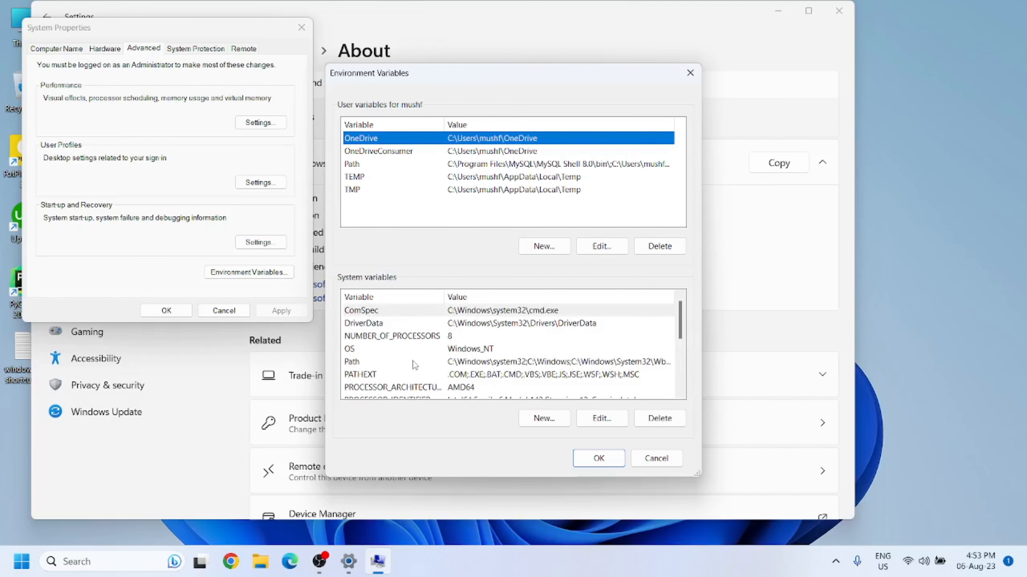
{"action": "double_click", "coordinate": [361, 364]}
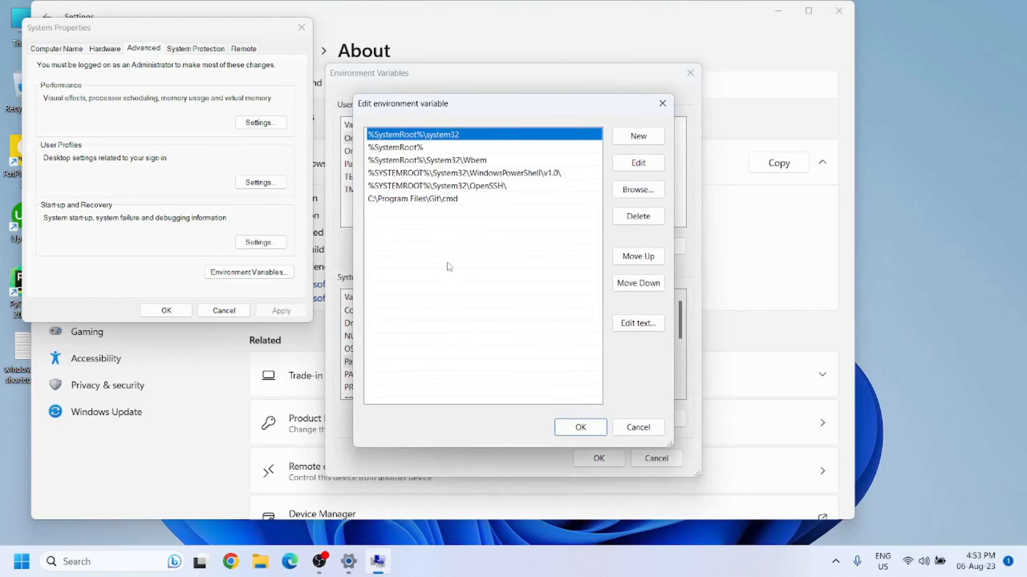
{"action": "left_click", "coordinate": [639, 136]}
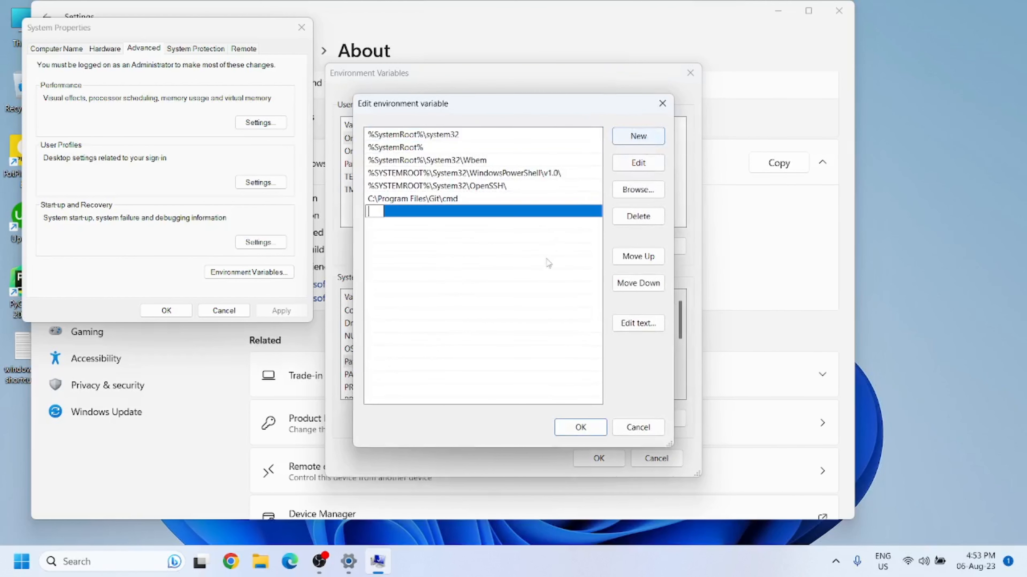
{"action": "type", "text": "system variable cannot edit windows 11"}
{"action": "key", "text": "ctrl+z"}
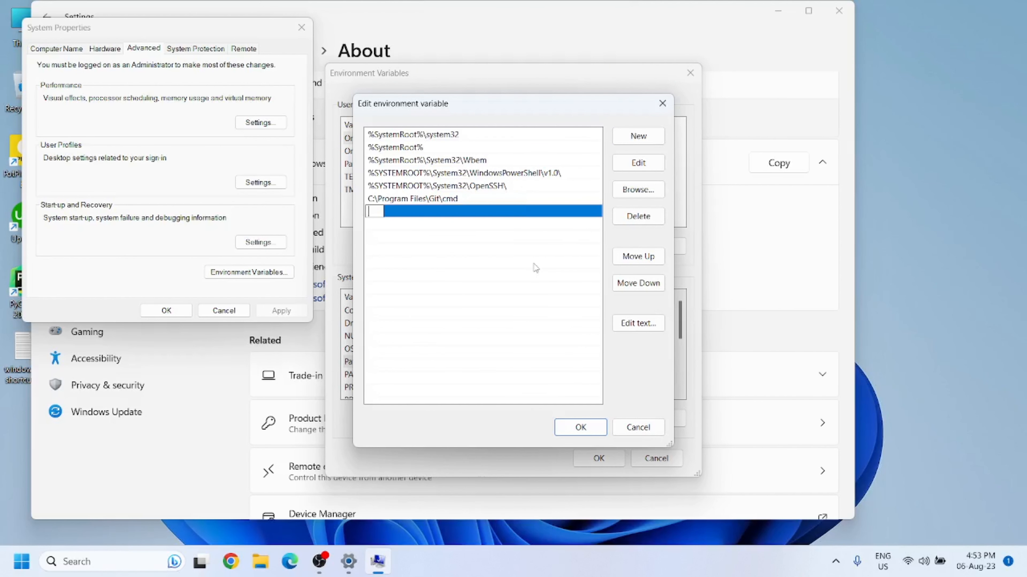
{"action": "left_click", "coordinate": [535, 268]}
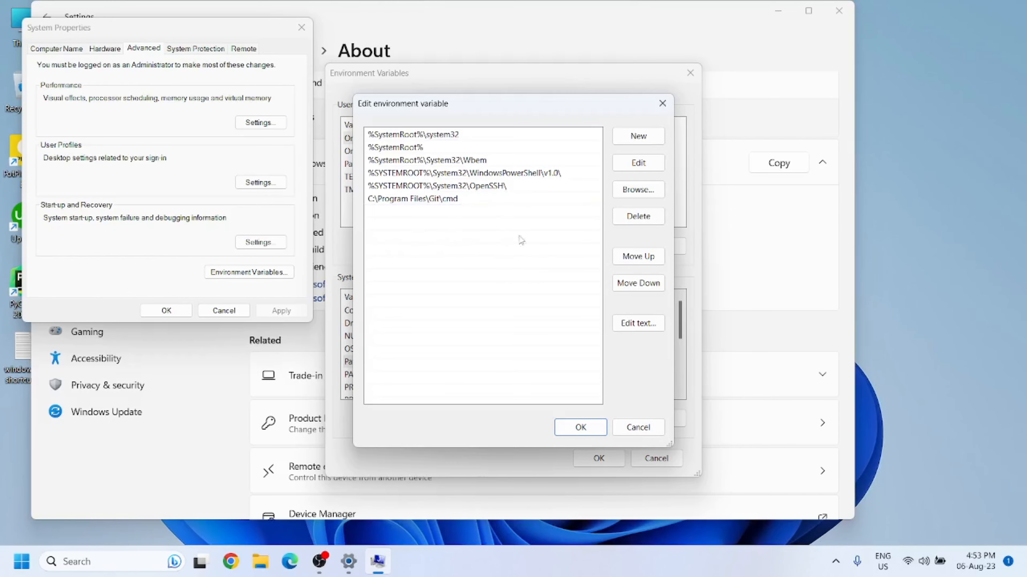
Browse in File Explorer to C:\Program Files\MySQL\MySQL Server 8.0\bin and copy the folder's full path.
{"action": "left_click", "coordinate": [268, 563]}
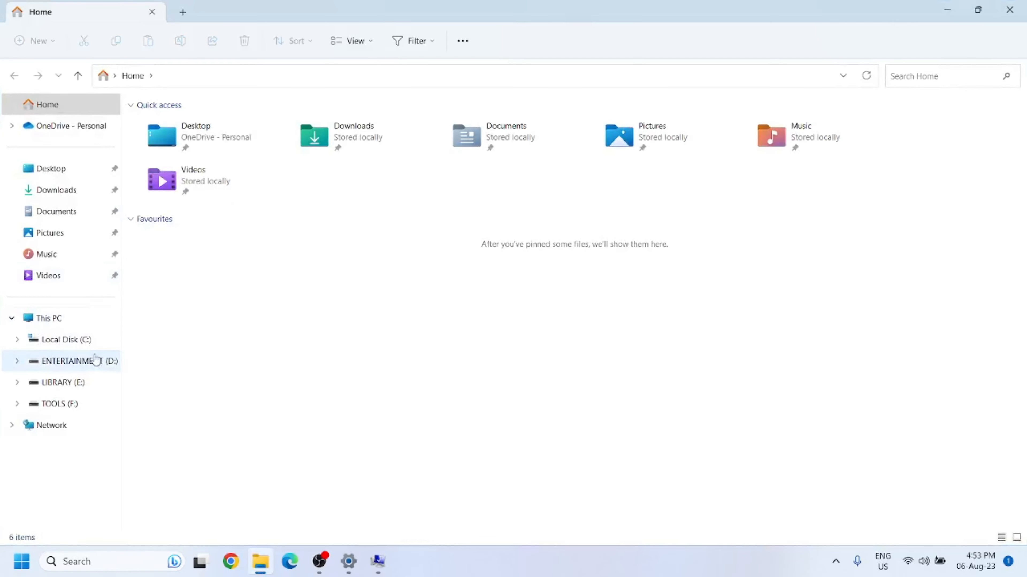
{"action": "left_click", "coordinate": [77, 340]}
{"action": "double_click", "coordinate": [560, 169]}
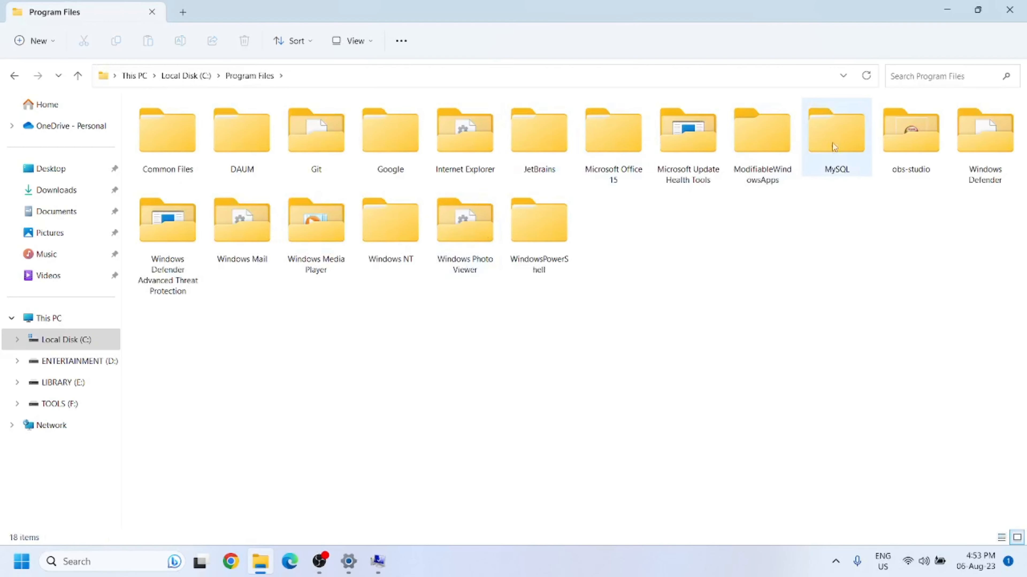
{"action": "double_click", "coordinate": [834, 133]}
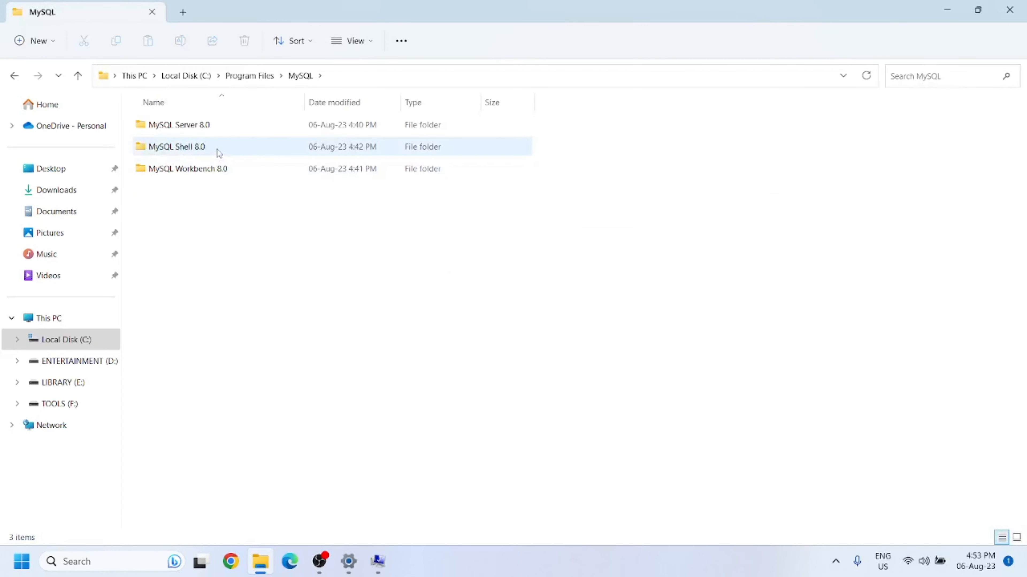
{"action": "double_click", "coordinate": [216, 128]}
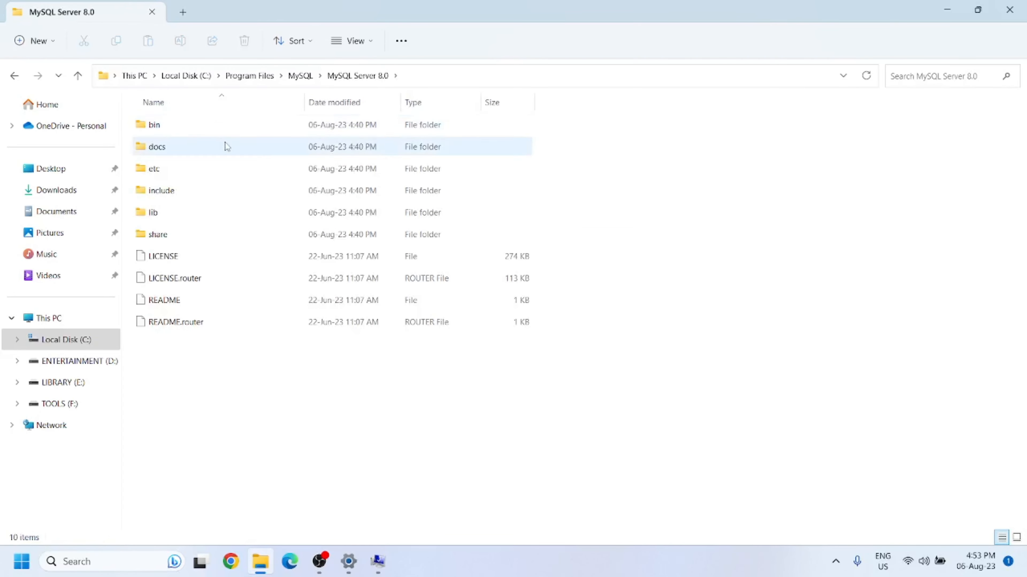
{"action": "double_click", "coordinate": [205, 127]}
{"action": "left_click", "coordinate": [461, 75]}
{"action": "key", "text": "ctrl+c"}
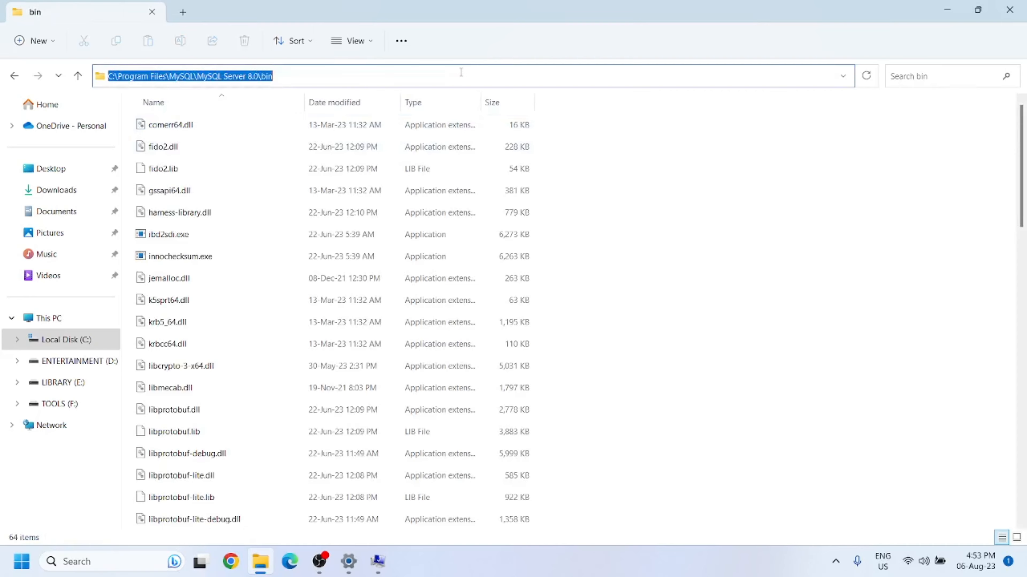
Add C:\Program Files\MySQL\MySQL Server 8.0\bin as a new entry in the system Path variable and save the system properties.
{"action": "left_click", "coordinate": [378, 561]}
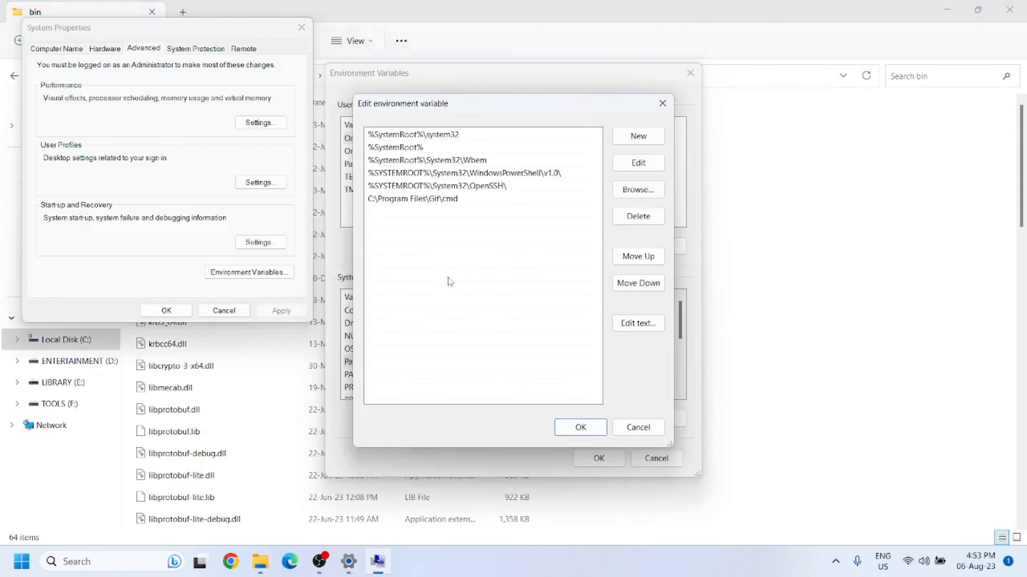
{"action": "left_click", "coordinate": [633, 139]}
{"action": "key", "text": "ctrl+v"}
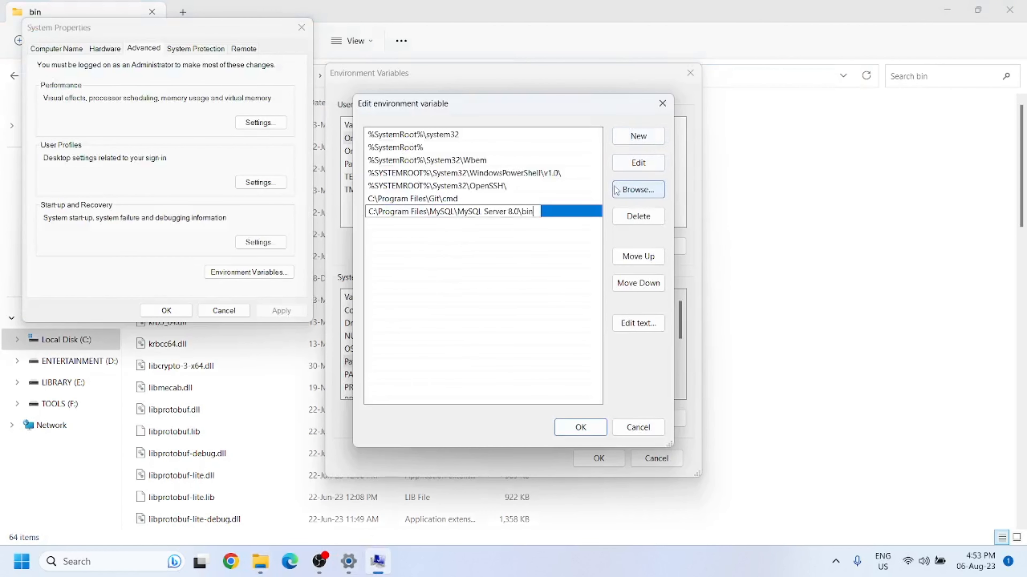
{"action": "key", "text": "Return"}
{"action": "left_click", "coordinate": [572, 427]}
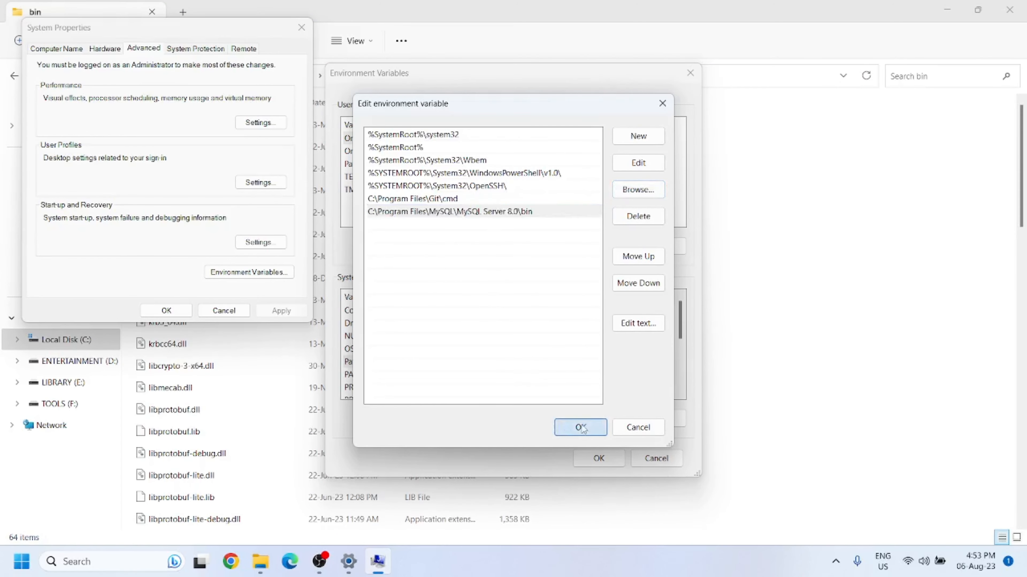
{"action": "left_click", "coordinate": [603, 457]}
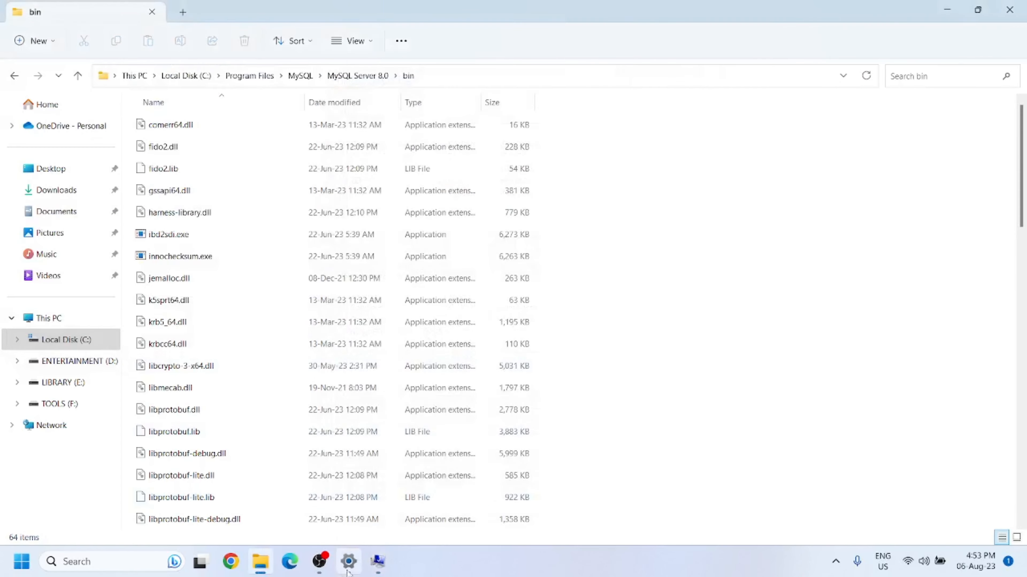
{"action": "left_click", "coordinate": [386, 563]}
{"action": "left_click", "coordinate": [179, 311]}
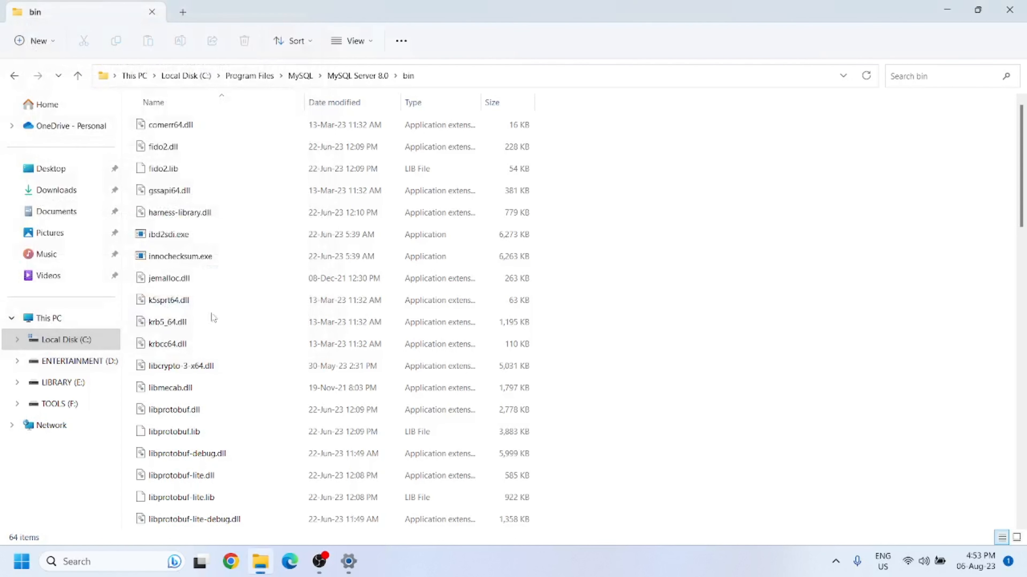
Check the MySQL version by running mysql --version in a new Command Prompt, and close the window.
{"action": "left_click", "coordinate": [133, 561]}
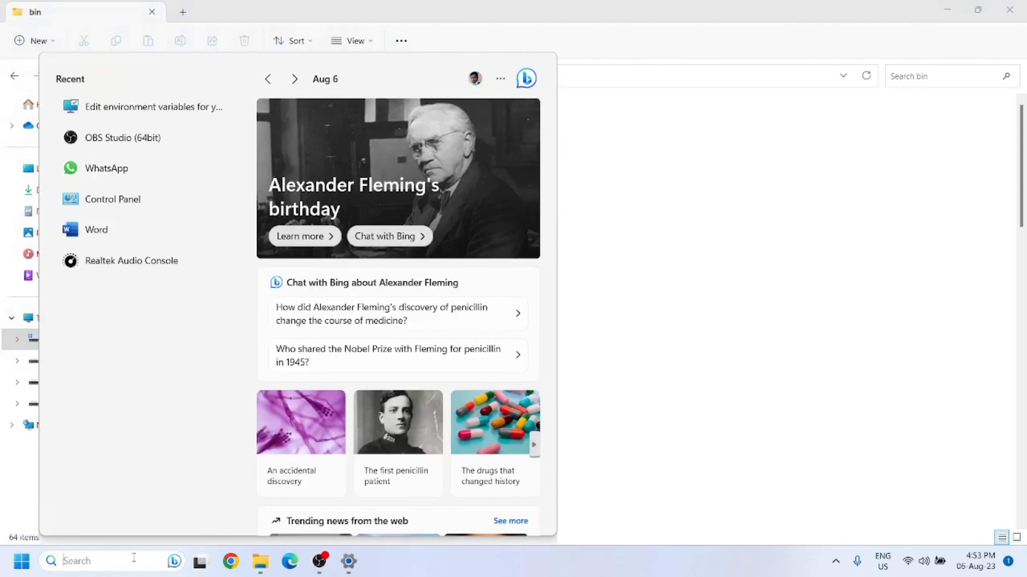
{"action": "type", "text": "cmd"}
{"action": "key", "text": "Return"}
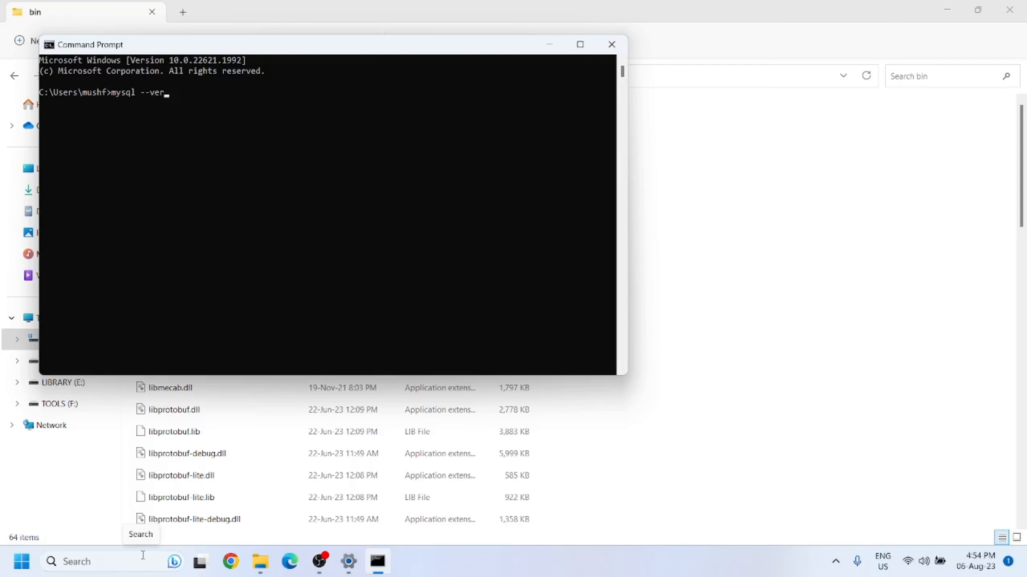
{"action": "key", "text": "Return"}
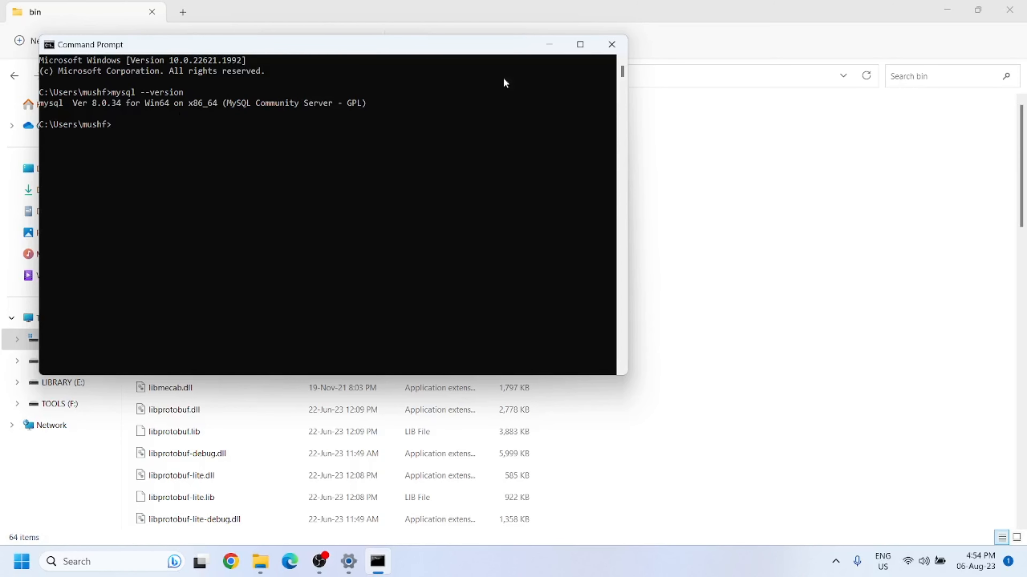
{"action": "left_click", "coordinate": [602, 48]}
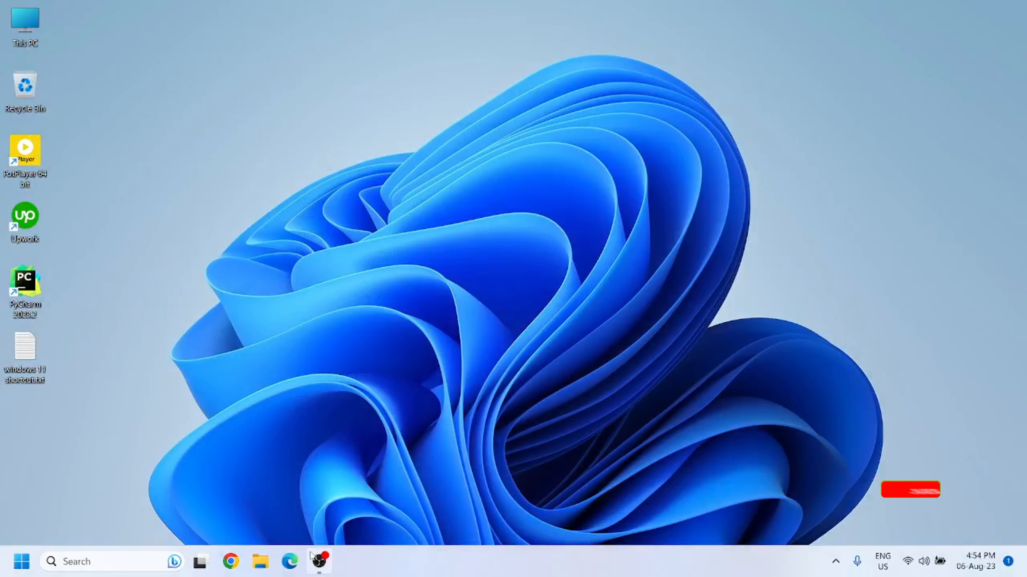
Launch PyCharm 2023.2 from the desktop.
{"action": "mouse_move", "coordinate": [322, 561]}
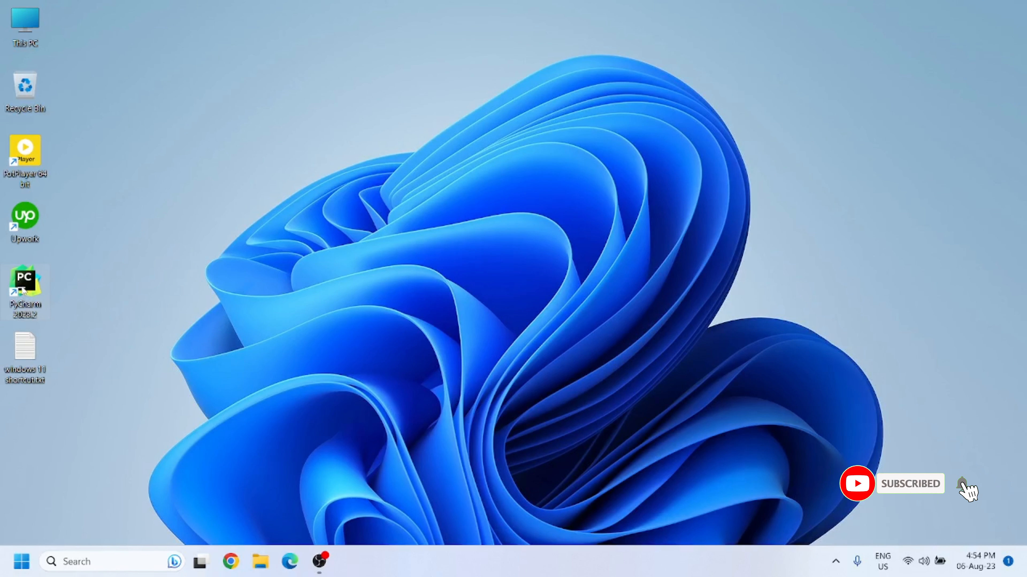
{"action": "left_click", "coordinate": [320, 321]}
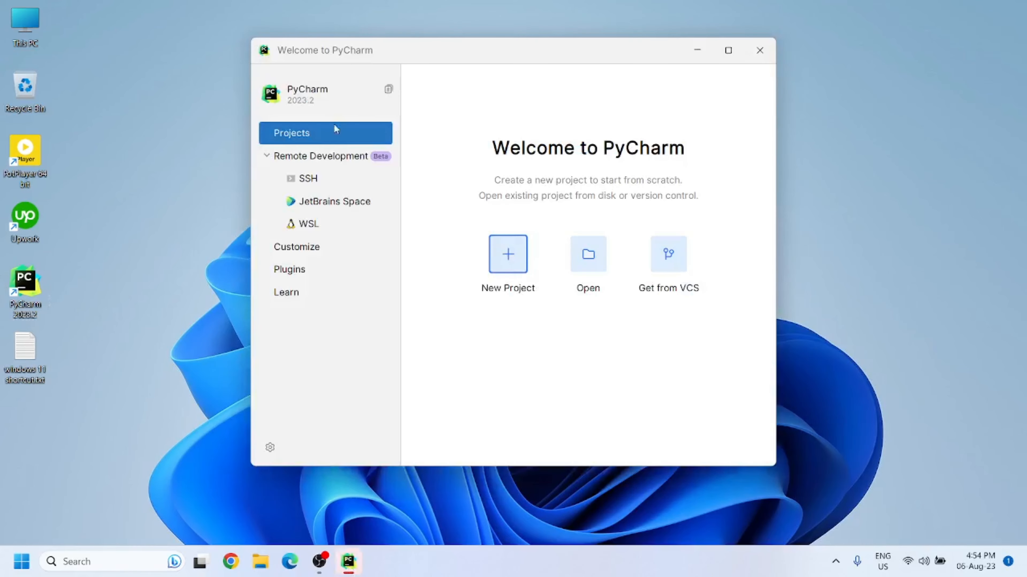
Create a Django project at D:\new_project with a new Virtualenv environment, and cancel the Python 3.9 installation.
{"action": "left_click", "coordinate": [515, 262]}
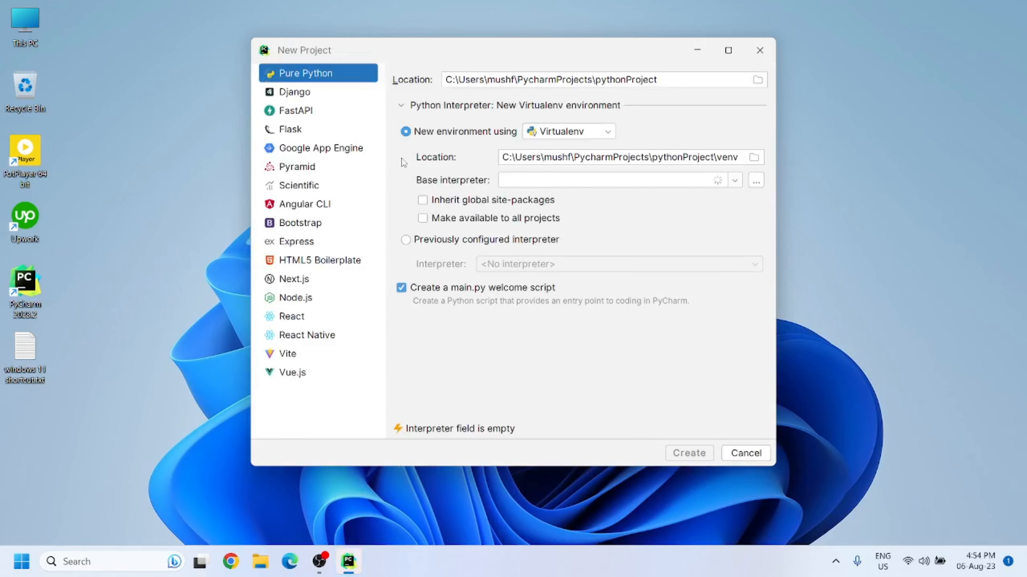
{"action": "left_click", "coordinate": [310, 95]}
{"action": "left_click", "coordinate": [682, 76]}
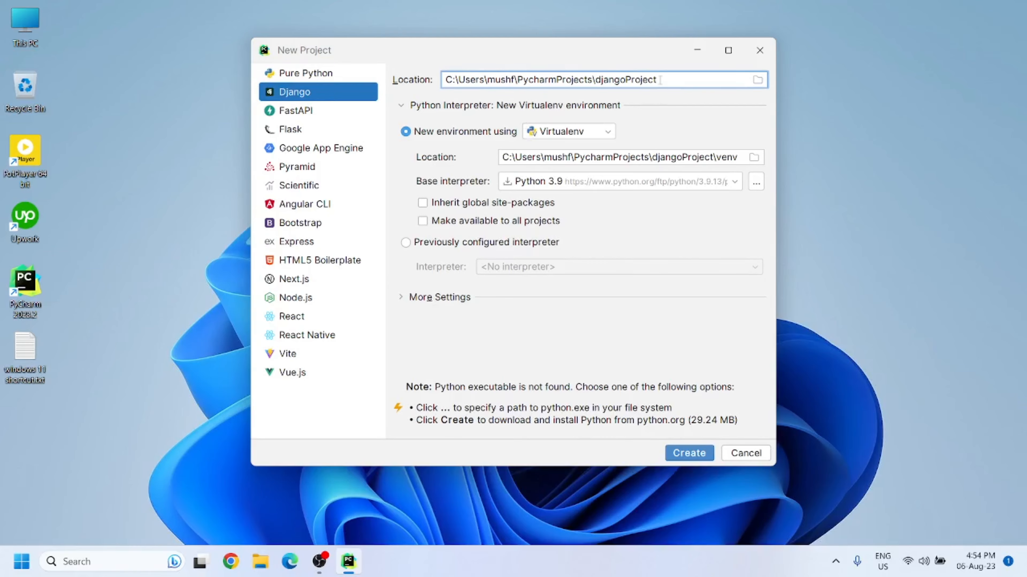
{"action": "left_click", "coordinate": [758, 80]}
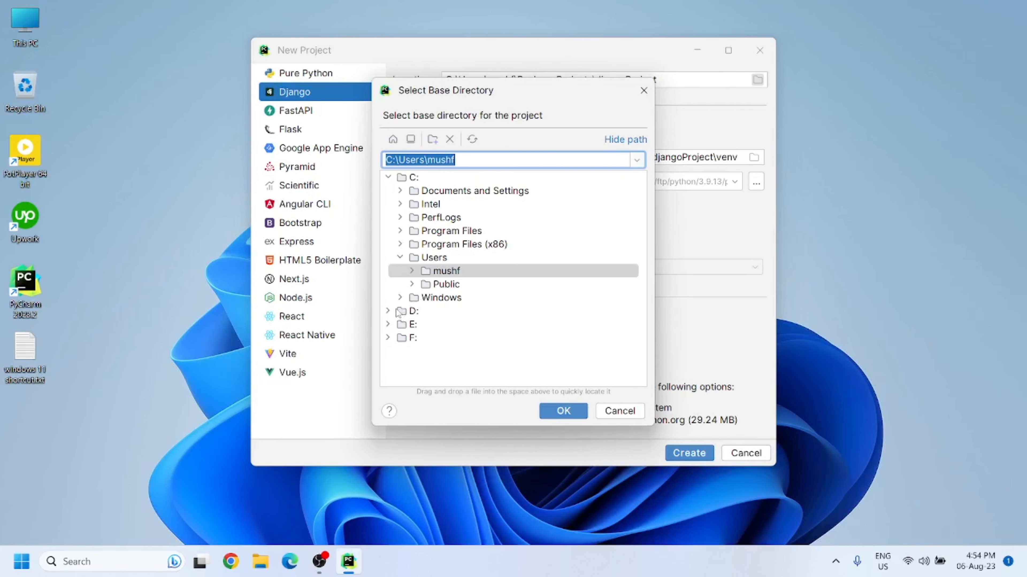
{"action": "left_click", "coordinate": [412, 312]}
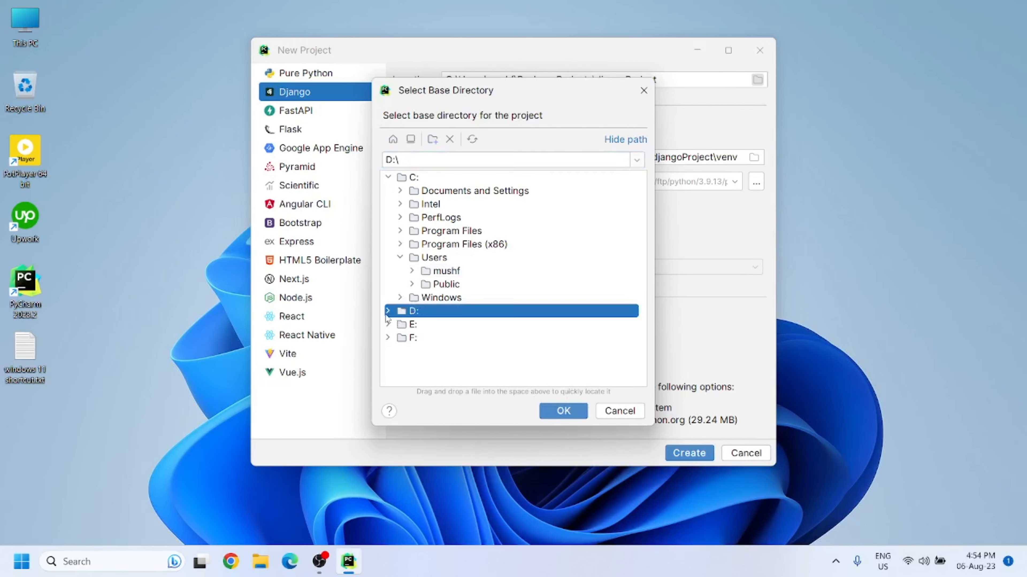
{"action": "left_click", "coordinate": [550, 416]}
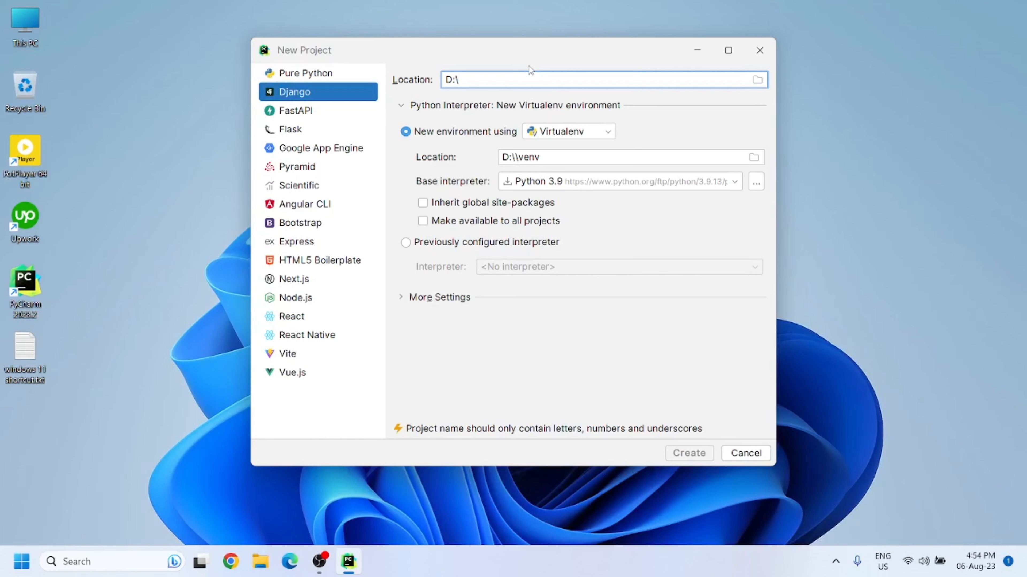
{"action": "type", "text": "ne"}
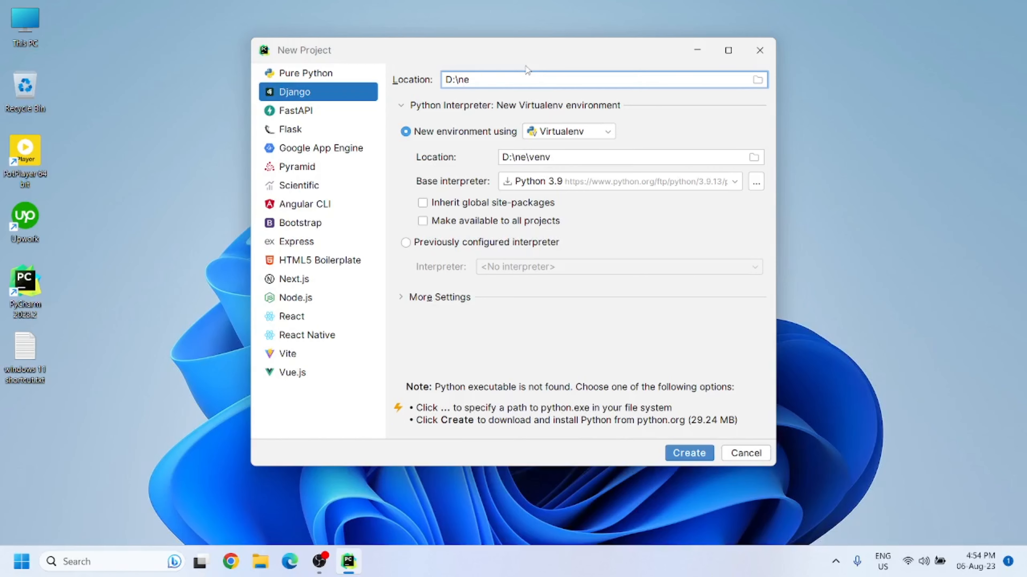
{"action": "type", "text": "w_project"}
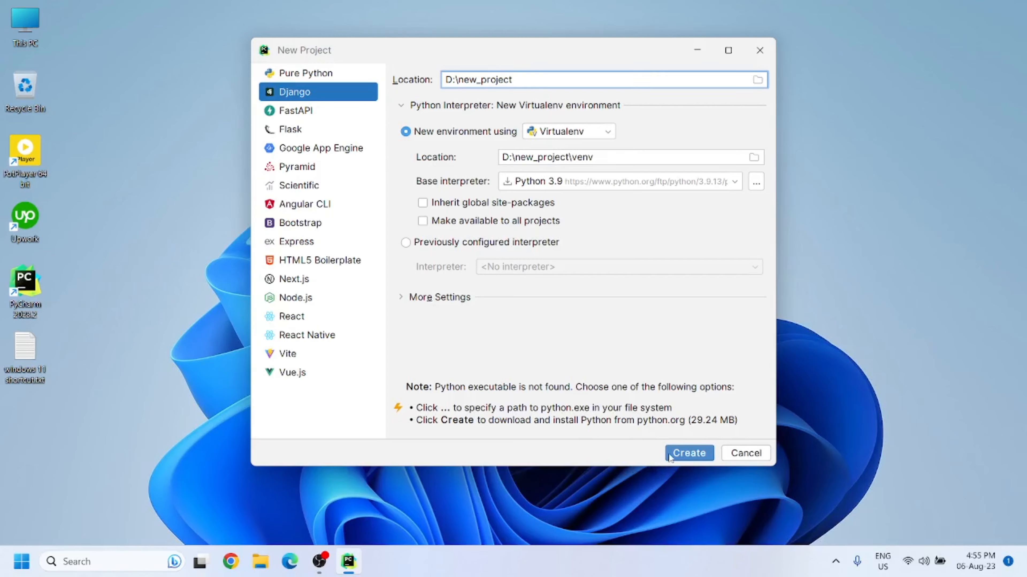
{"action": "left_click", "coordinate": [689, 453]}
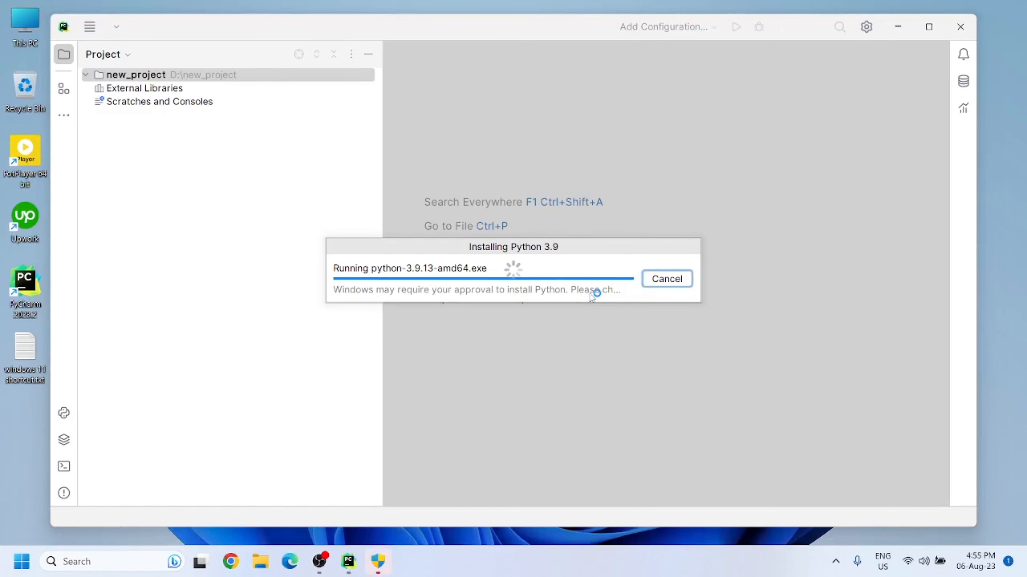
{"action": "left_click", "coordinate": [657, 283]}
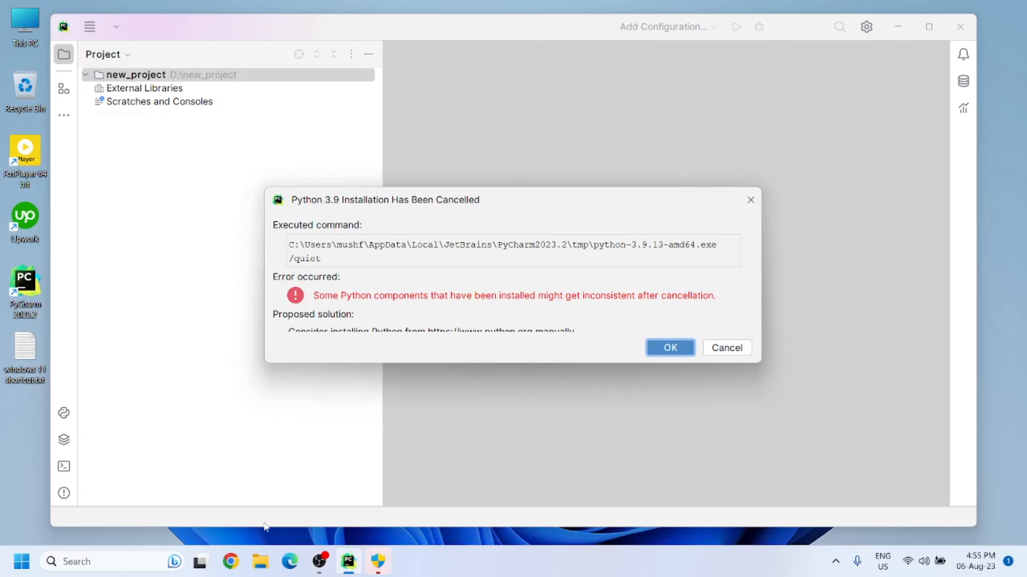
Switch to Chrome, search Google for python, and open the all-releases downloads page on python.org.
{"action": "left_click", "coordinate": [230, 562]}
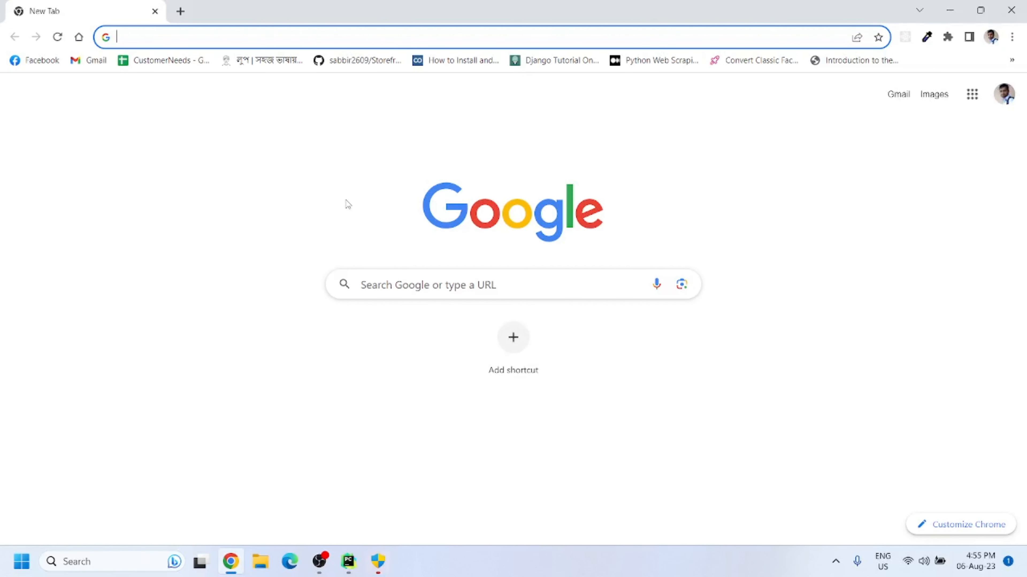
{"action": "type", "text": "pyt"}
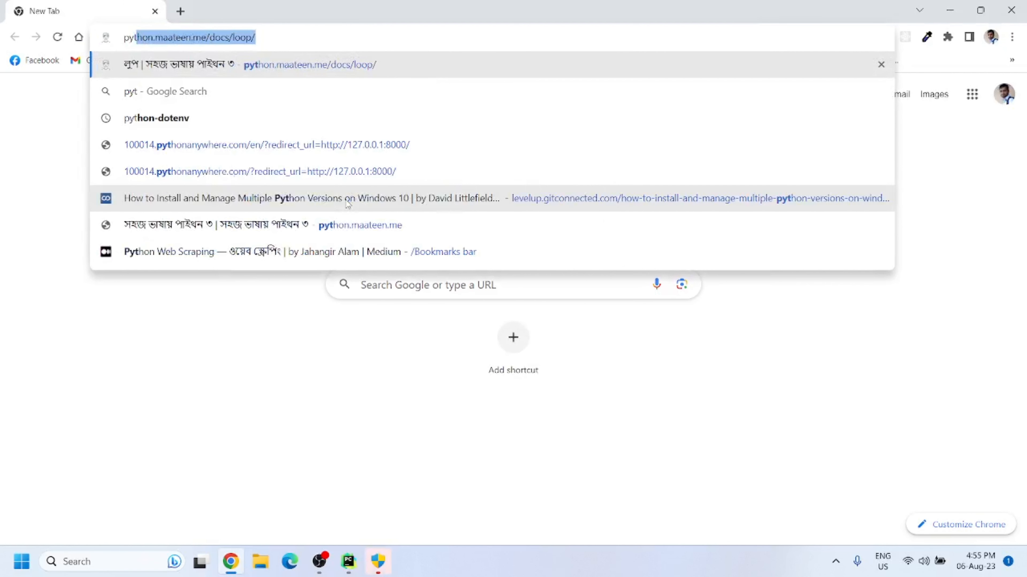
{"action": "type", "text": "hon"}
{"action": "key", "text": "Return"}
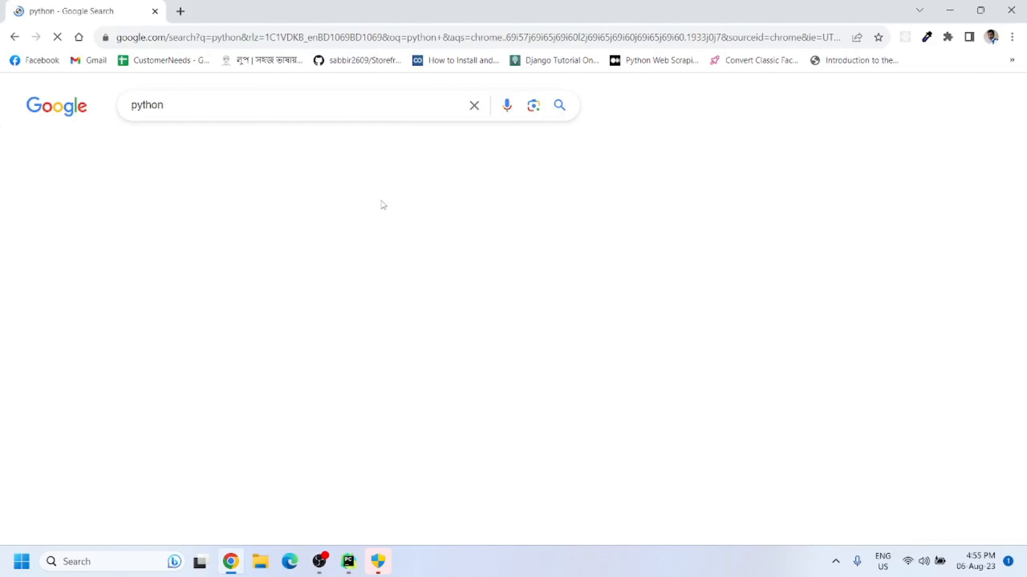
{"action": "left_click", "coordinate": [236, 242]}
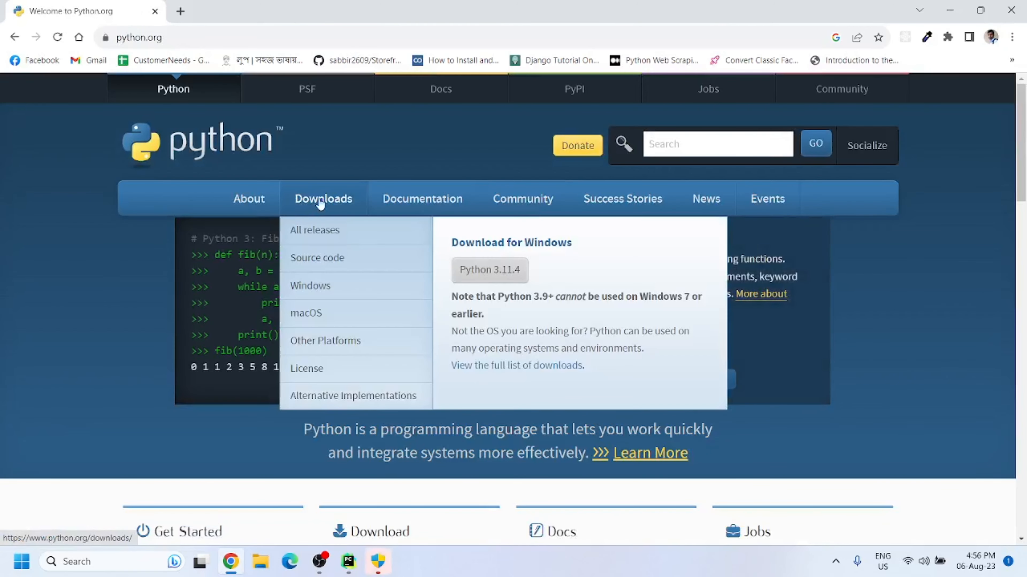
{"action": "left_click", "coordinate": [328, 200]}
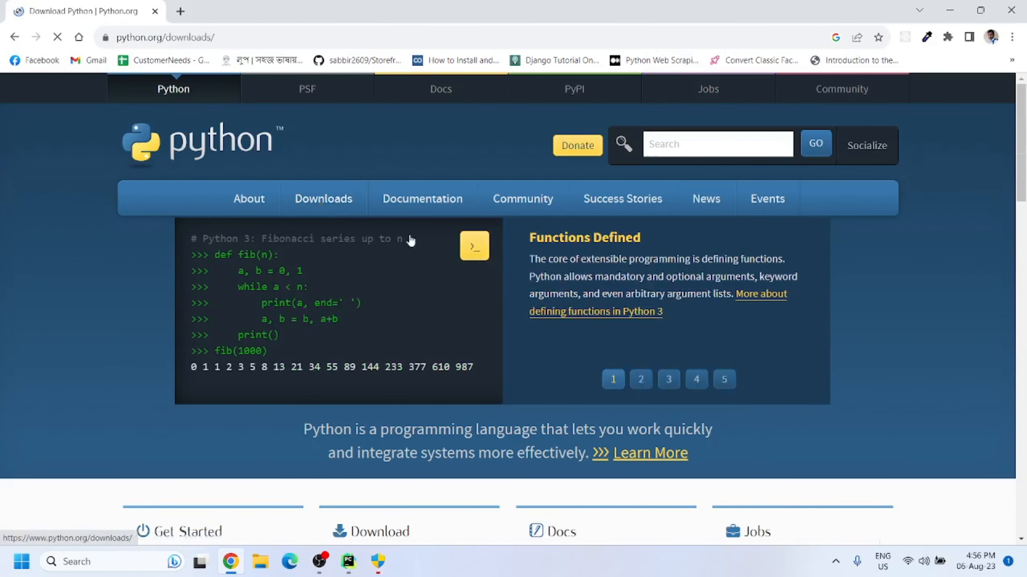
{"action": "mouse_move", "coordinate": [363, 232]}
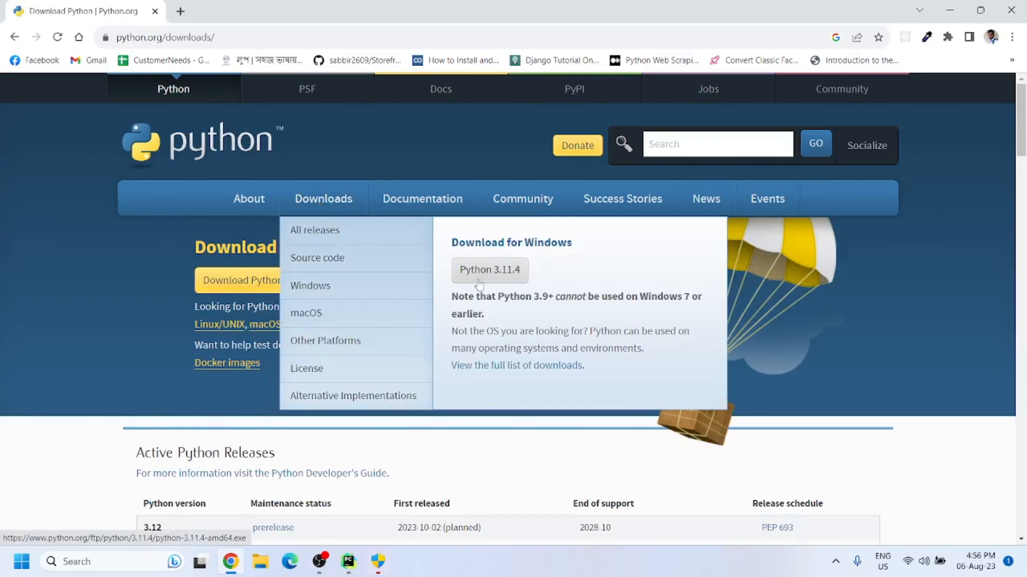
{"action": "left_click", "coordinate": [324, 239]}
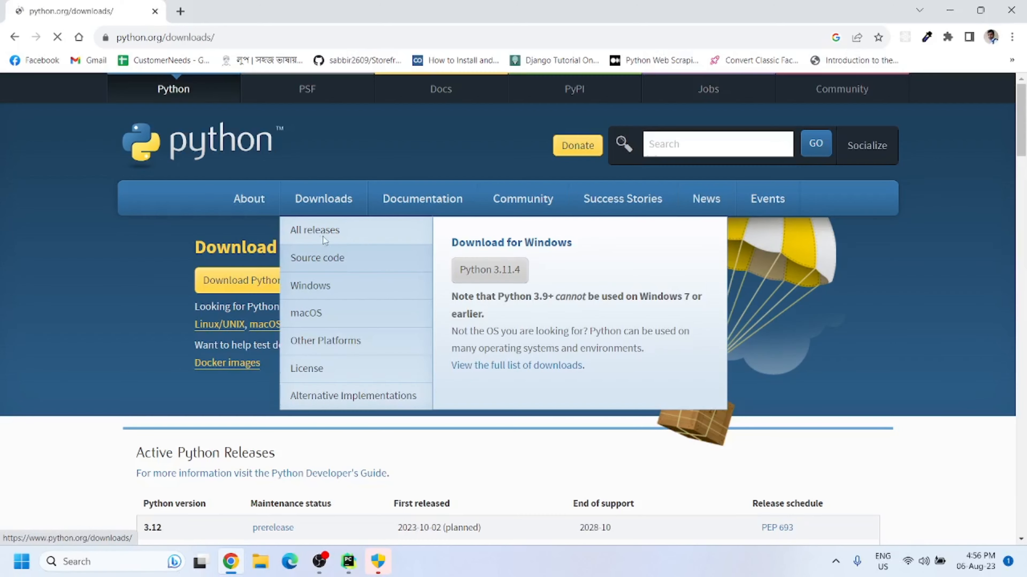
Find Python 3.10.9 in the list of specific releases and open its release page.
{"action": "scroll", "coordinate": [424, 324], "scroll_direction": "down", "scroll_amount": 3}
{"action": "scroll", "coordinate": [178, 391], "scroll_direction": "down", "scroll_amount": 1}
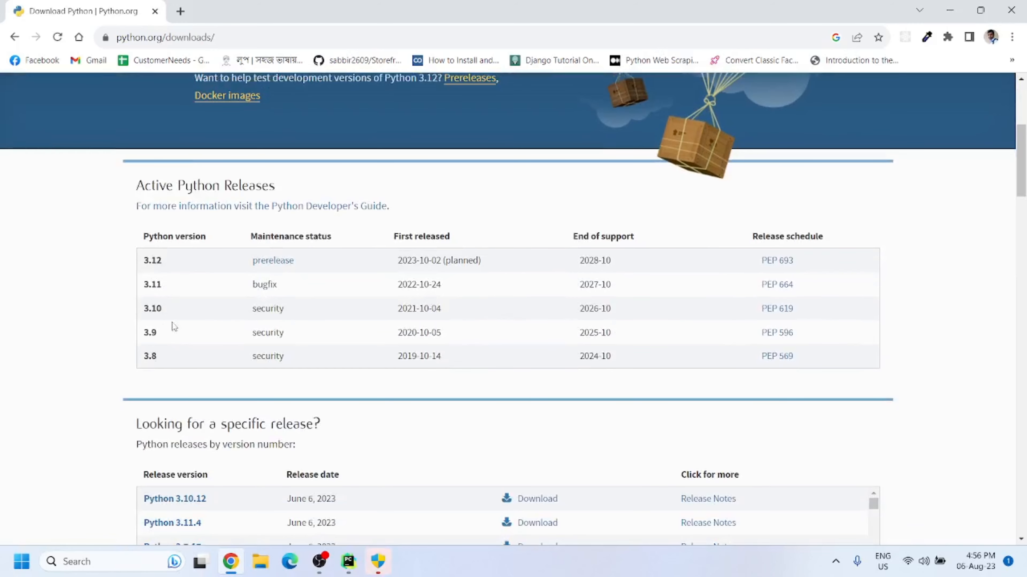
{"action": "scroll", "coordinate": [162, 320], "scroll_direction": "down", "scroll_amount": 6}
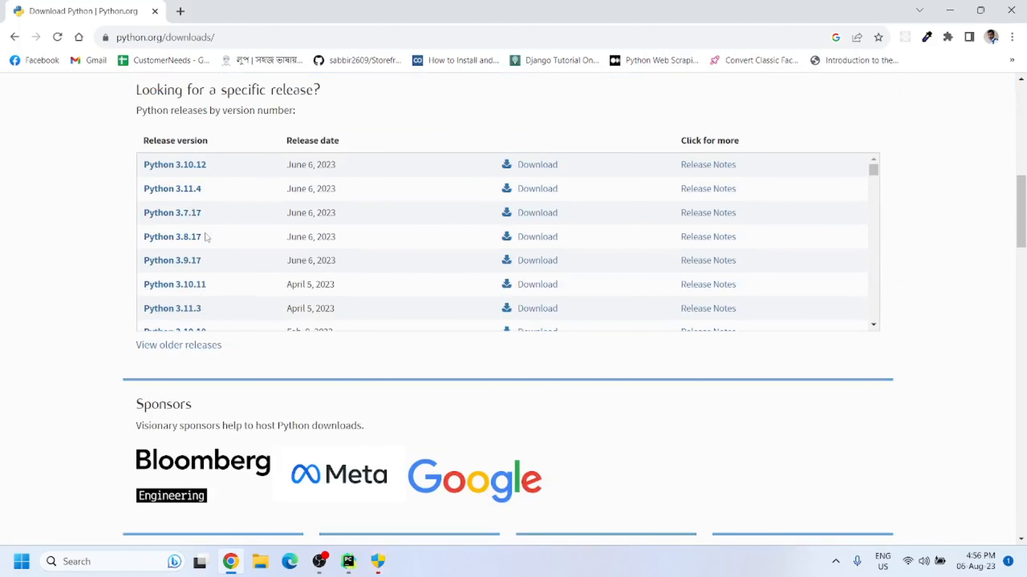
{"action": "scroll", "coordinate": [207, 236], "scroll_direction": "down", "scroll_amount": 2}
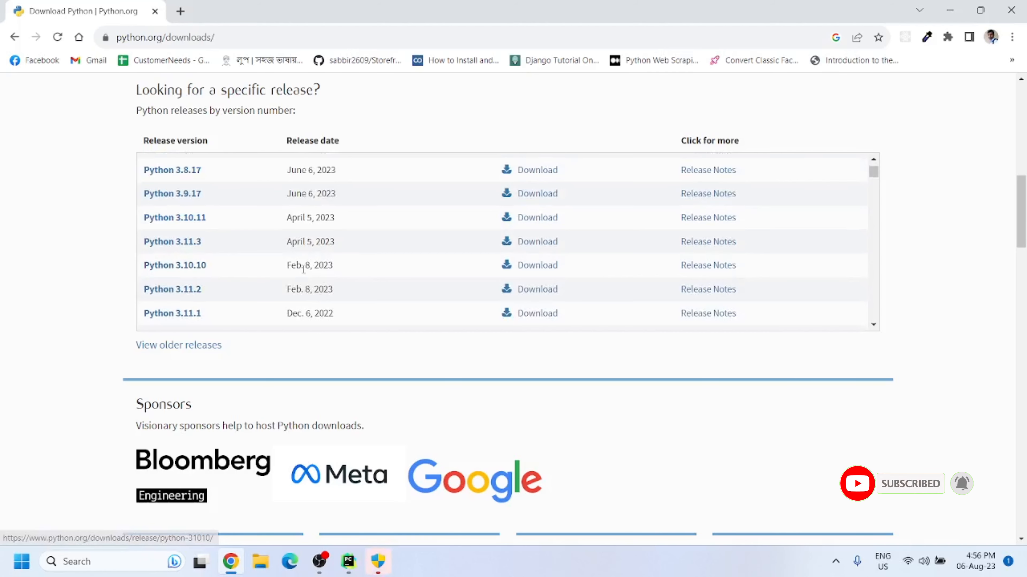
{"action": "scroll", "coordinate": [204, 273], "scroll_direction": "down", "scroll_amount": 3}
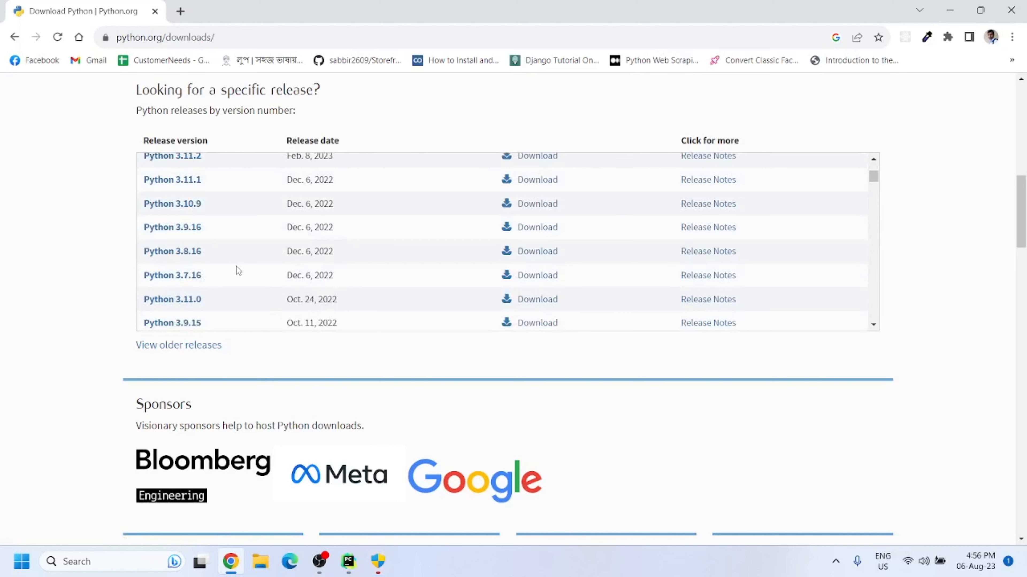
{"action": "left_click", "coordinate": [192, 204]}
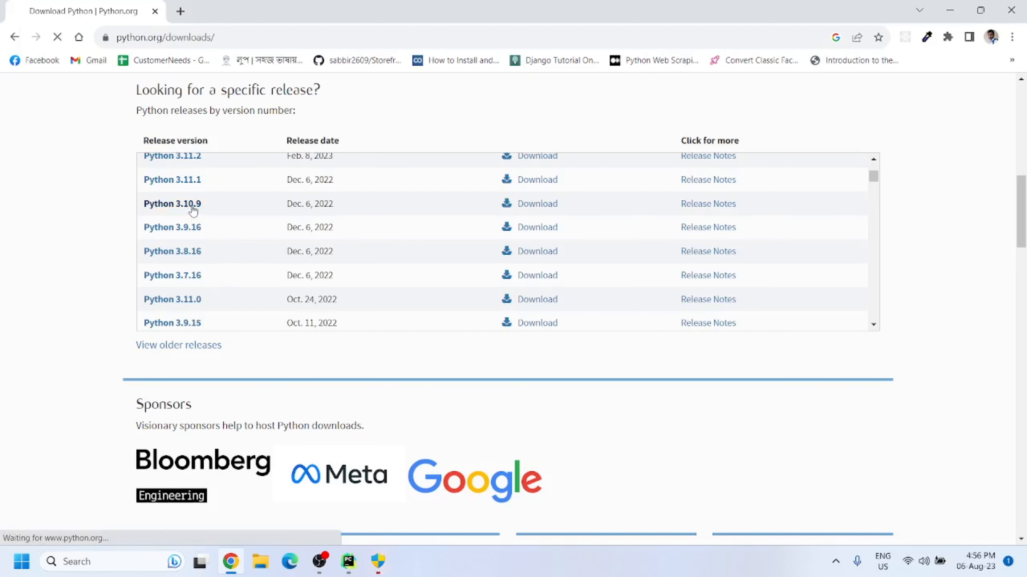
Download the 64-bit Windows installer from the Python 3.10.9 files table, and cancel the duplicate download.
{"action": "scroll", "coordinate": [392, 251], "scroll_direction": "down", "scroll_amount": 5}
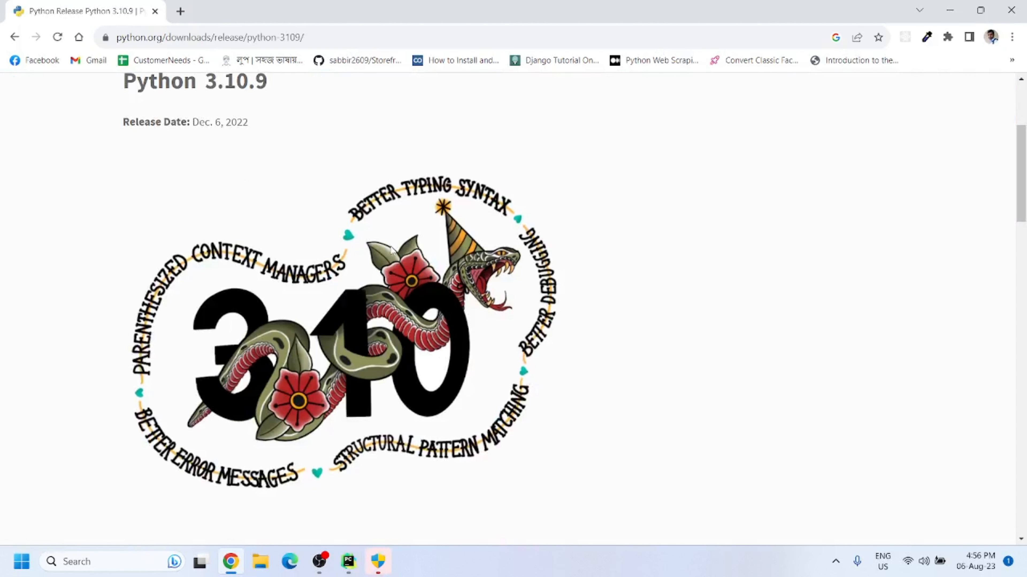
{"action": "scroll", "coordinate": [387, 251], "scroll_direction": "down", "scroll_amount": 8}
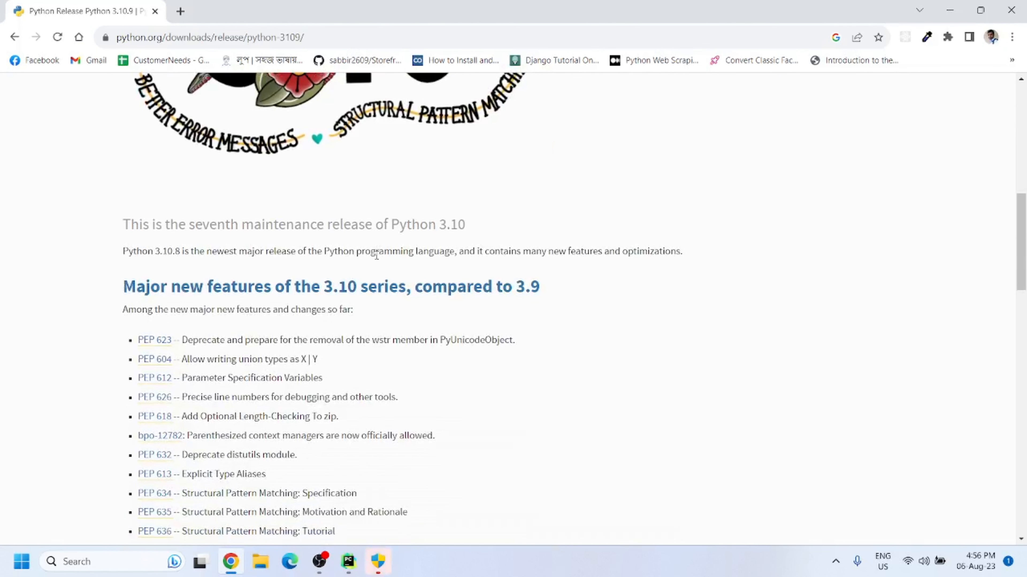
{"action": "scroll", "coordinate": [376, 251], "scroll_direction": "up", "scroll_amount": 10}
{"action": "scroll", "coordinate": [371, 258], "scroll_direction": "down", "scroll_amount": 20}
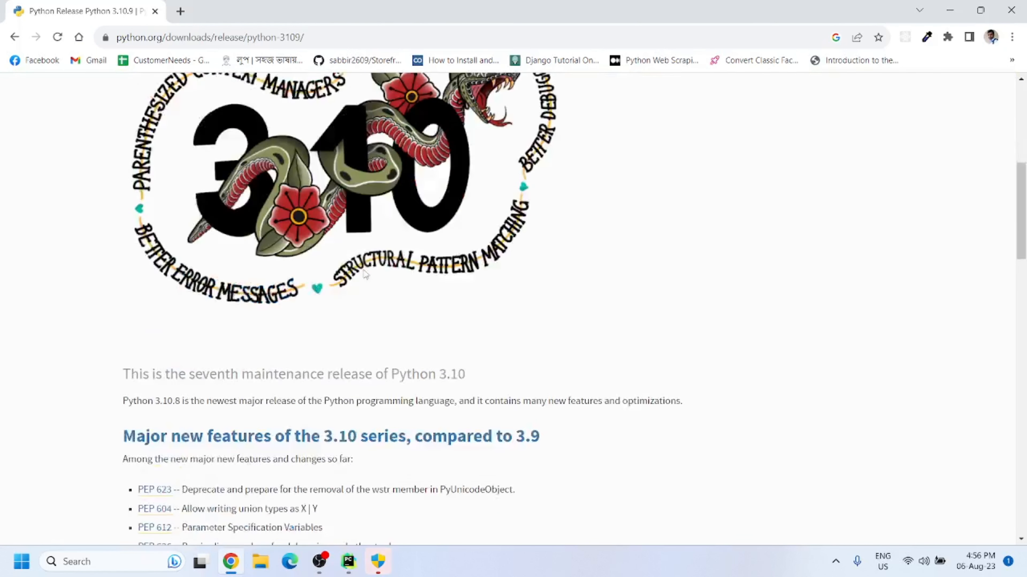
{"action": "scroll", "coordinate": [364, 268], "scroll_direction": "down", "scroll_amount": 7}
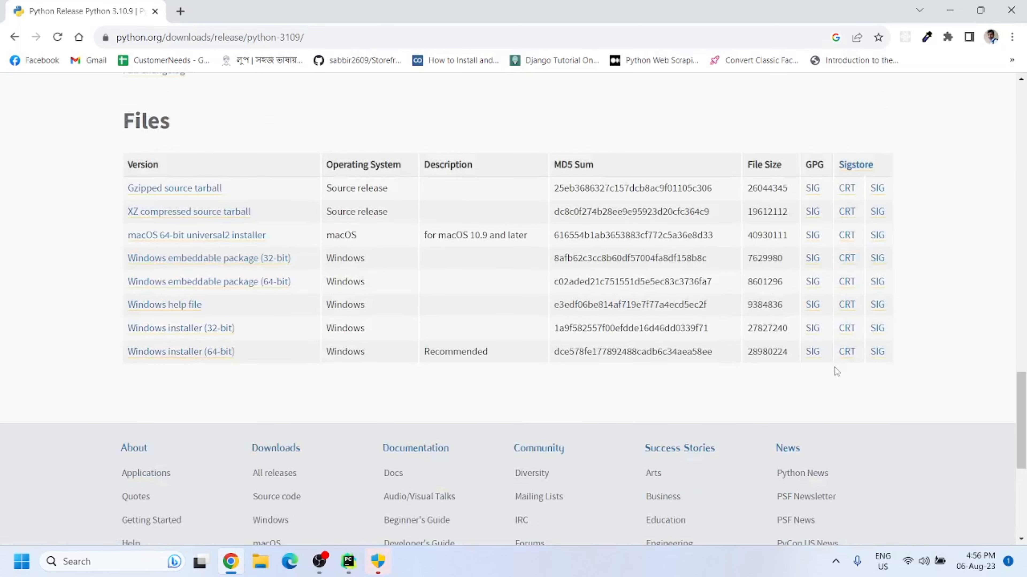
{"action": "left_click", "coordinate": [190, 352]}
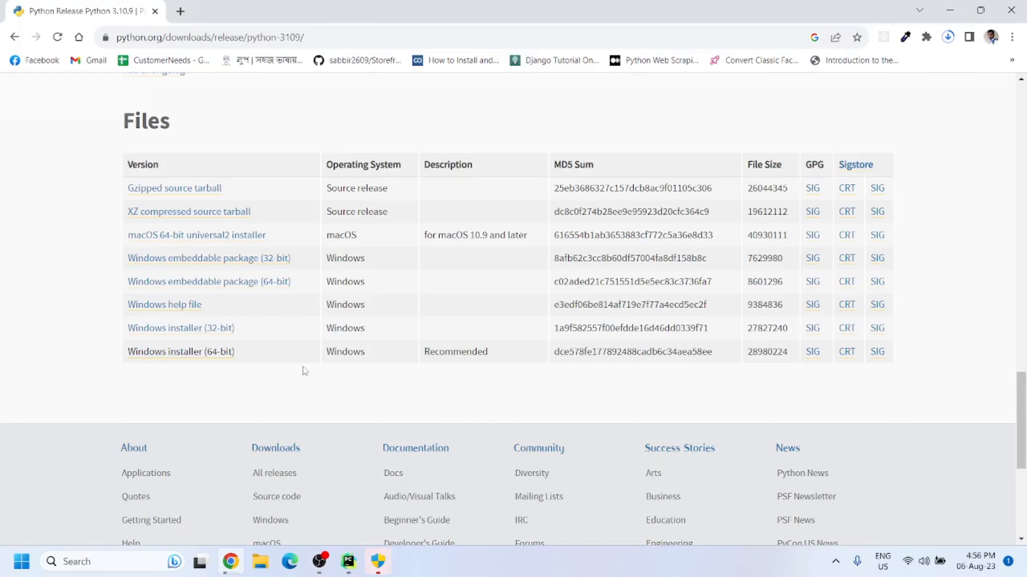
{"action": "left_click", "coordinate": [211, 358]}
{"action": "left_click", "coordinate": [948, 37]}
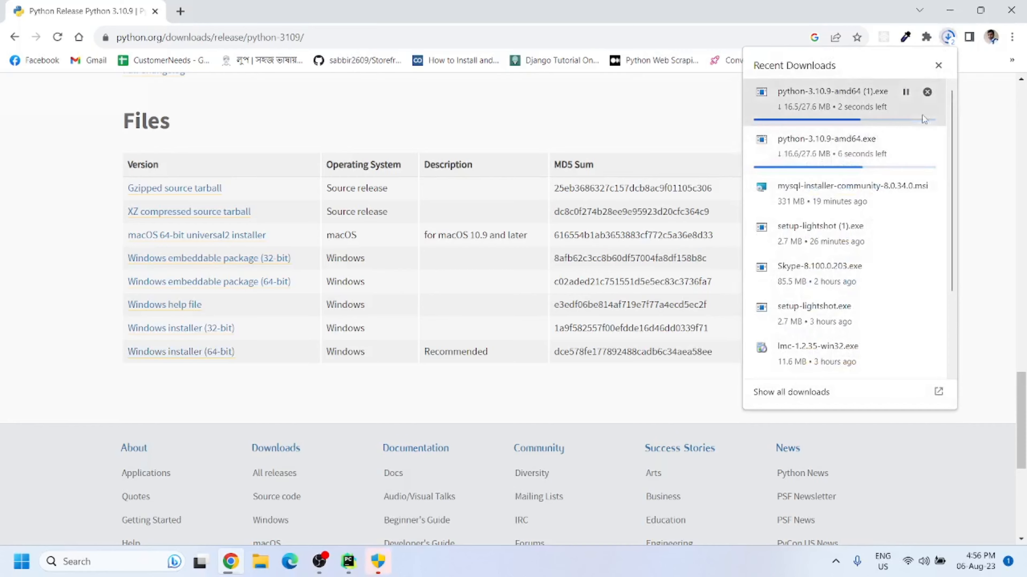
{"action": "left_click", "coordinate": [927, 93]}
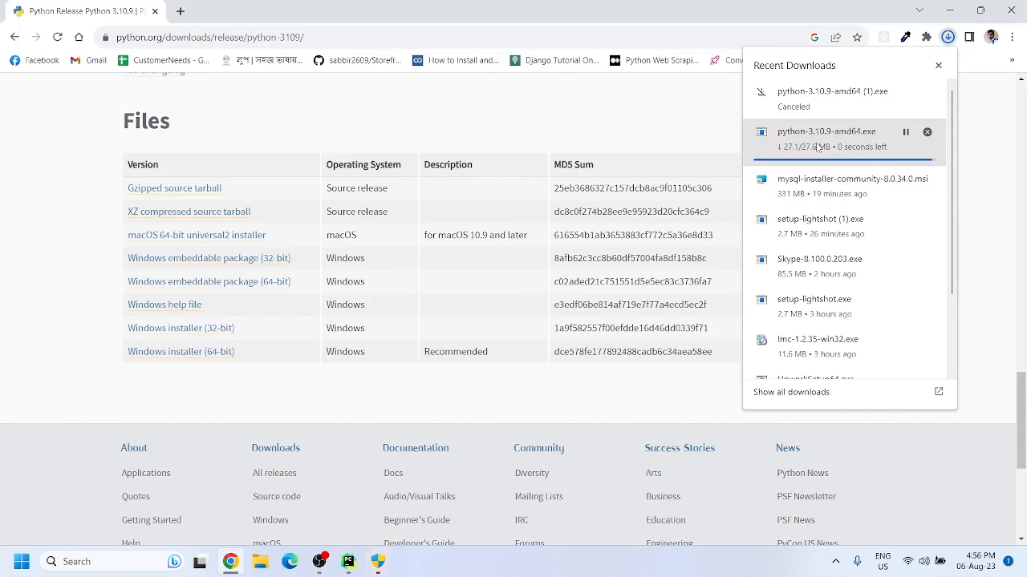
Run the downloaded Python 3.10.9 installer as a customized installation for all users, adding python.exe to PATH and keeping the default optional features.
{"action": "left_click", "coordinate": [826, 147]}
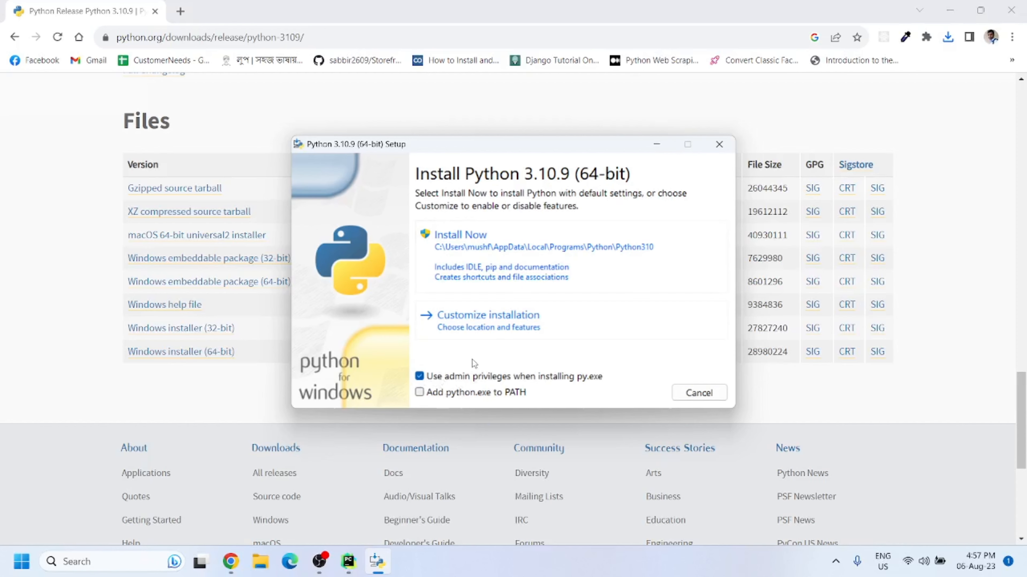
{"action": "left_click", "coordinate": [458, 394]}
{"action": "left_click", "coordinate": [486, 329]}
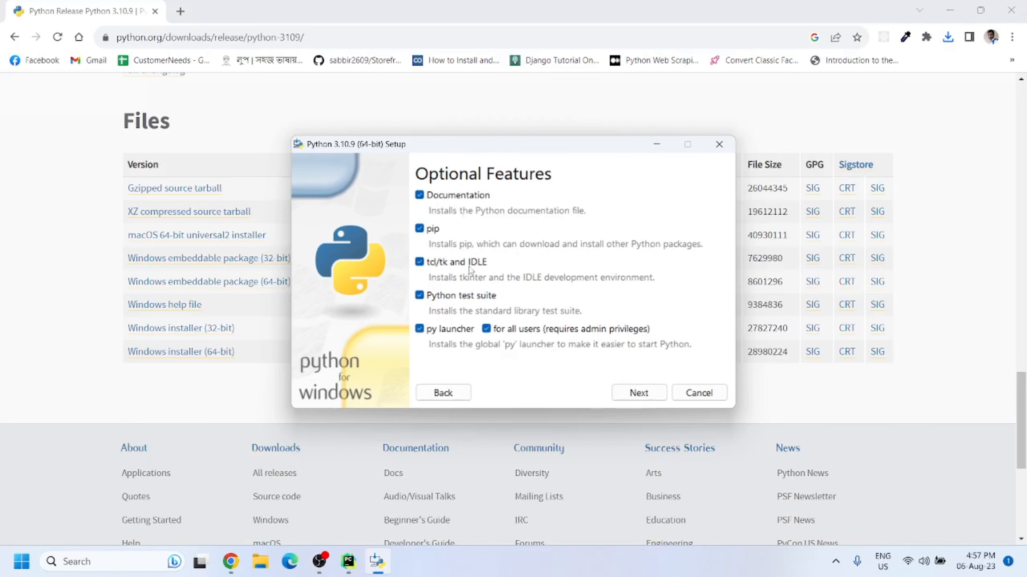
{"action": "left_click", "coordinate": [638, 393]}
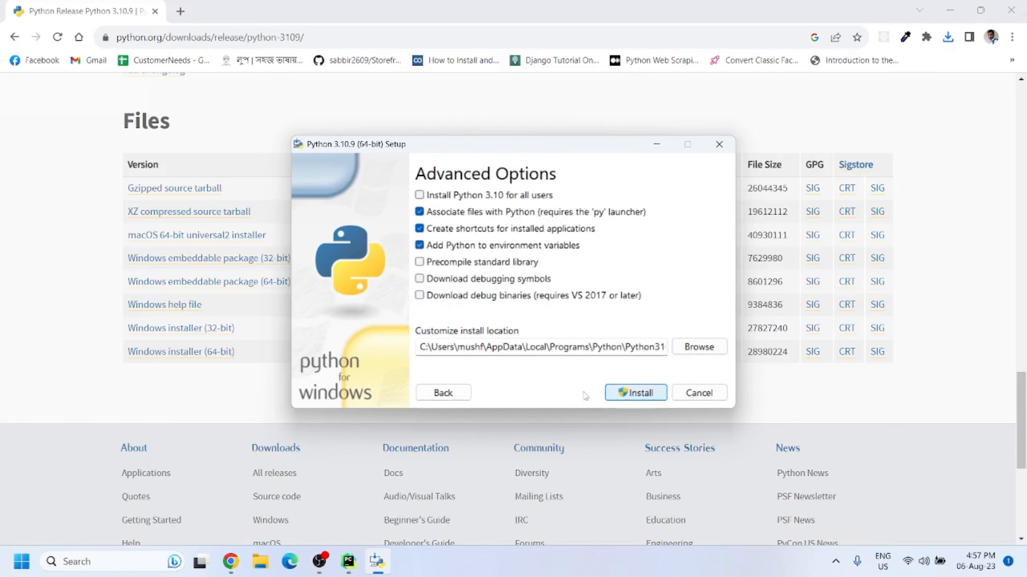
{"action": "left_click", "coordinate": [464, 196]}
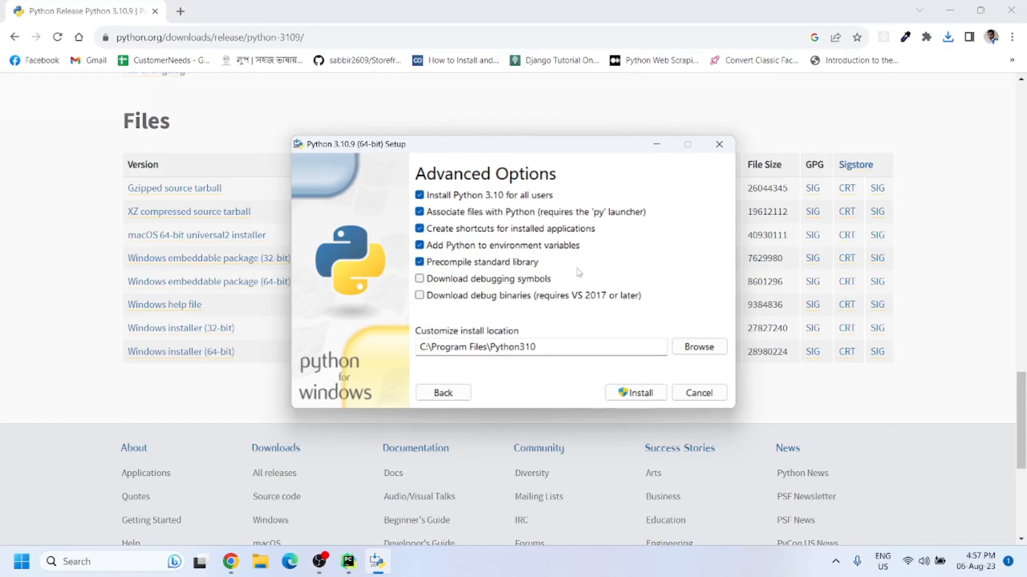
{"action": "left_click", "coordinate": [636, 393]}
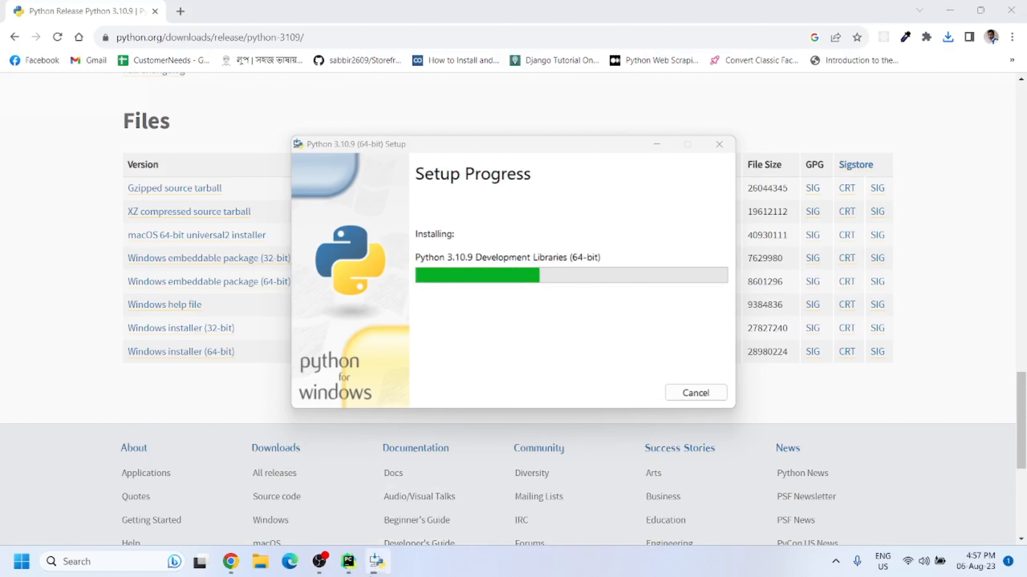
Switch back to PyCharm and dismiss the Python 3.9 cancellation and Django installation failure dialogs.
{"action": "left_click", "coordinate": [352, 568]}
{"action": "left_click", "coordinate": [726, 347]}
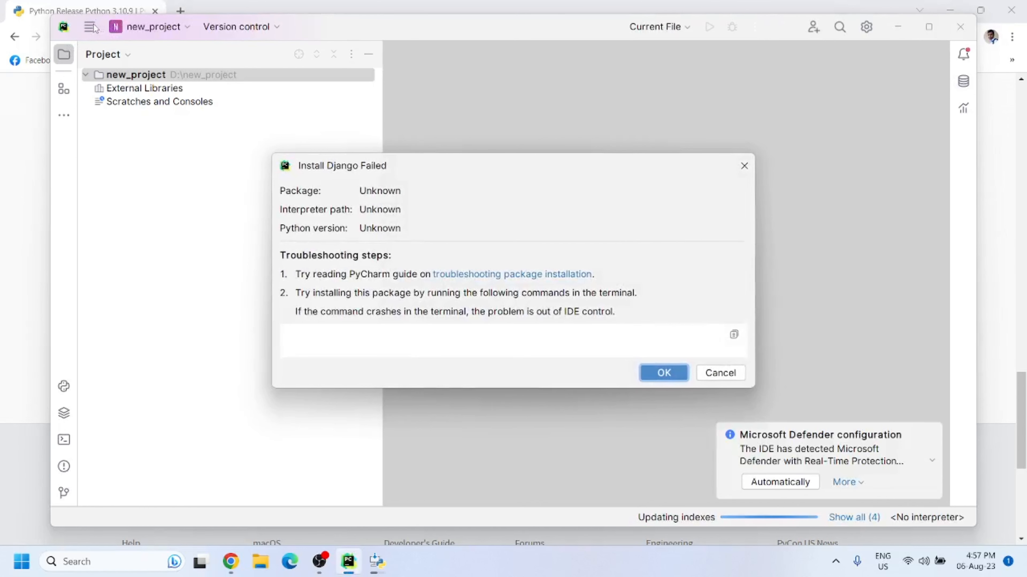
{"action": "left_click", "coordinate": [721, 372]}
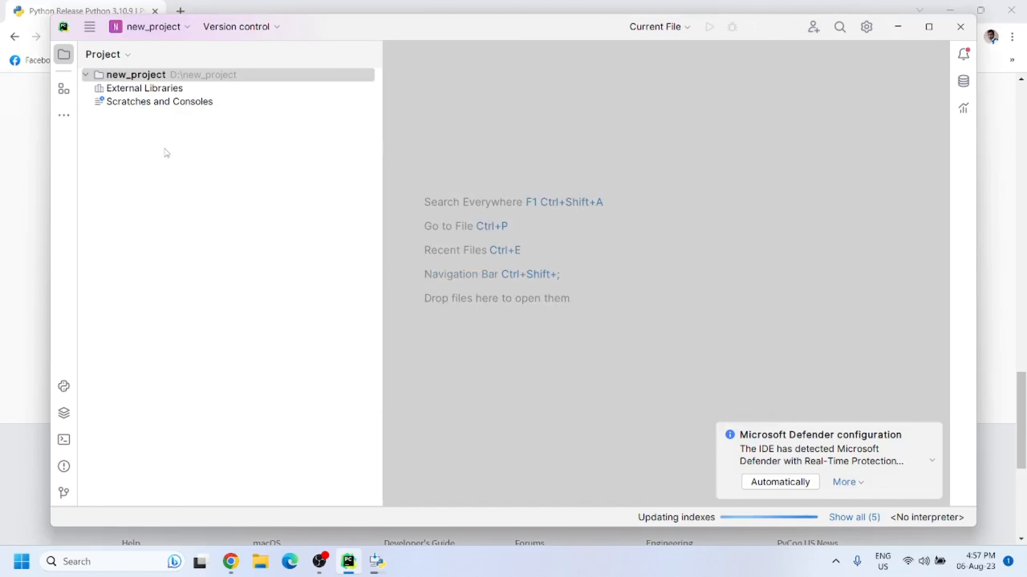
{"action": "left_click", "coordinate": [89, 26]}
{"action": "left_click", "coordinate": [91, 27]}
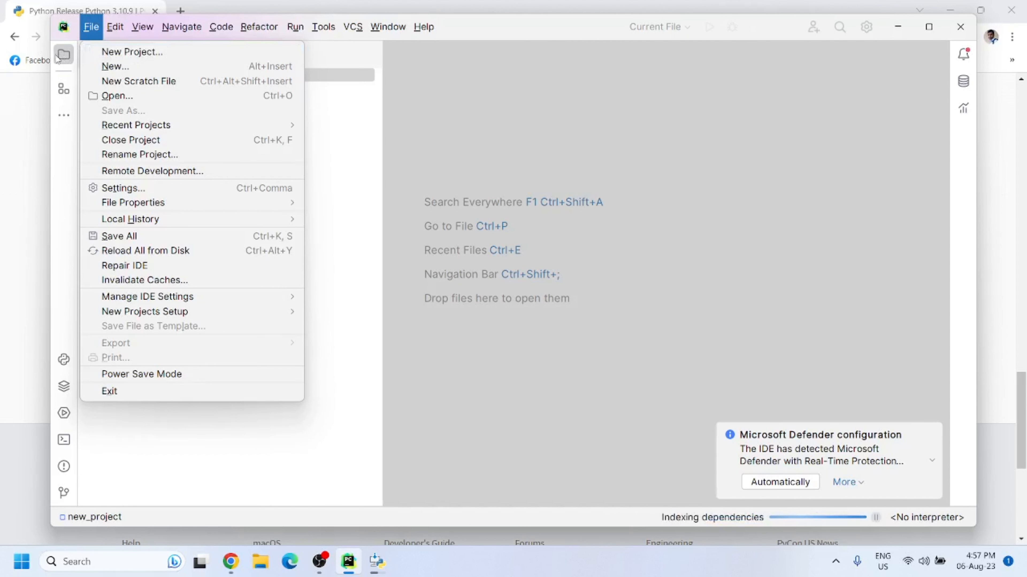
{"action": "left_click", "coordinate": [64, 91]}
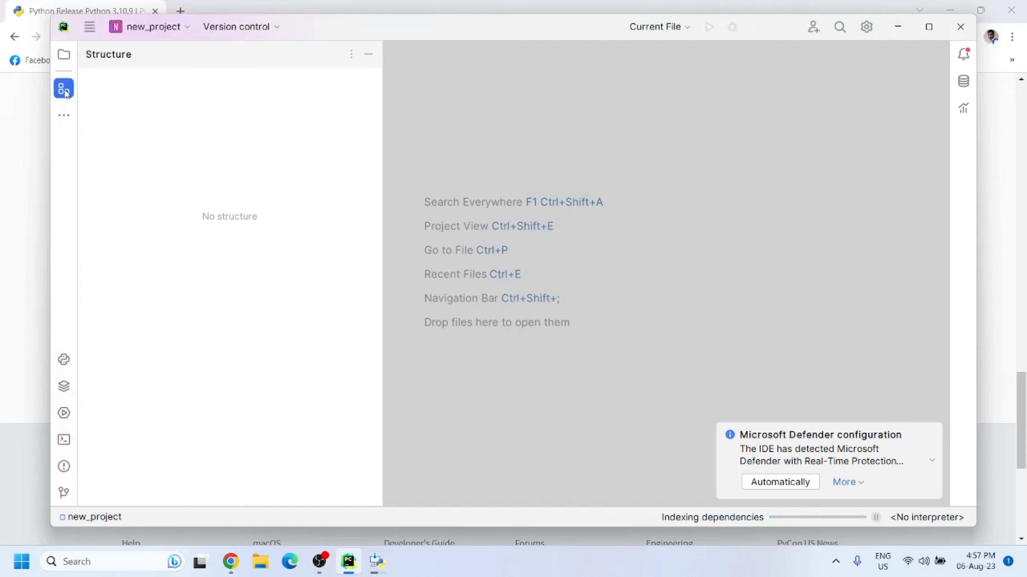
{"action": "left_click", "coordinate": [65, 89]}
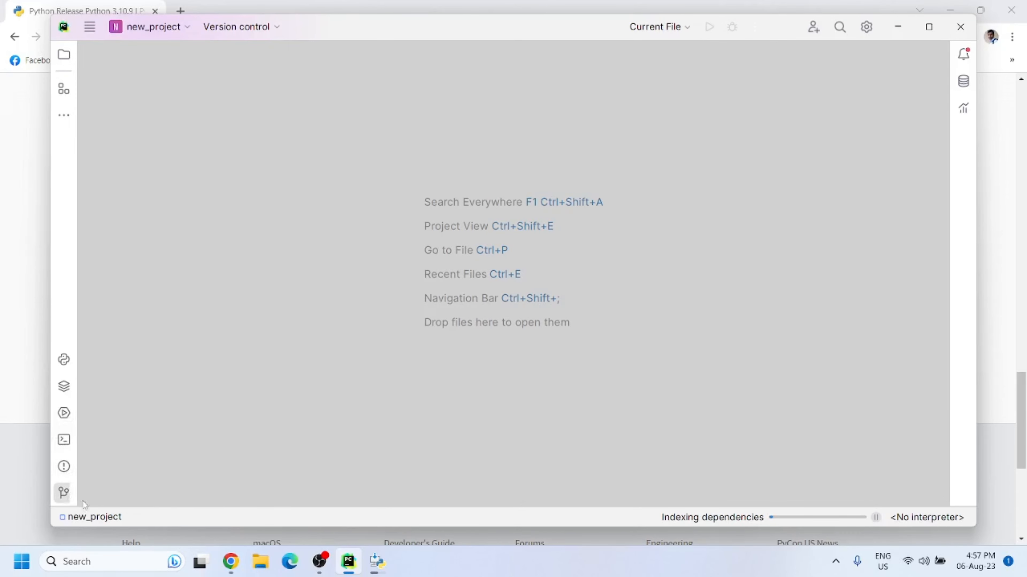
{"action": "left_click", "coordinate": [866, 27]}
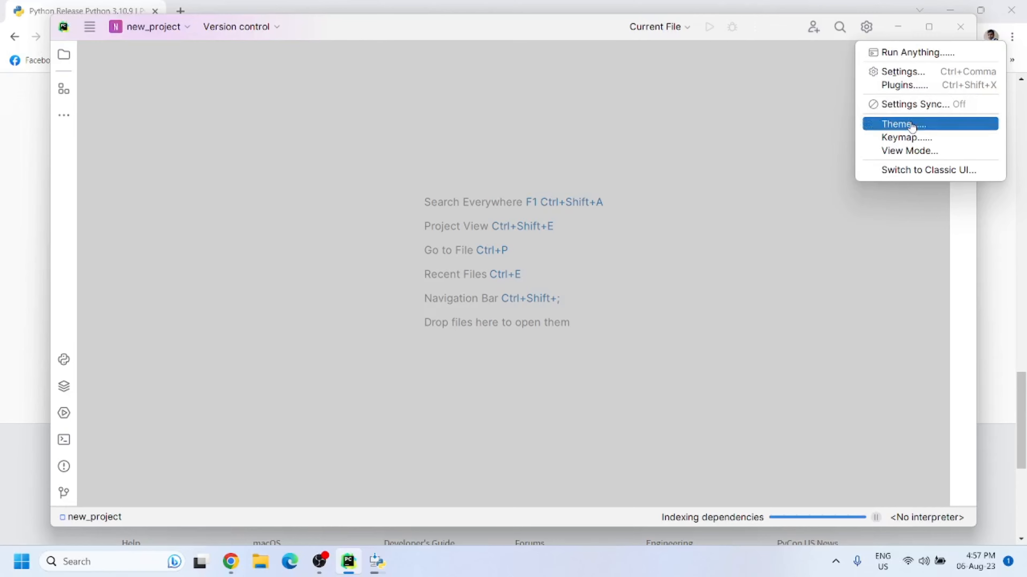
{"action": "left_click", "coordinate": [942, 154]}
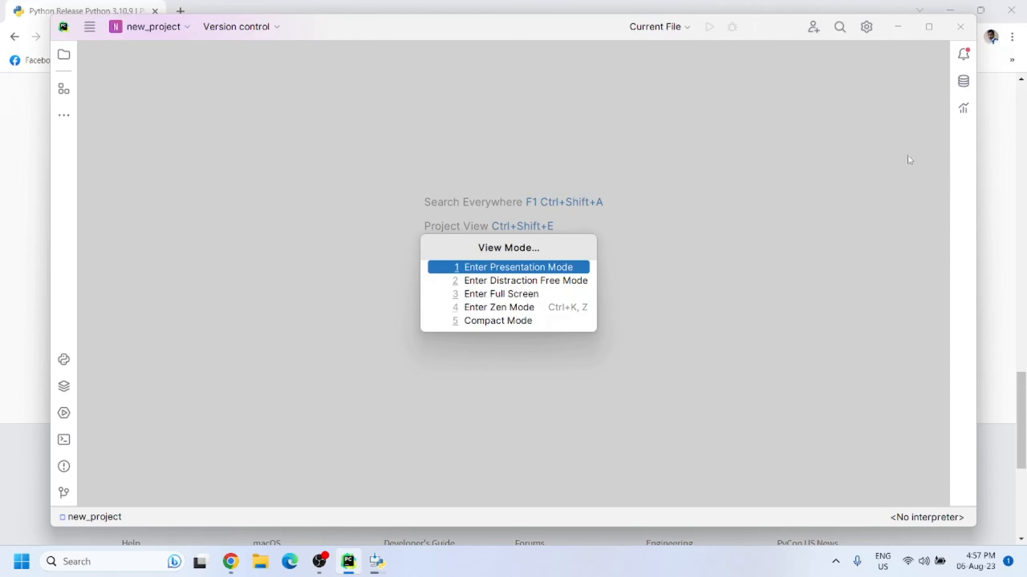
{"action": "left_click", "coordinate": [605, 259]}
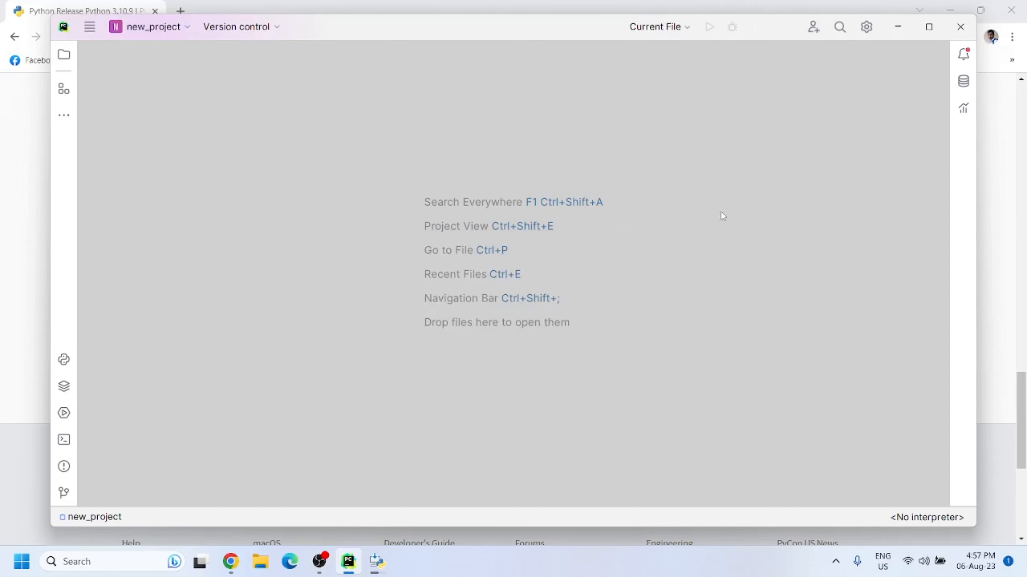
Switch the IDE to the Classic UI and restart it to apply the change.
{"action": "left_click", "coordinate": [865, 27]}
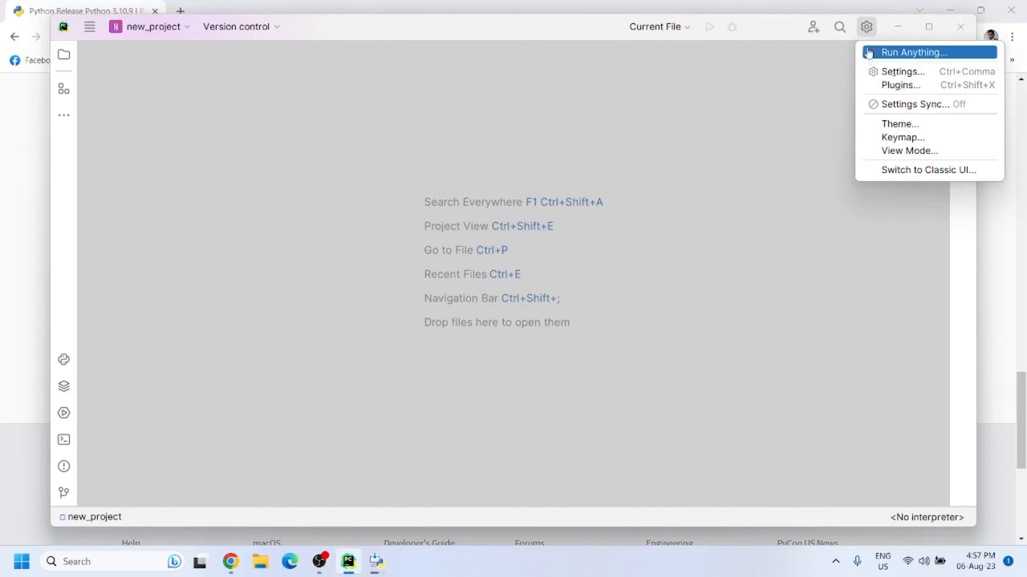
{"action": "left_click", "coordinate": [892, 167]}
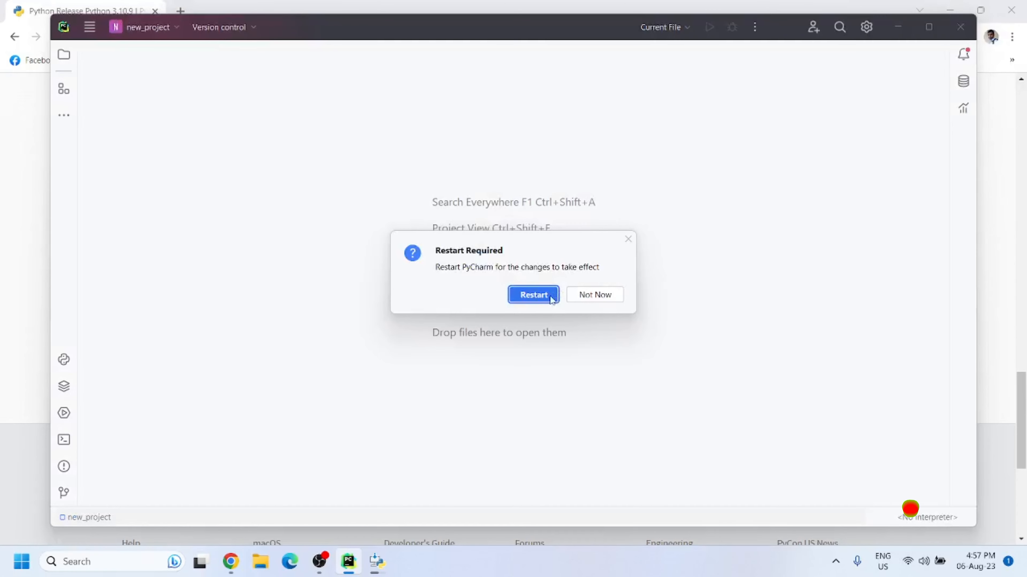
{"action": "left_click", "coordinate": [553, 296]}
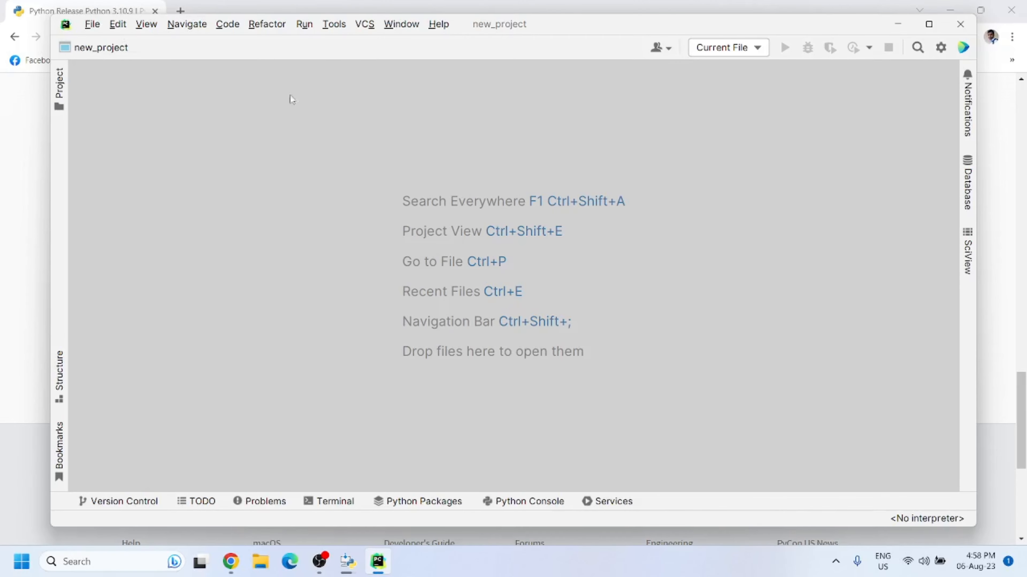
Dismiss the Microsoft Defender configuration notification and show the project file tree.
{"action": "left_click", "coordinate": [686, 366]}
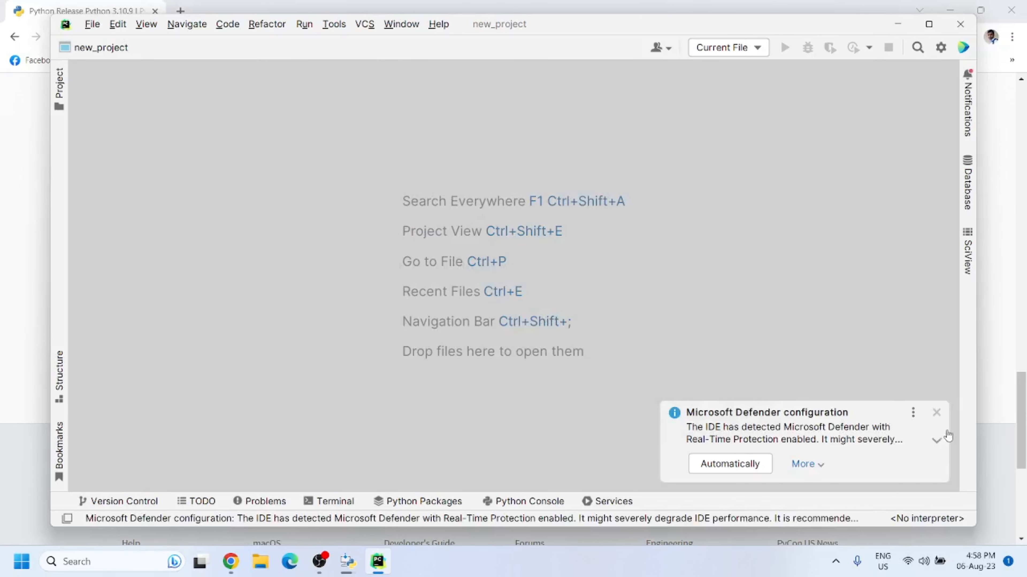
{"action": "left_click", "coordinate": [933, 413]}
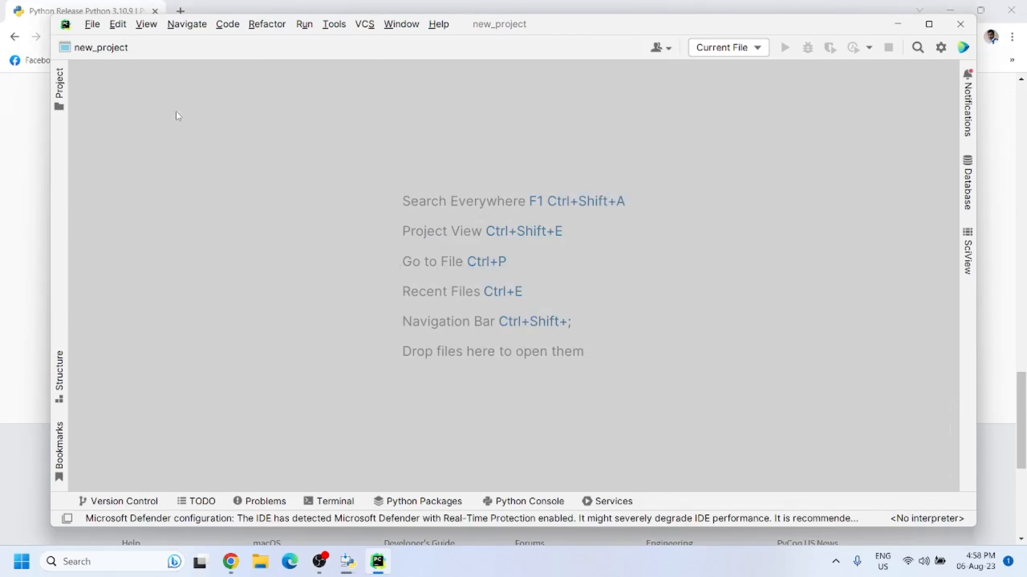
{"action": "left_click", "coordinate": [59, 86]}
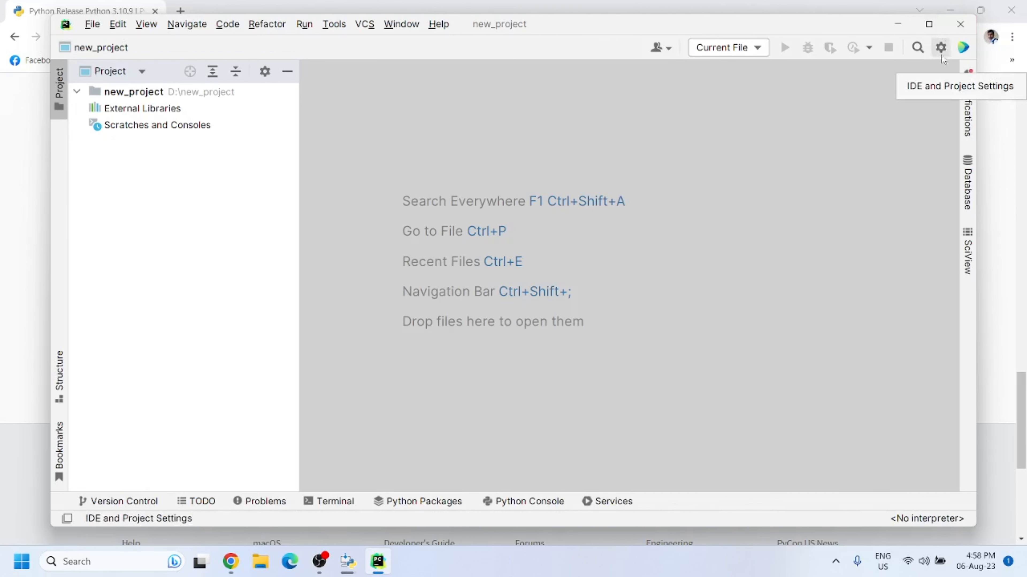
Add a new MySQL data source to the project's database connections.
{"action": "left_click", "coordinate": [967, 195]}
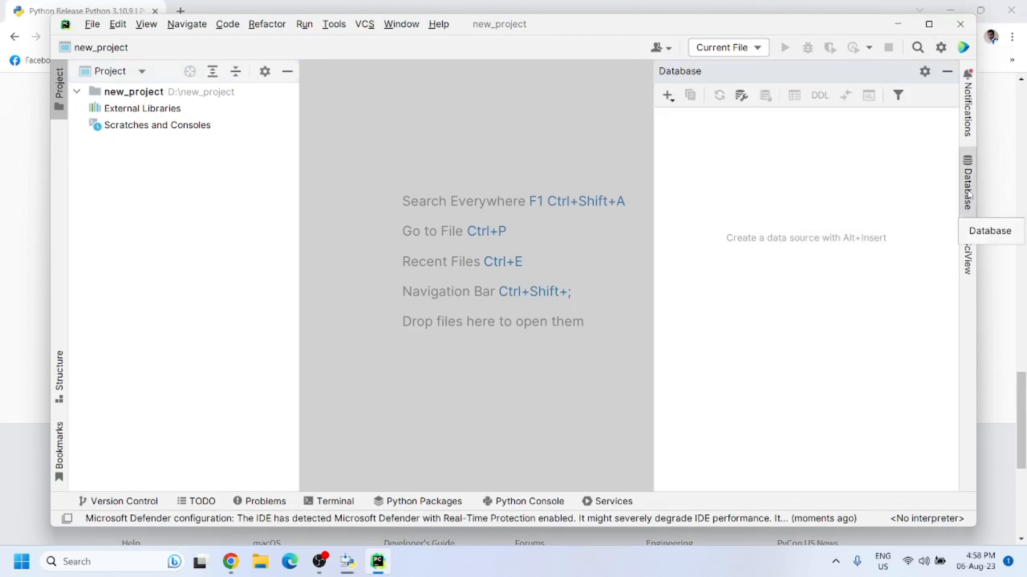
{"action": "left_click", "coordinate": [670, 96]}
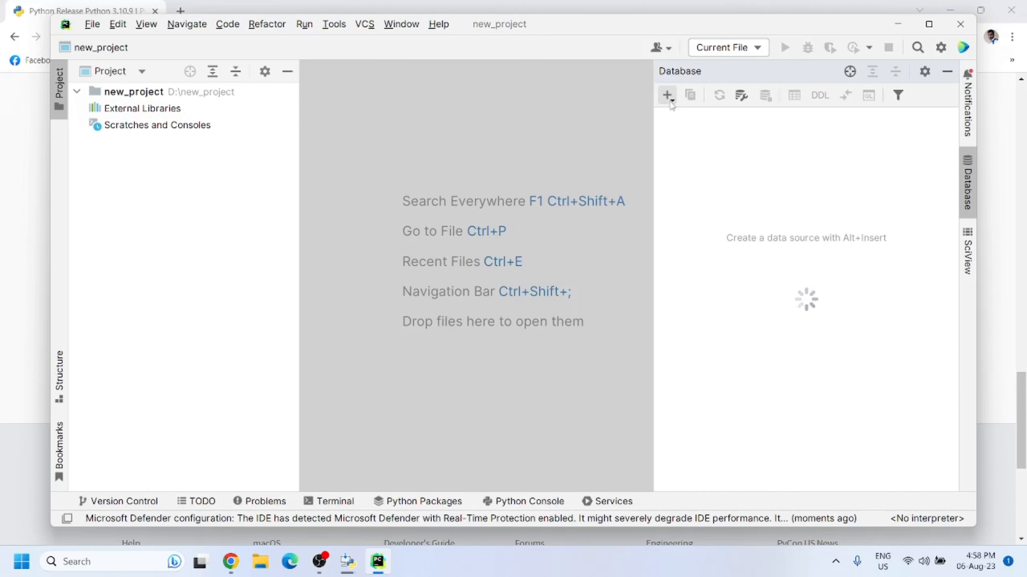
{"action": "mouse_move", "coordinate": [792, 117]}
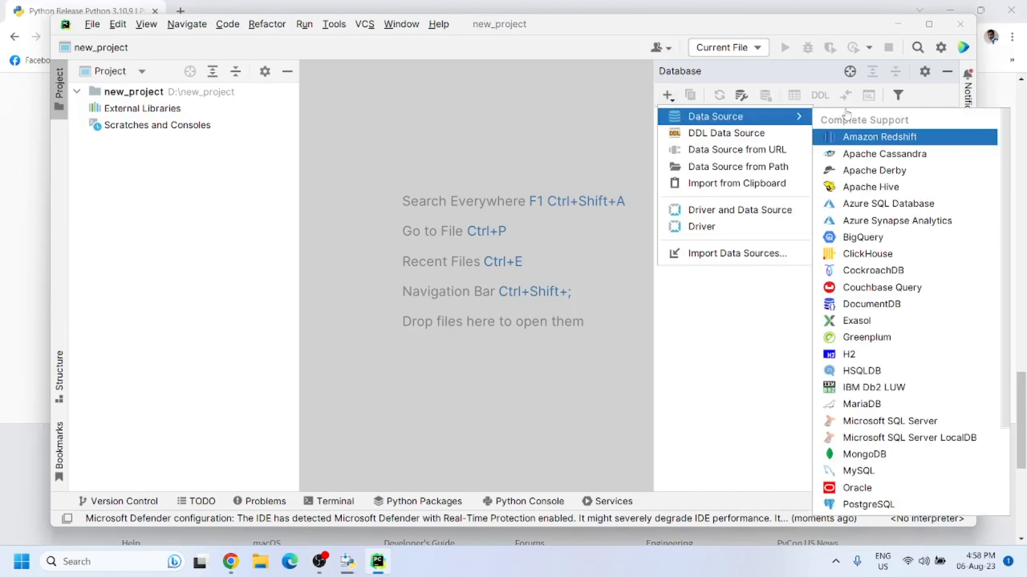
{"action": "scroll", "coordinate": [889, 324], "scroll_direction": "down", "scroll_amount": 3}
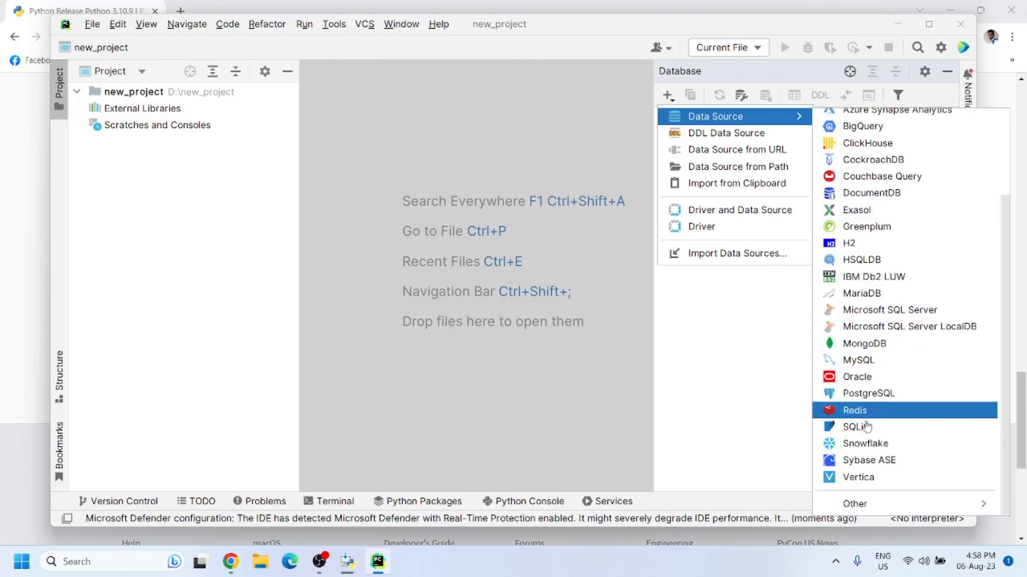
{"action": "left_click", "coordinate": [879, 367]}
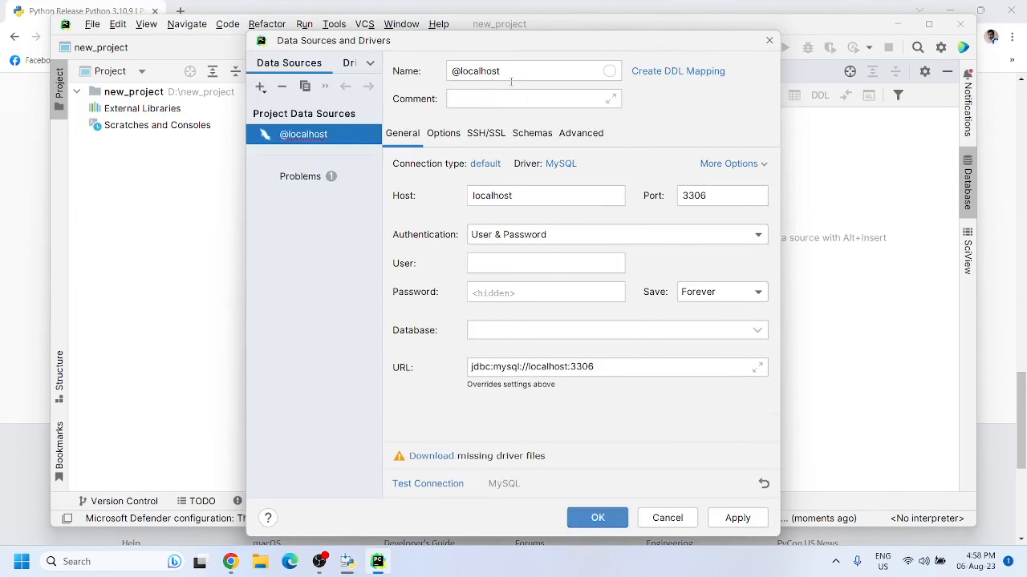
{"action": "left_click_drag", "start_coordinate": [509, 71], "coordinate": [436, 68]}
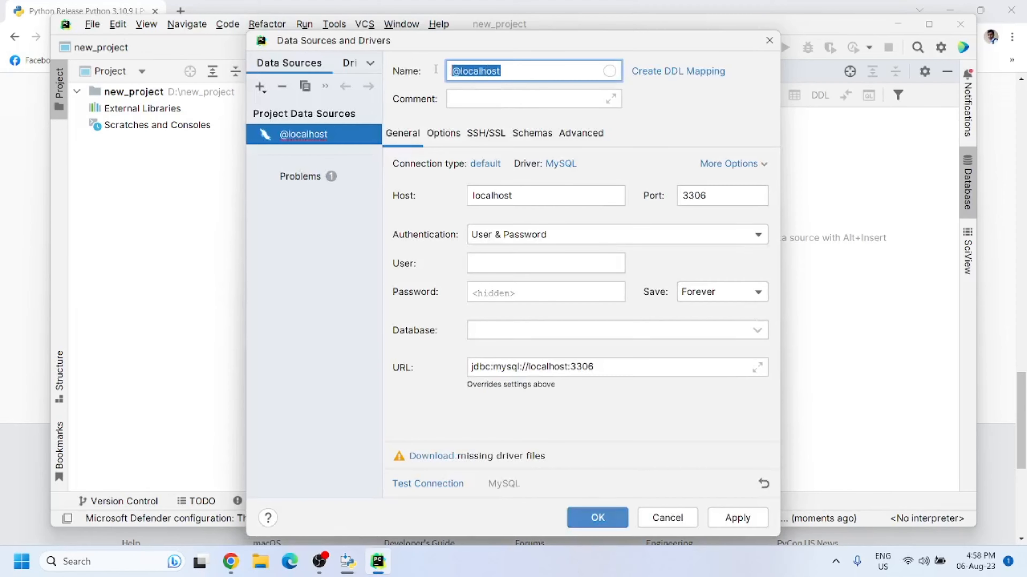
{"action": "left_click_drag", "start_coordinate": [502, 71], "coordinate": [460, 67]}
{"action": "left_click", "coordinate": [598, 244]}
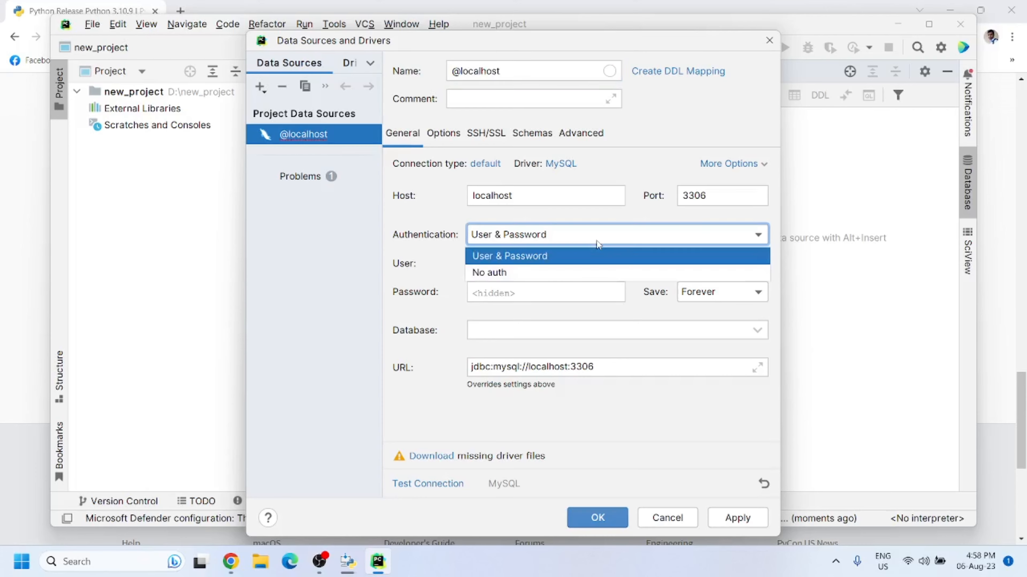
{"action": "left_click", "coordinate": [598, 244]}
{"action": "left_click", "coordinate": [493, 301]}
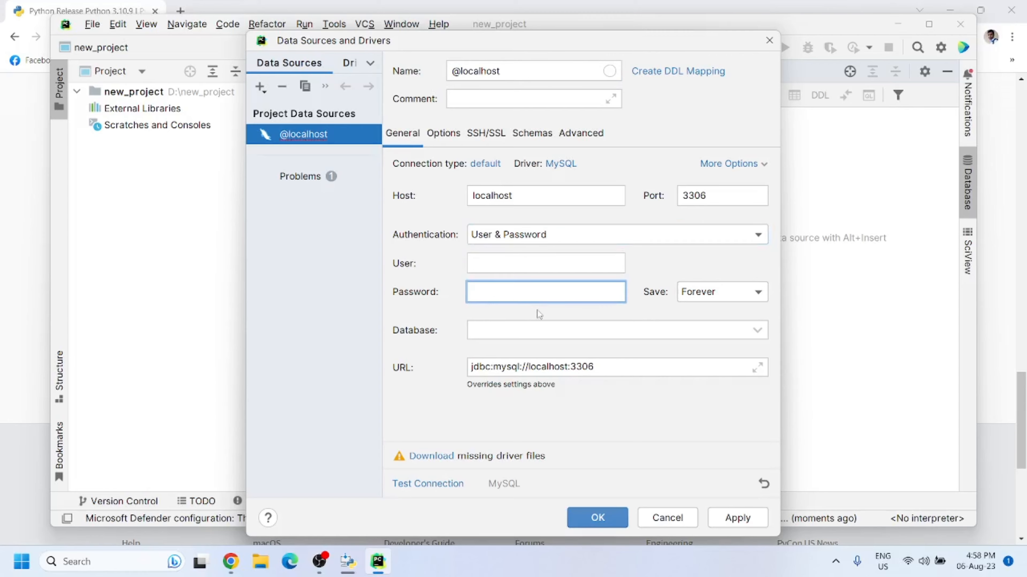
{"action": "left_click", "coordinate": [511, 264]}
{"action": "type", "text": "r"}
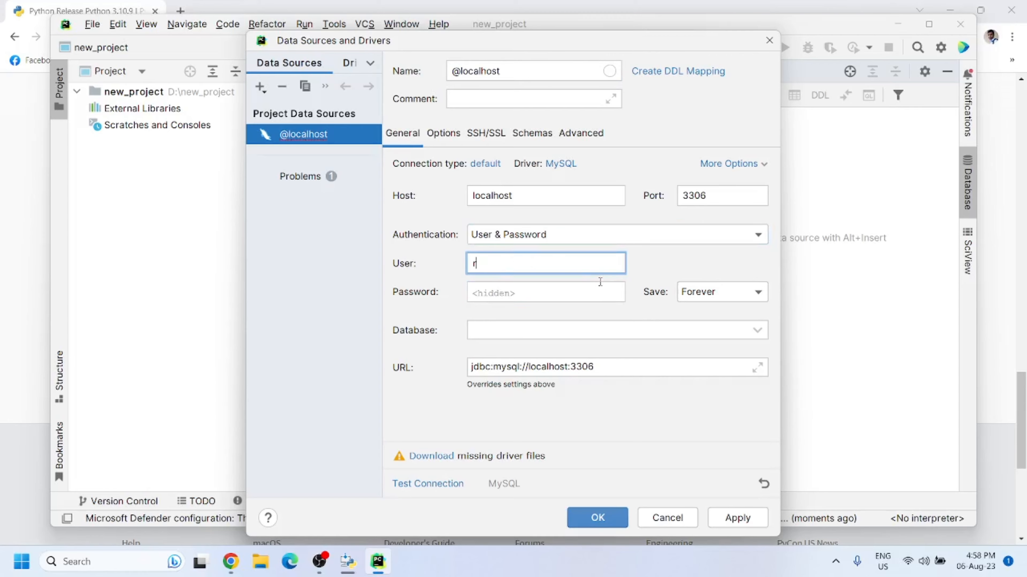
{"action": "type", "text": "oot"}
{"action": "left_click", "coordinate": [530, 294]}
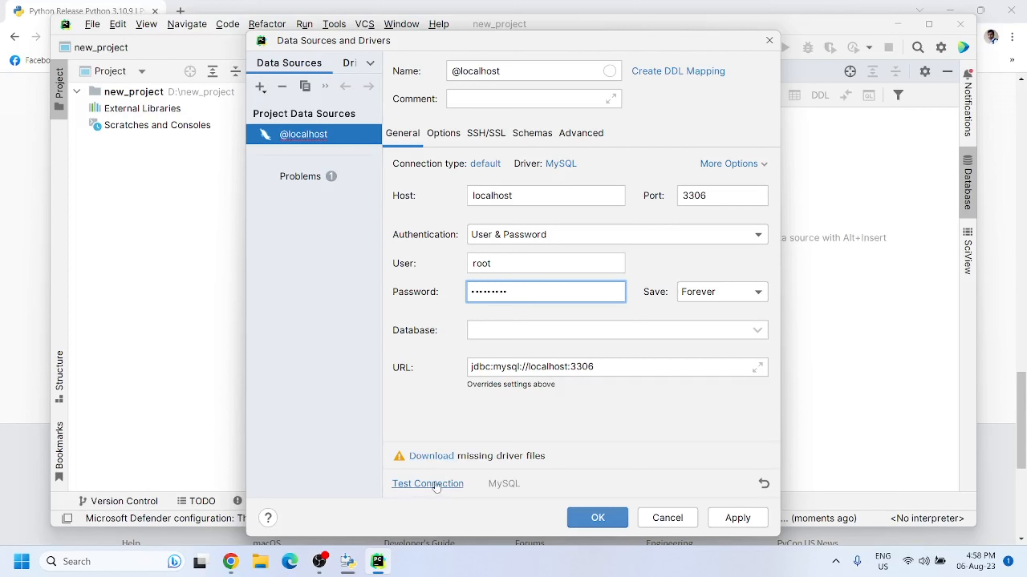
{"action": "left_click", "coordinate": [438, 458]}
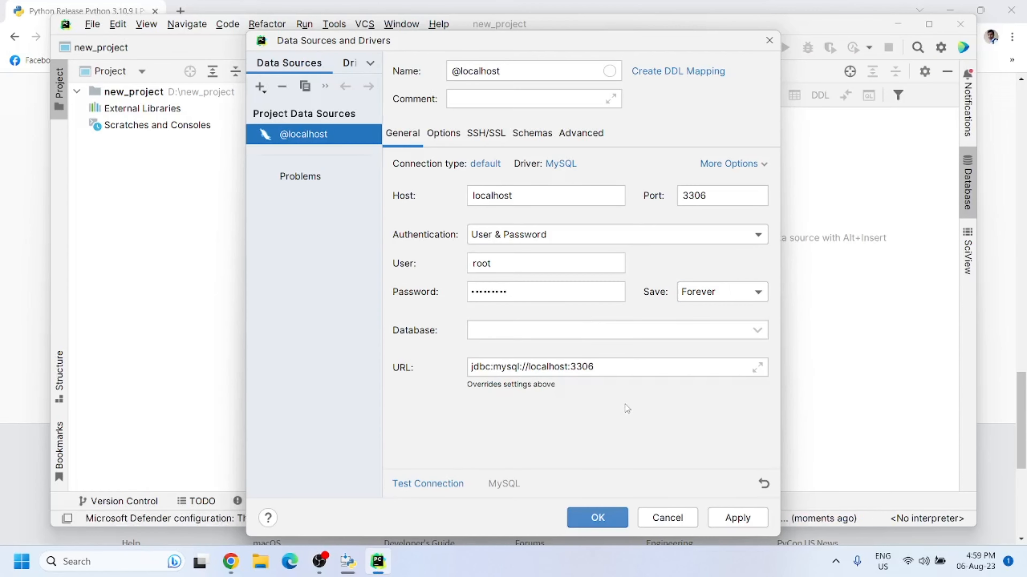
{"action": "left_click", "coordinate": [428, 484]}
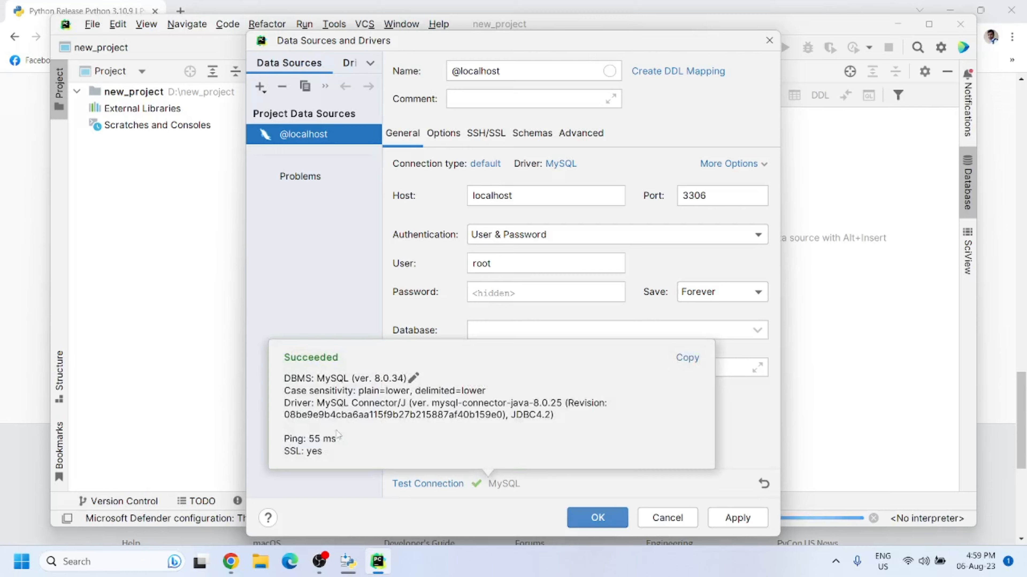
{"action": "left_click", "coordinate": [598, 517]}
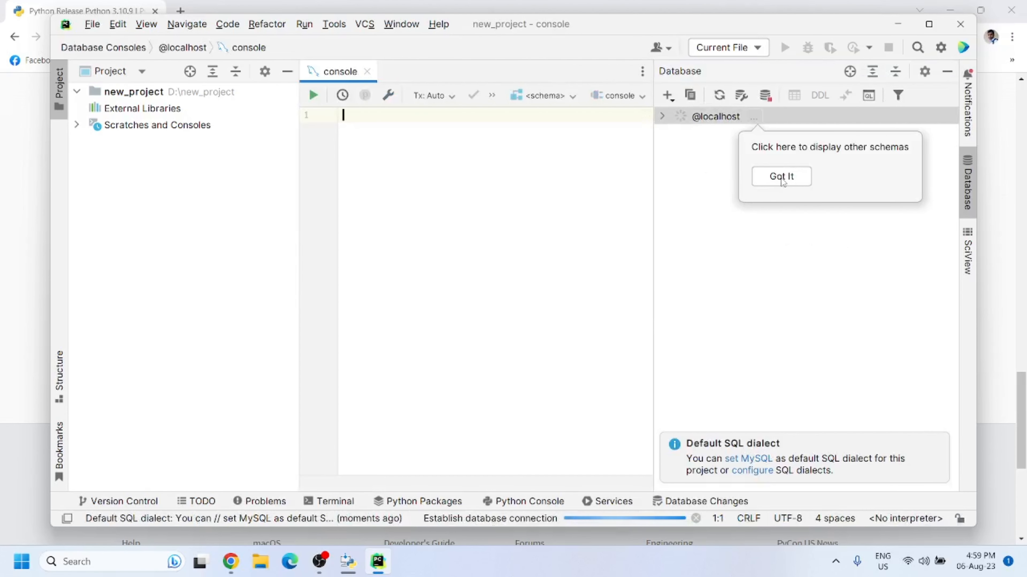
{"action": "left_click", "coordinate": [788, 176]}
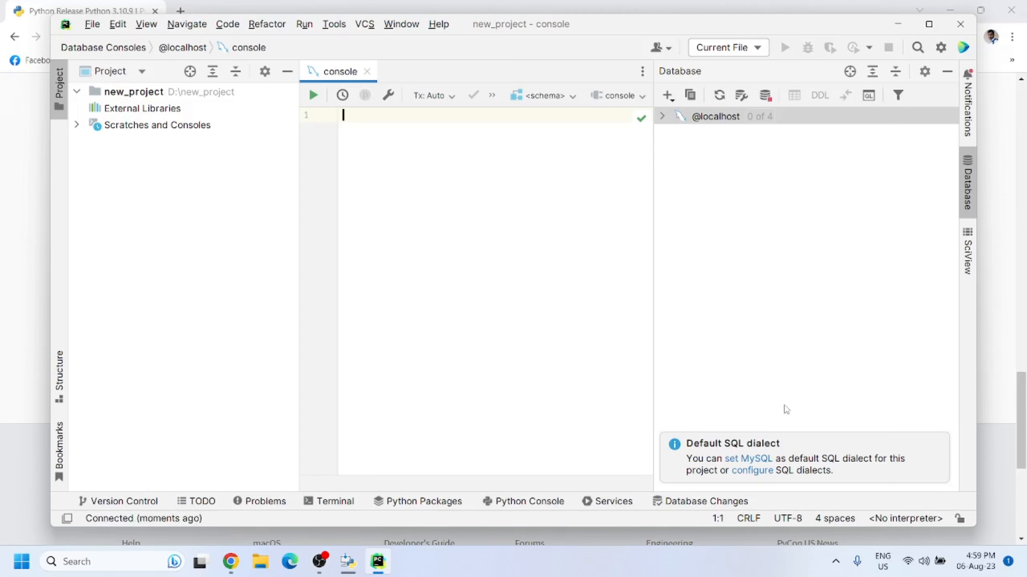
{"action": "left_click", "coordinate": [663, 117]}
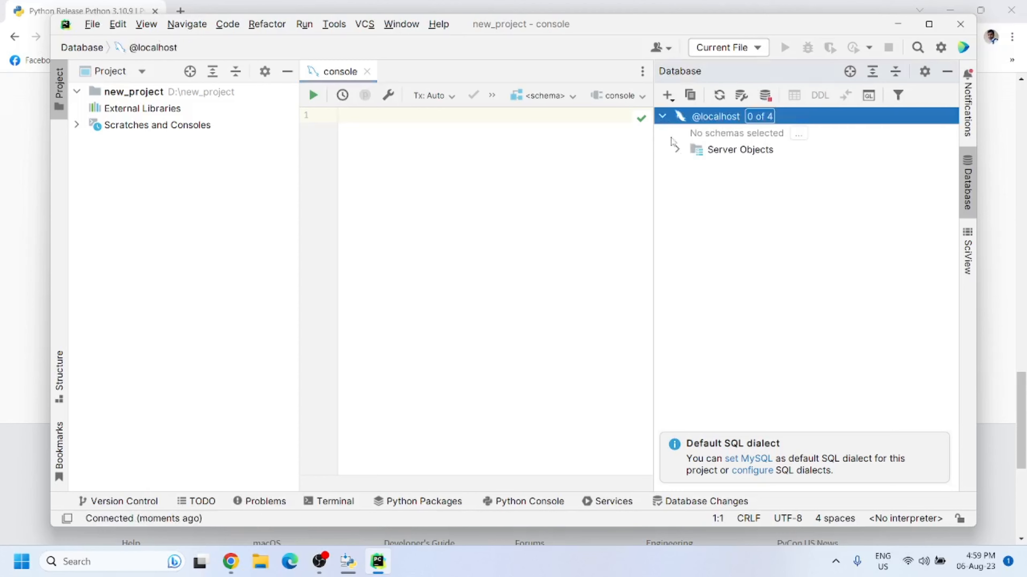
{"action": "left_click", "coordinate": [719, 96]}
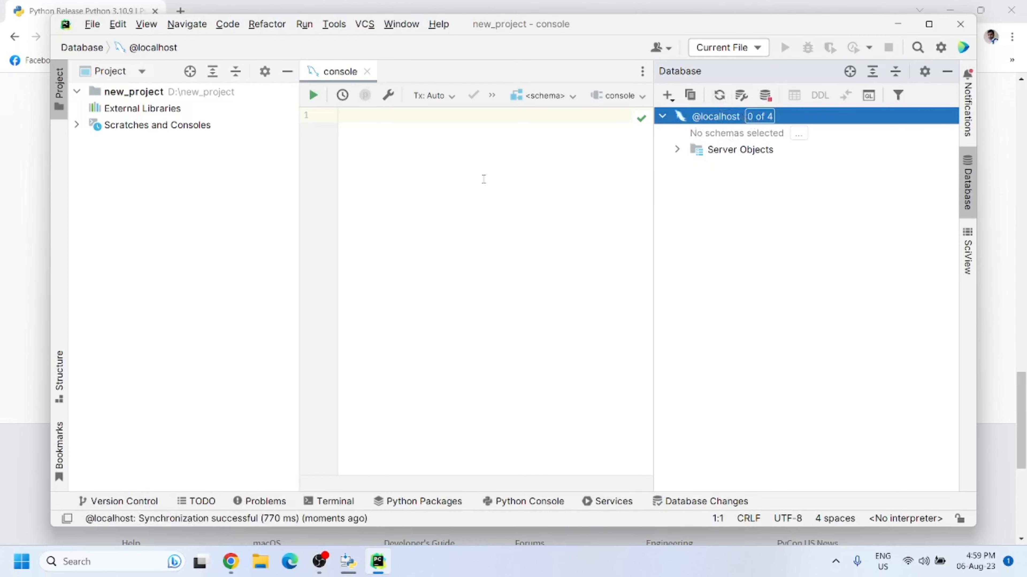
{"action": "left_click", "coordinate": [381, 115]}
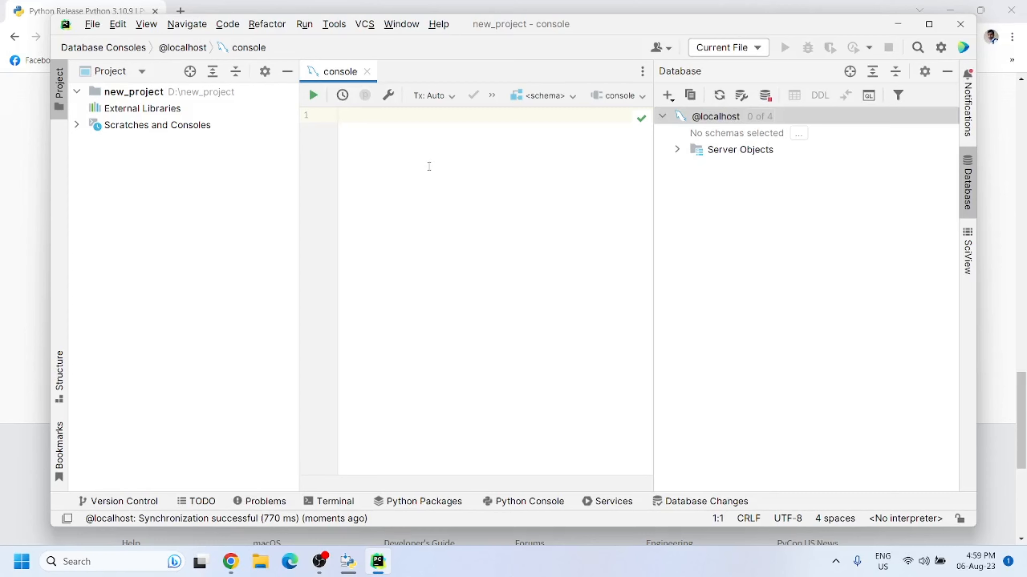
{"action": "type", "text": "CREAT"}
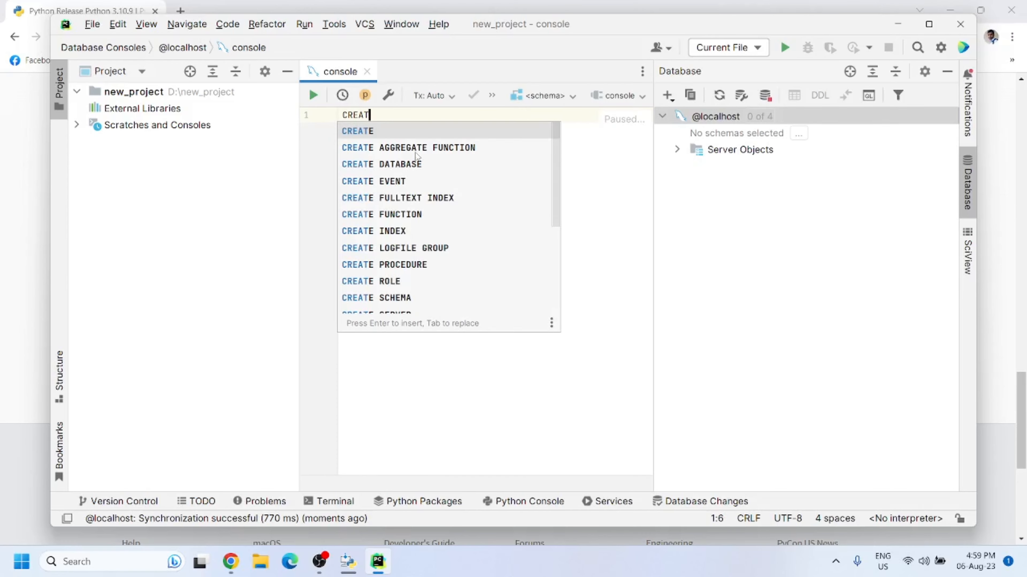
{"action": "type", "text": "e"}
{"action": "key", "text": "BackSpace"}
{"action": "type", "text": "D"}
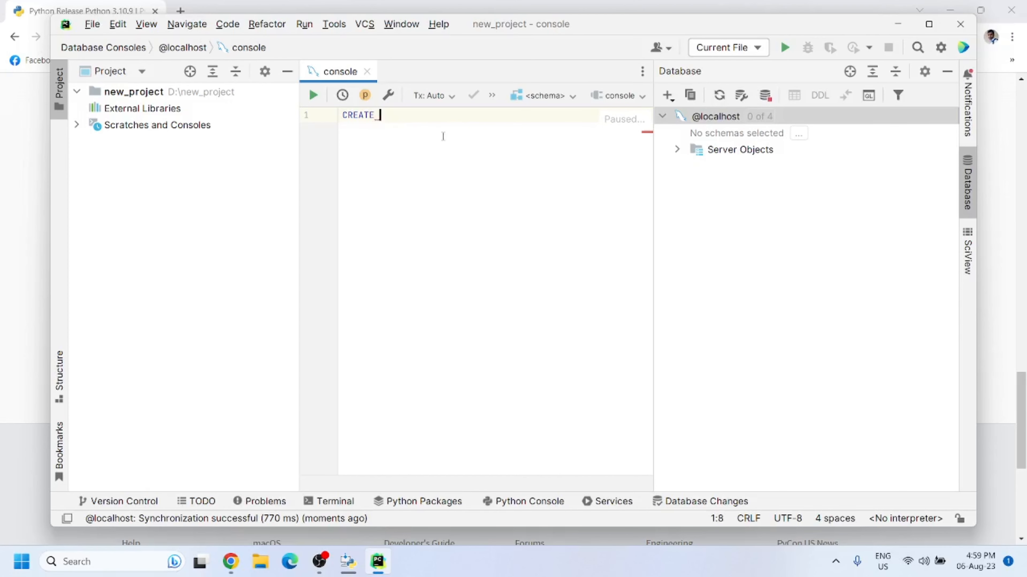
{"action": "type", "text": "a"}
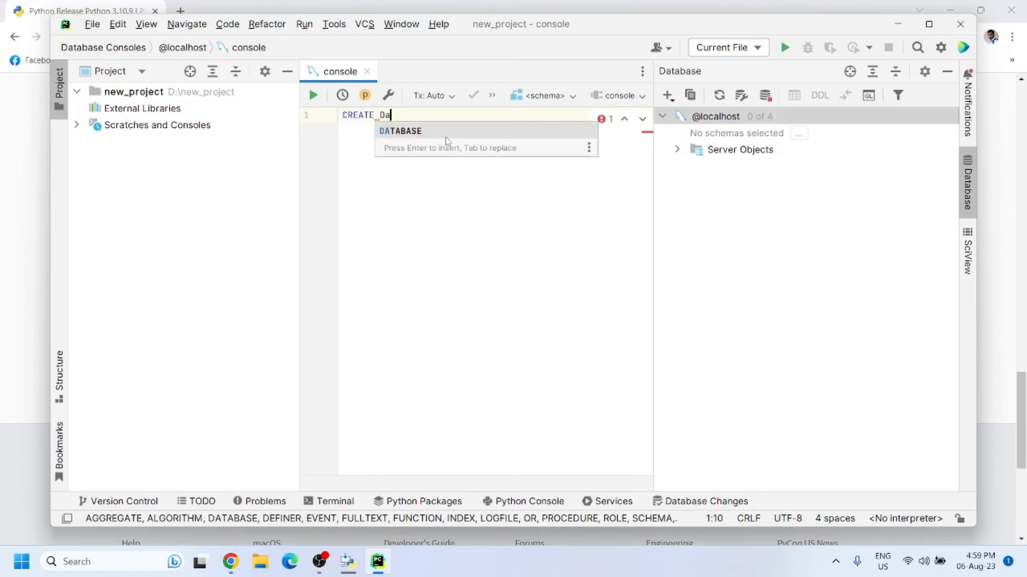
{"action": "type", "text": "TAV"}
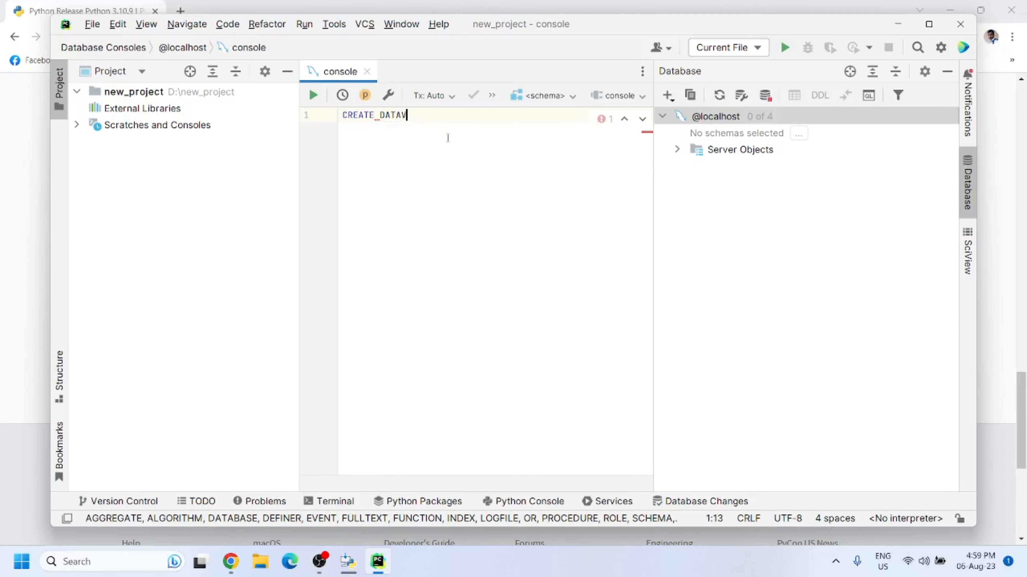
{"action": "key", "text": "BackSpace"}
{"action": "type", "text": "BAS"}
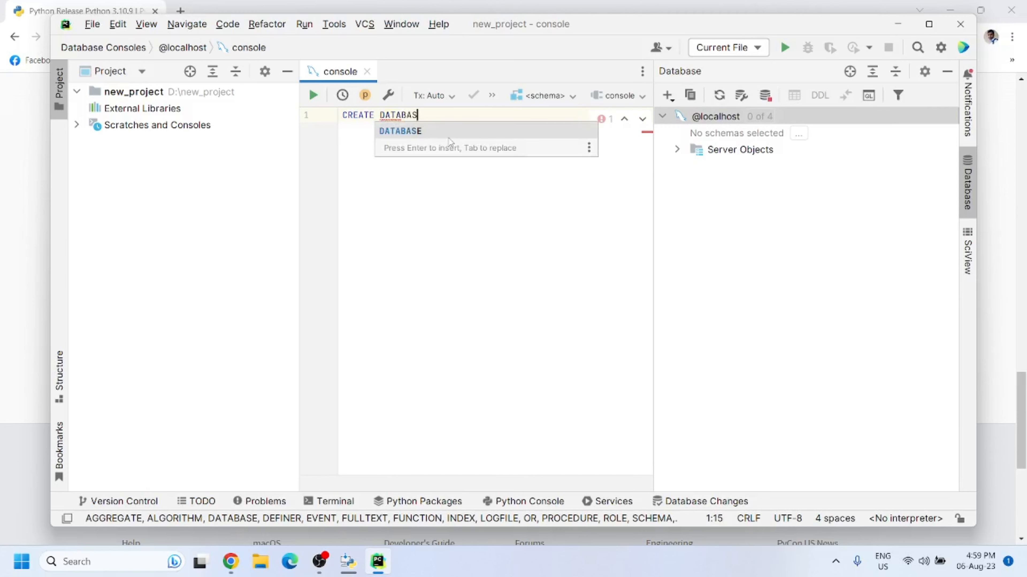
{"action": "type", "text": "E "}
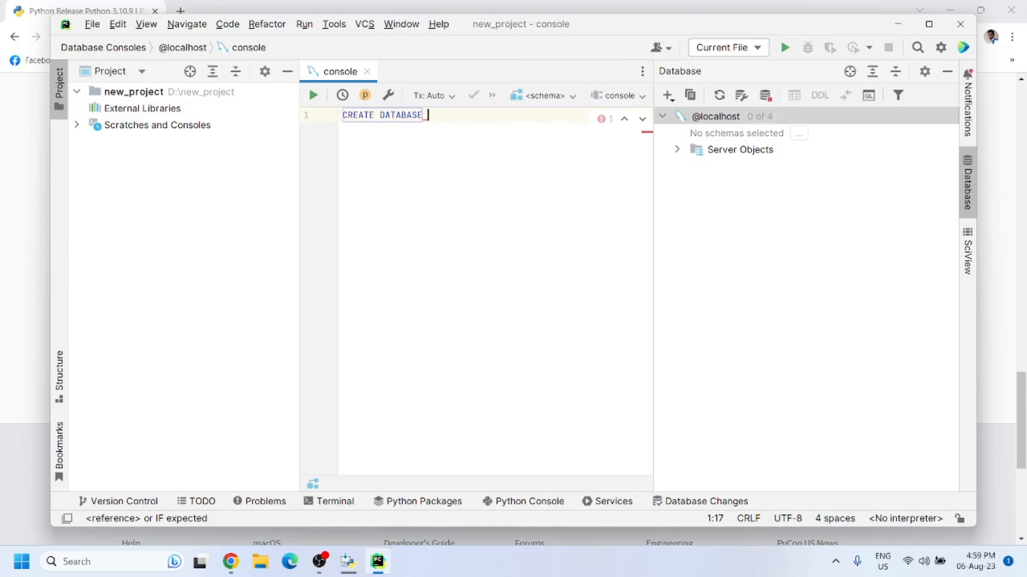
{"action": "type", "text": "new"}
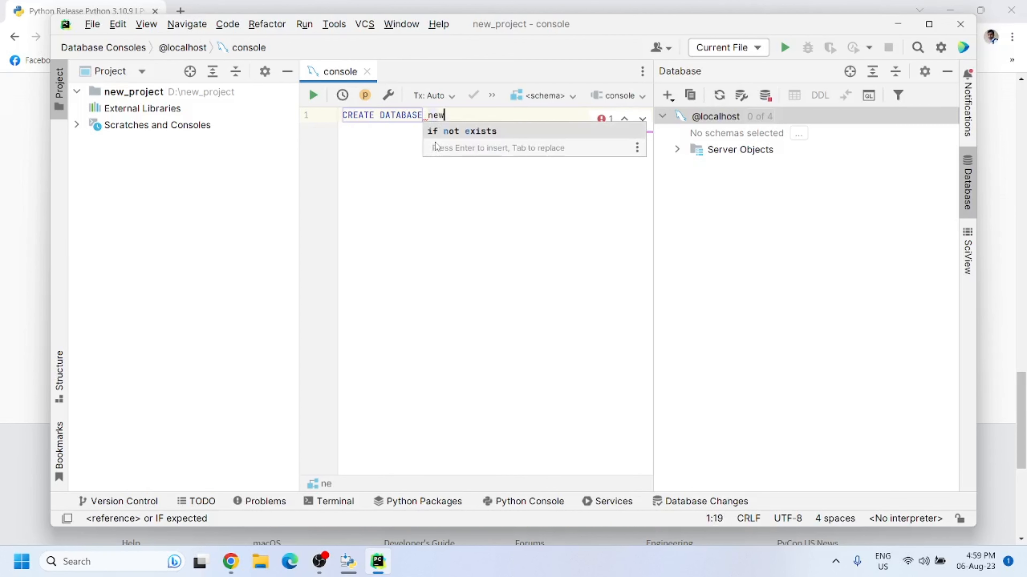
{"action": "type", "text": "_pro"}
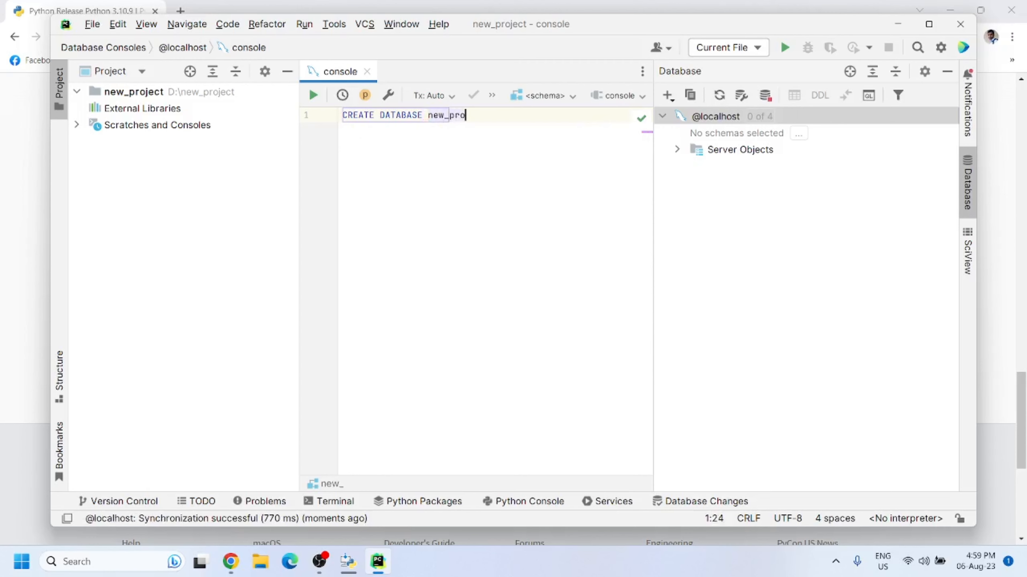
{"action": "type", "text": "ject"}
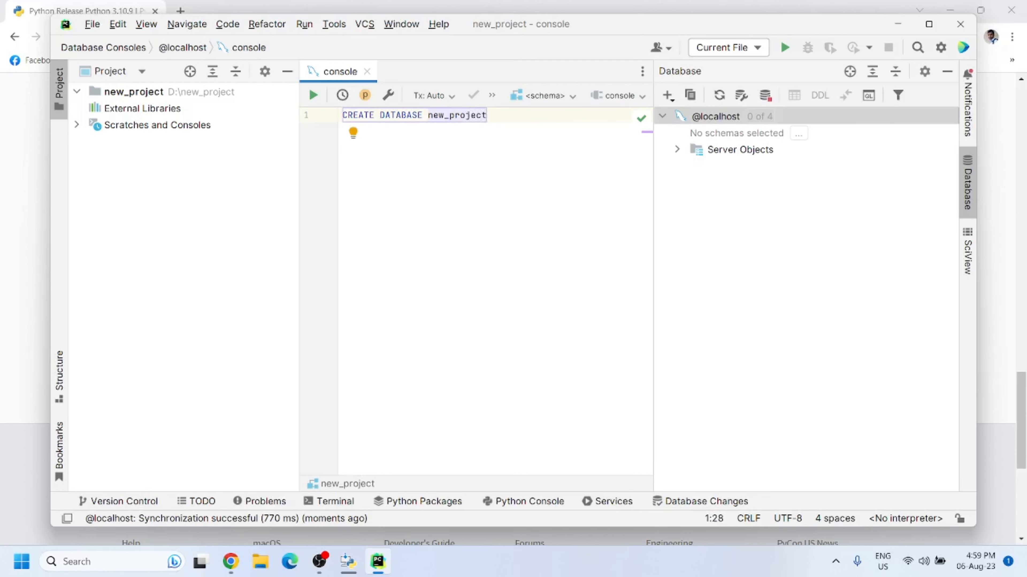
{"action": "key", "text": "Return"}
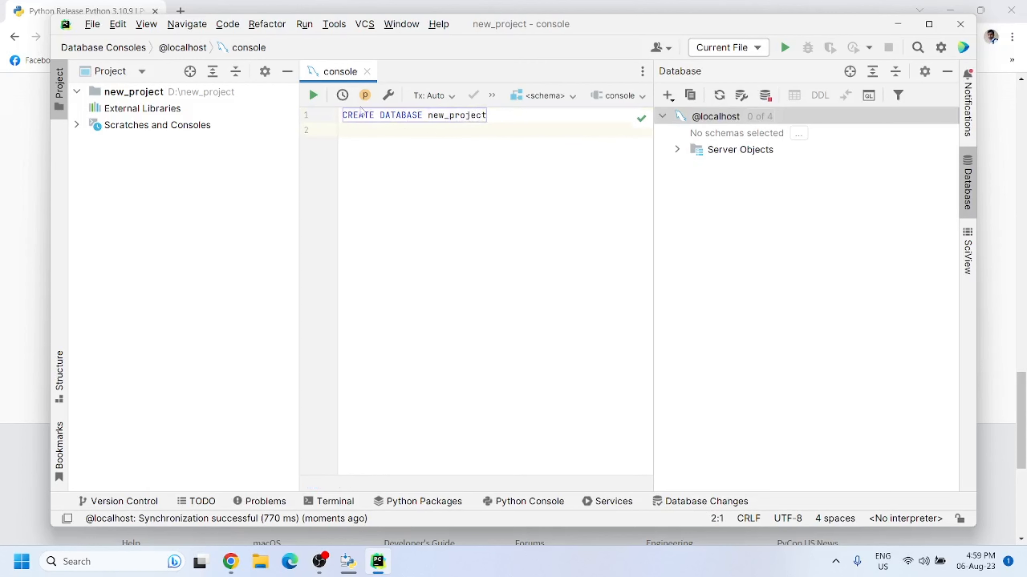
{"action": "left_click", "coordinate": [314, 97]}
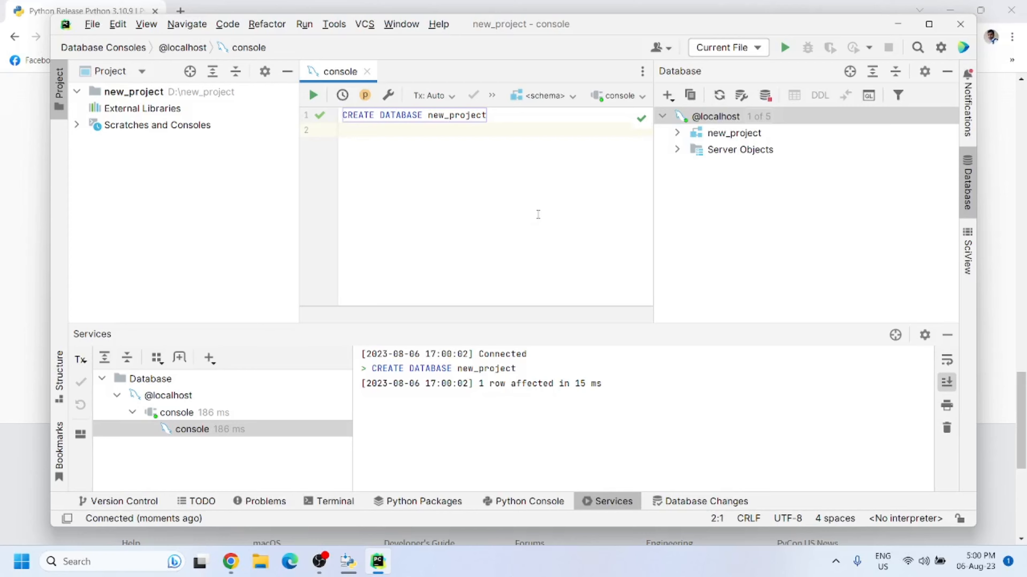
{"action": "left_click", "coordinate": [719, 96]}
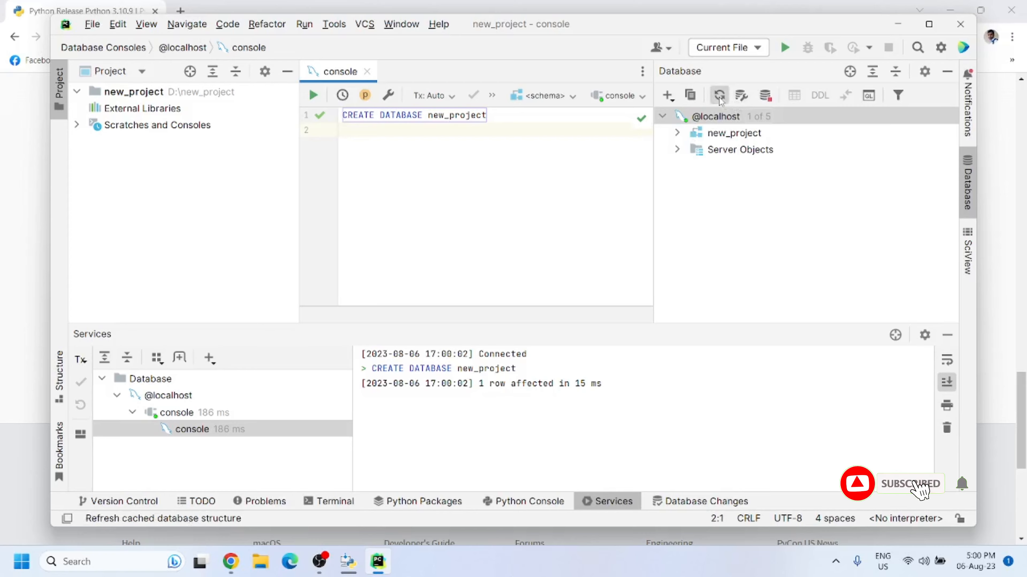
{"action": "left_click", "coordinate": [678, 134]}
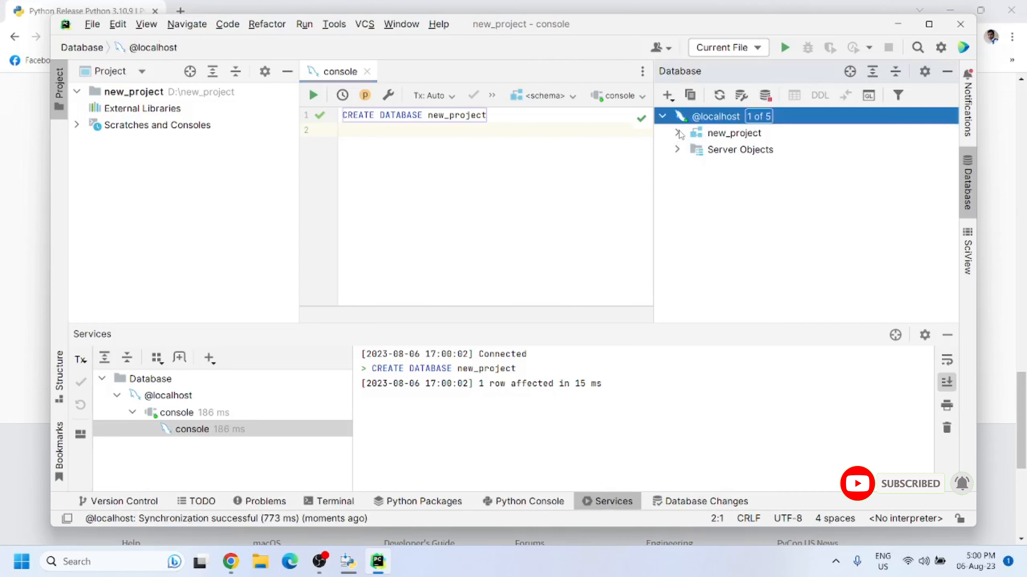
{"action": "left_click", "coordinate": [679, 133]}
{"action": "left_click", "coordinate": [679, 132]}
{"action": "left_click", "coordinate": [680, 133]}
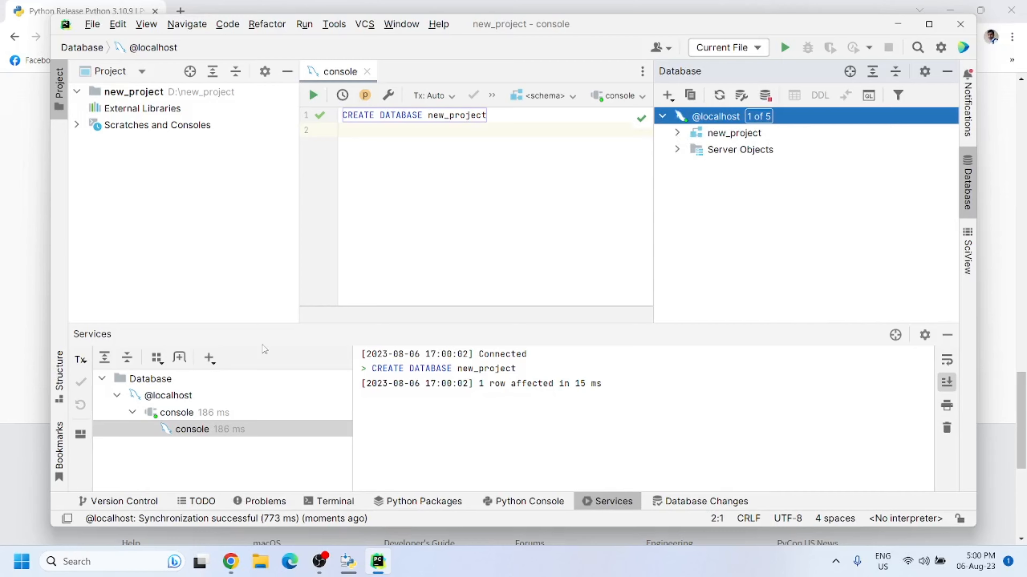
{"action": "left_click", "coordinate": [367, 71]}
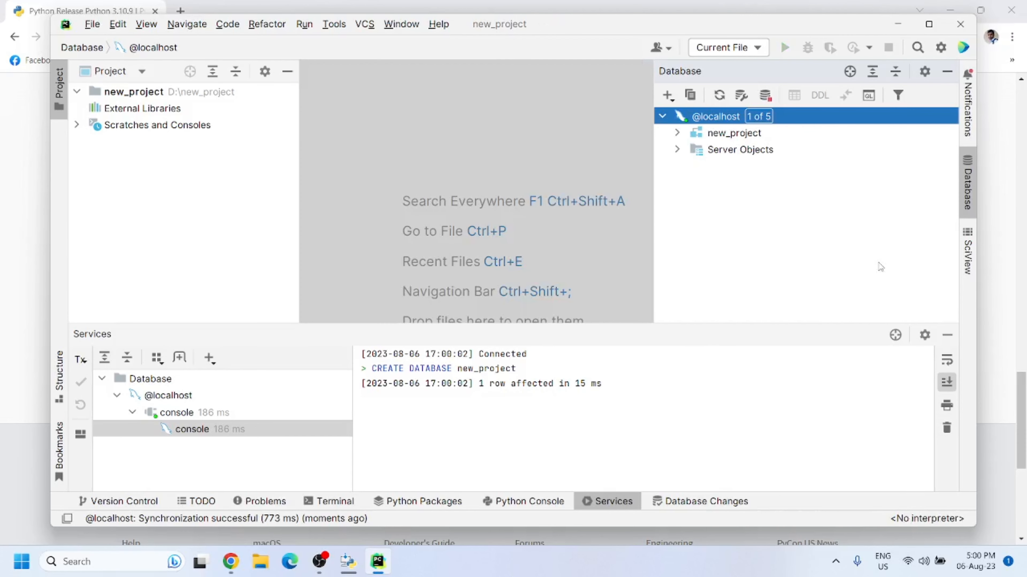